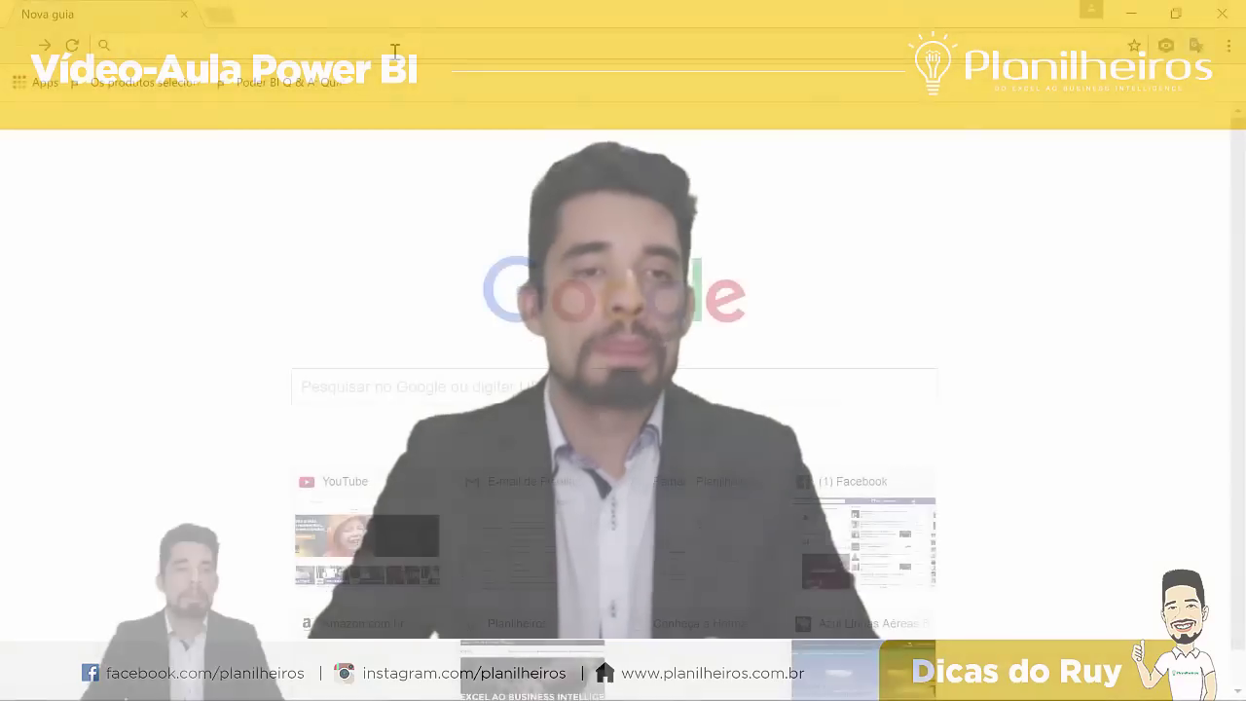
Go to docs.google.com/forms from the Chrome address bar to reach the Google Forms home page
text(docs.google.com/forms/u/0/)
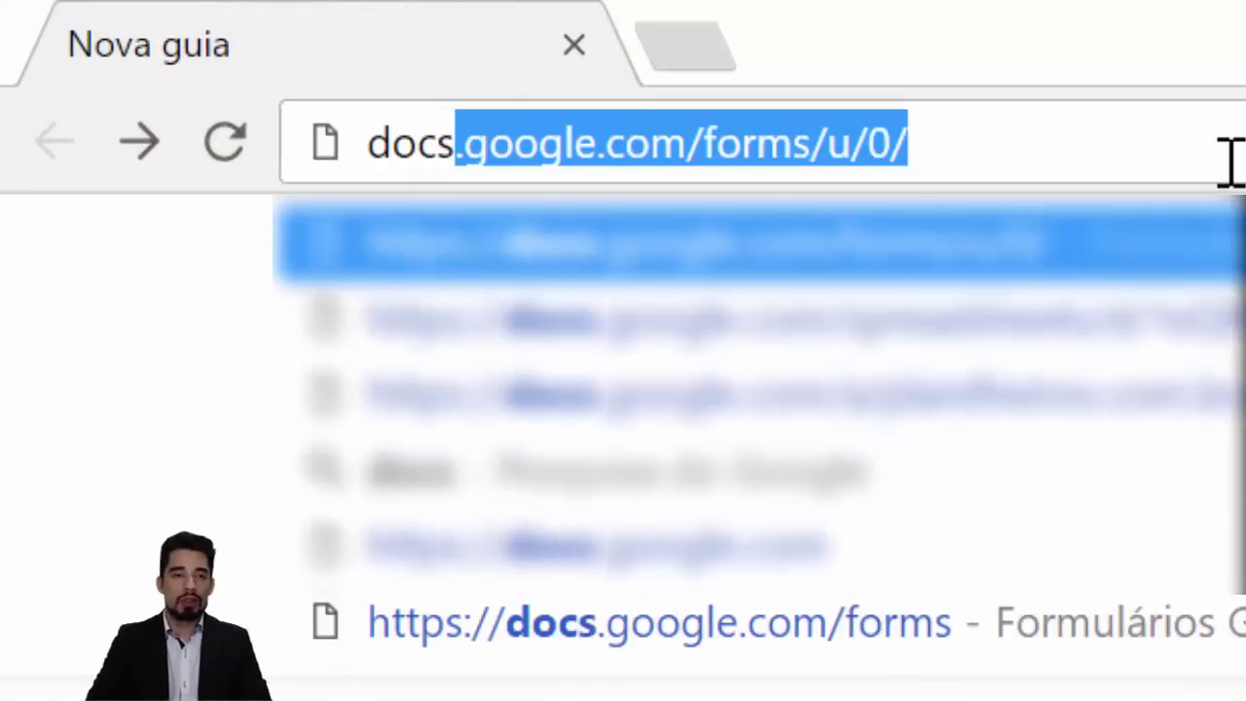
key(End)
key(BackSpace)
key(BackSpace)
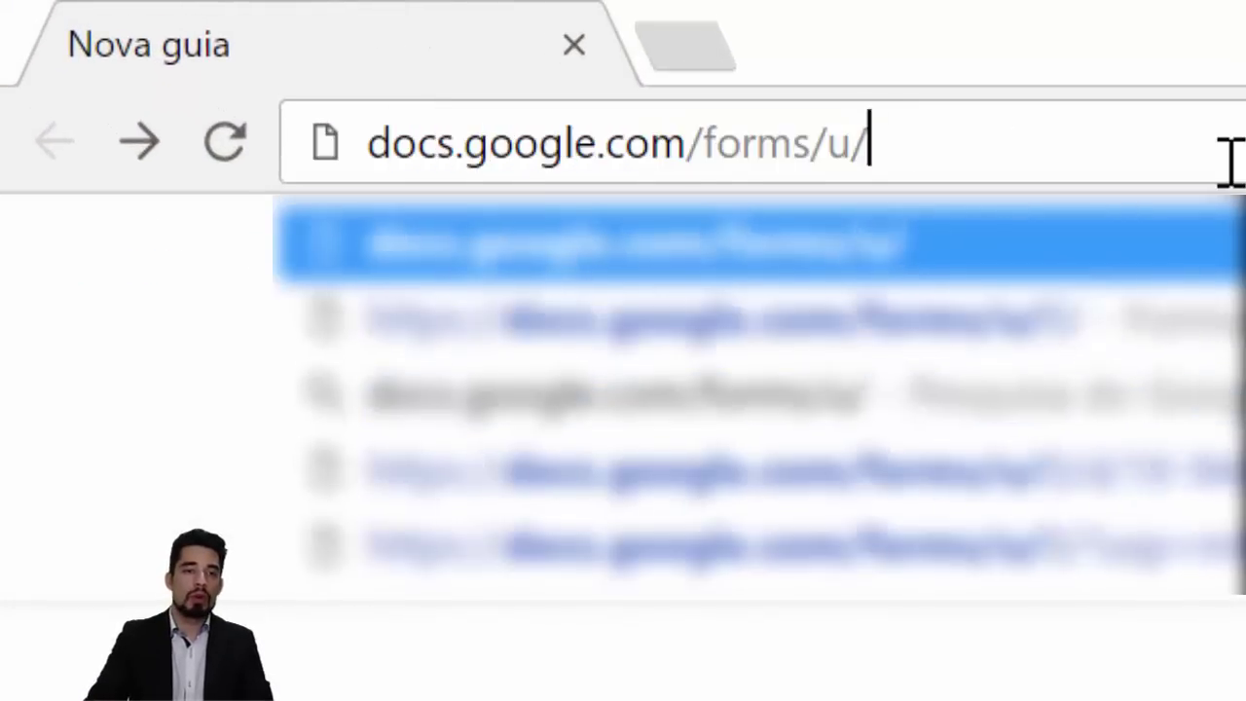
key(BackSpace)
key(BackSpace)
key(BackSpace)
key(Return)
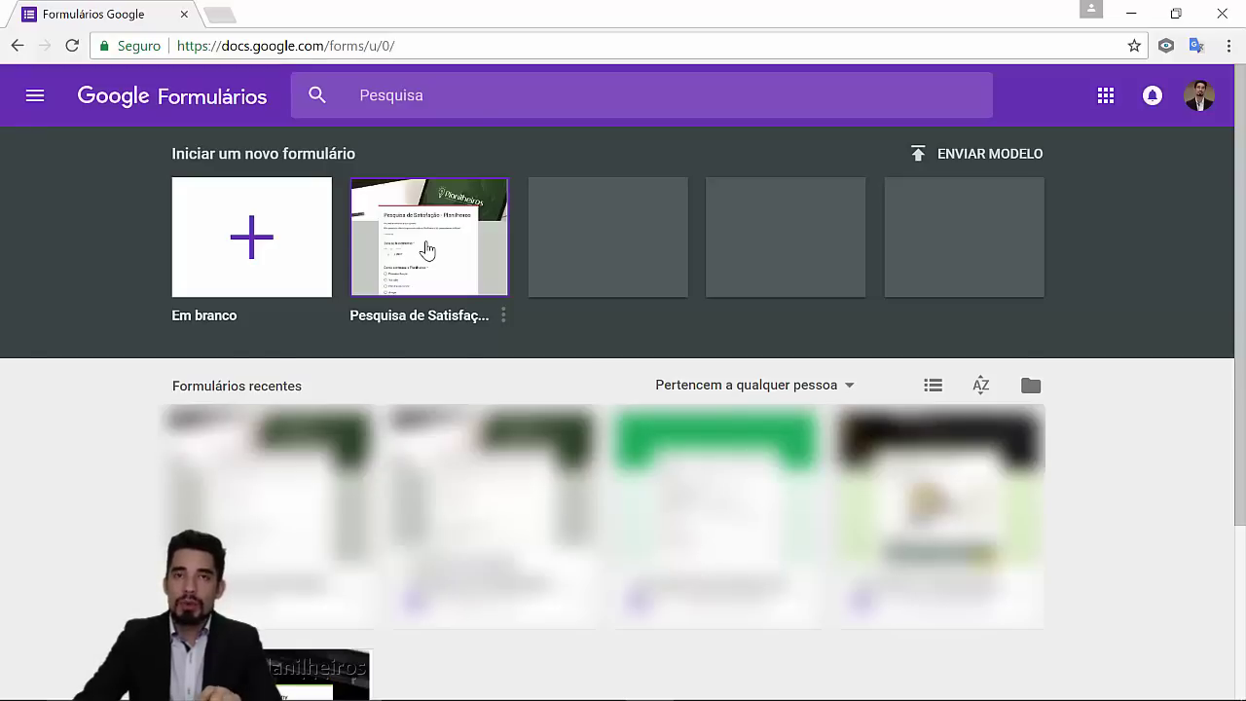
Open the Pesquisa de Satisfação - Planilheiros form and scroll through all its questions and back up
click(426, 249)
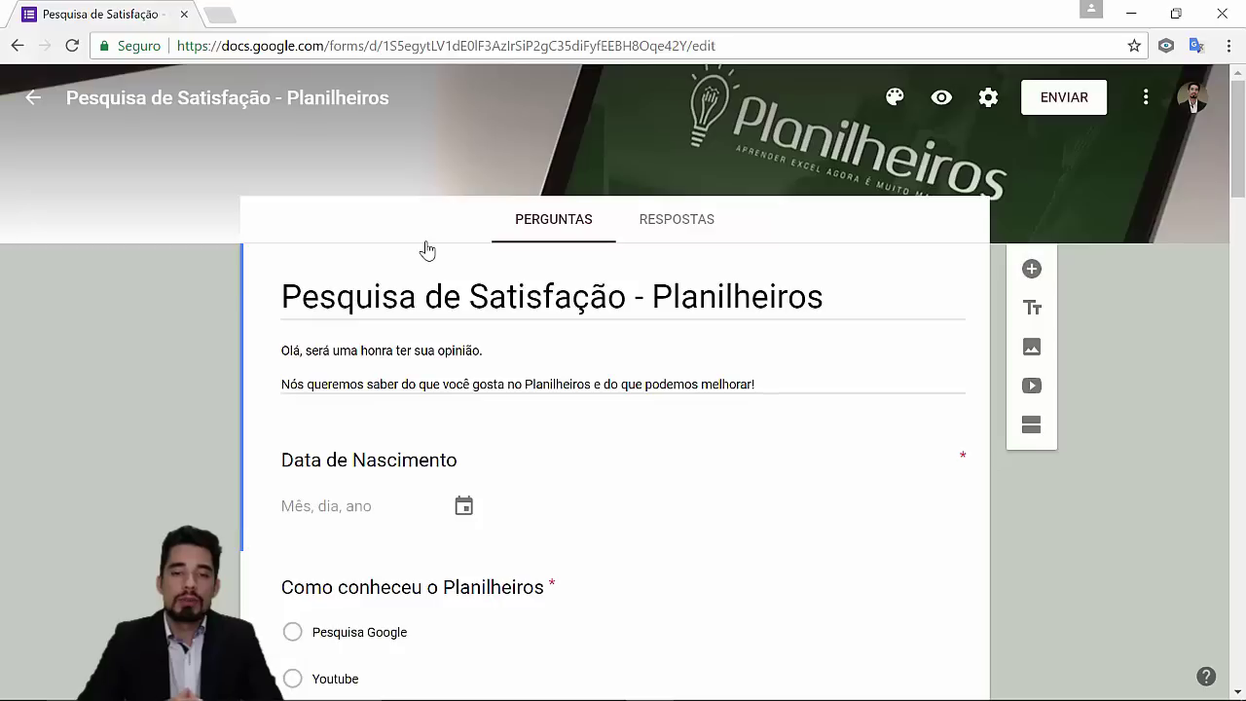
scroll(458, 292, down, 1)
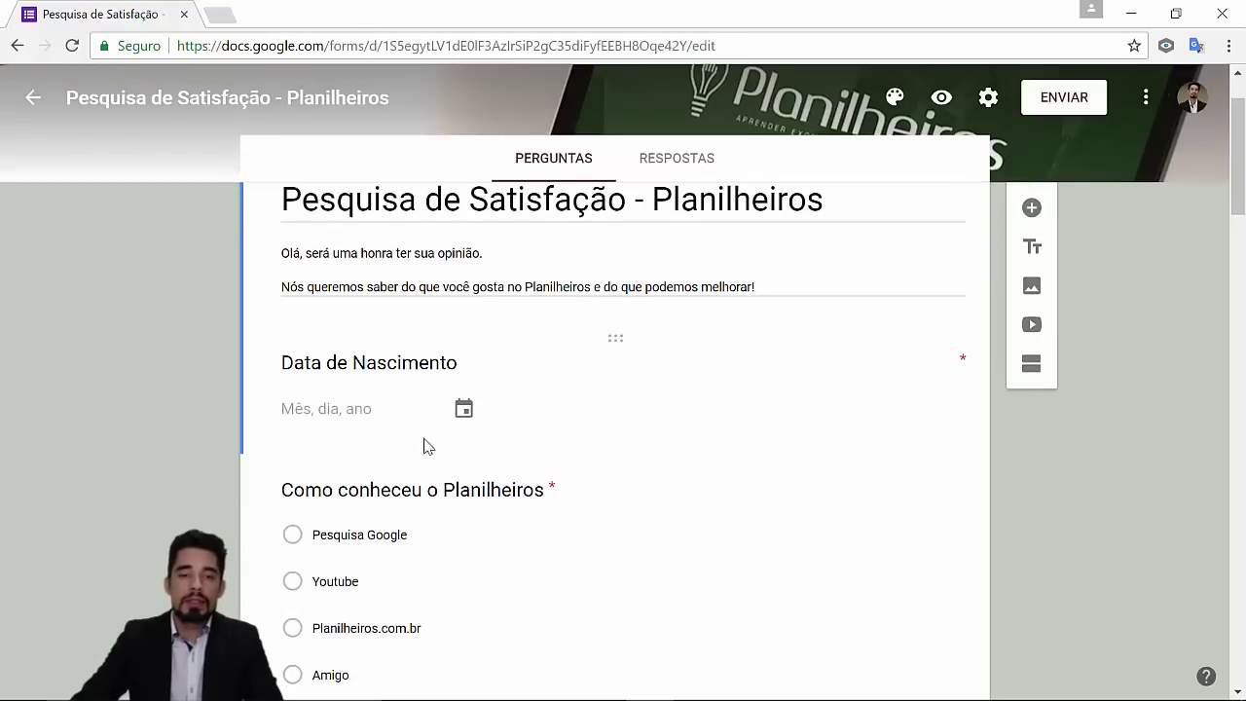
scroll(429, 450, down, 2)
scroll(412, 461, down, 3)
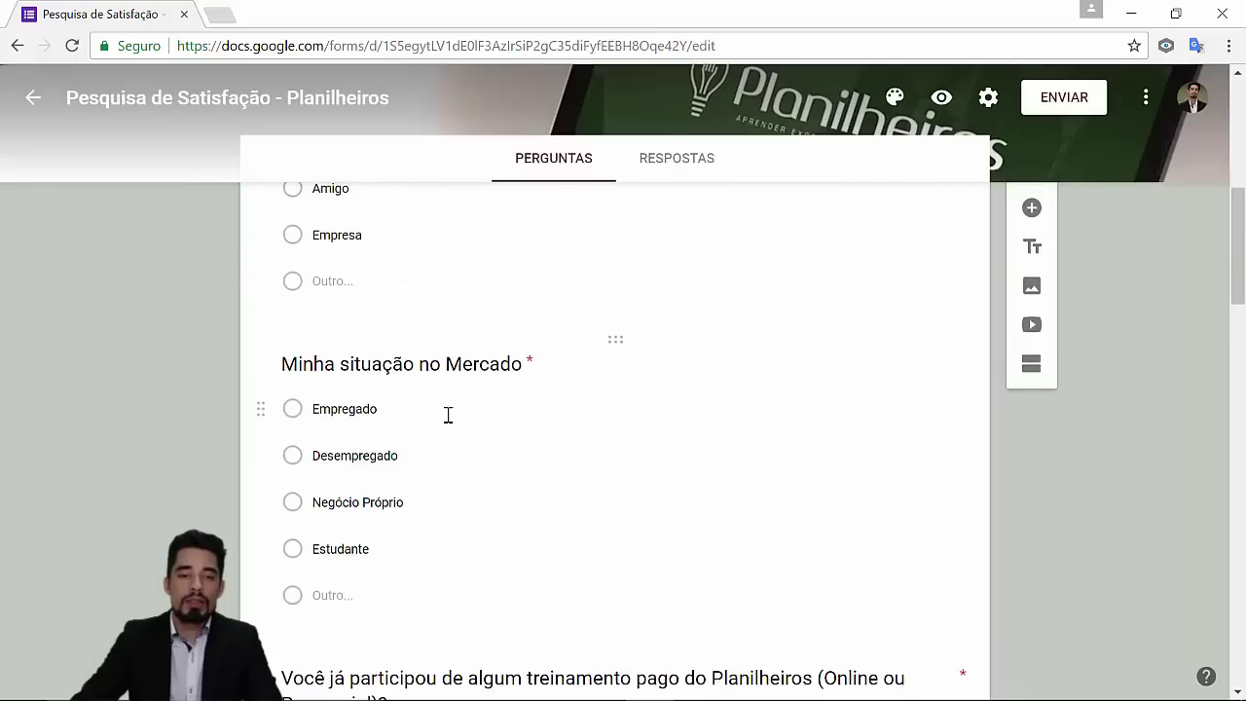
scroll(473, 451, down, 1)
scroll(506, 398, down, 3)
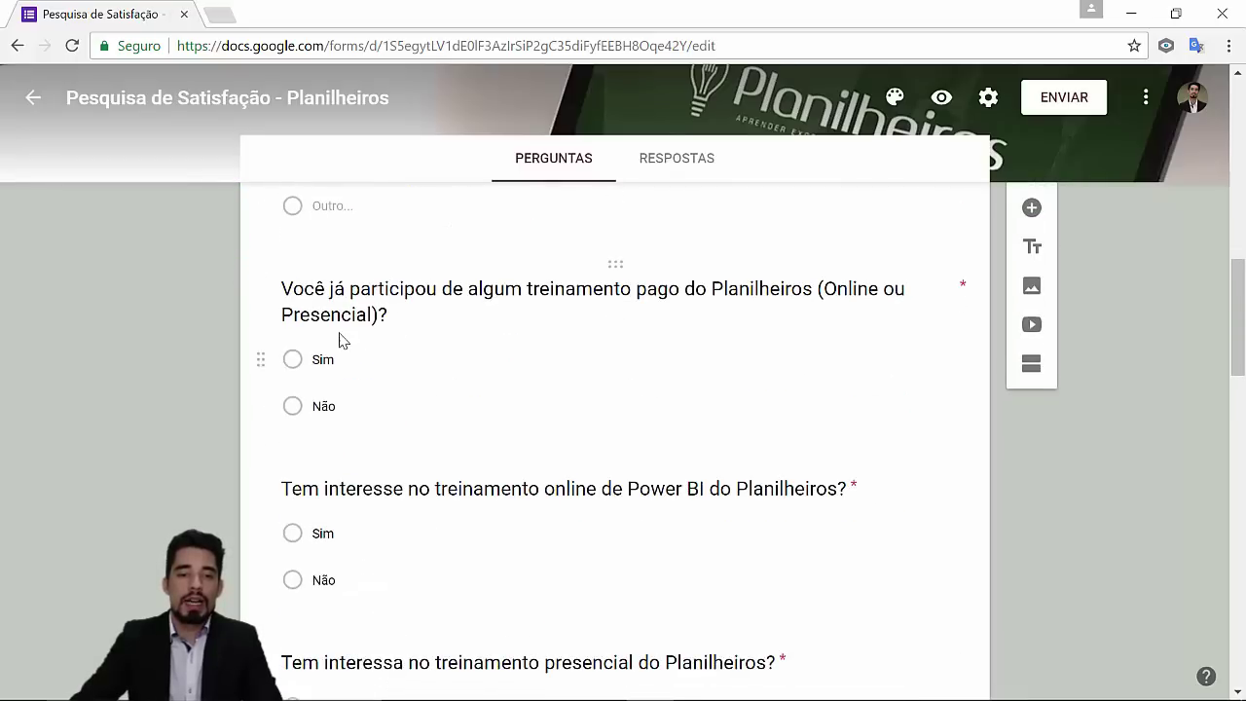
scroll(695, 431, down, 3)
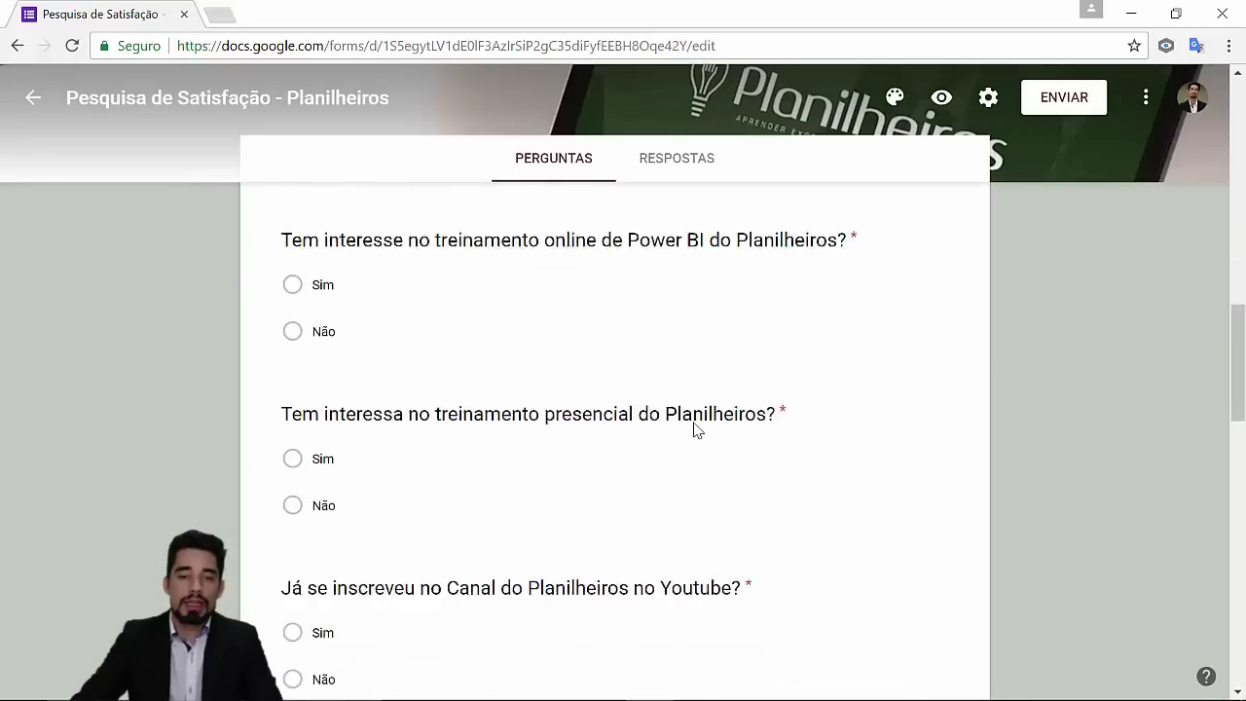
scroll(347, 256, down, 1)
scroll(361, 326, down, 2)
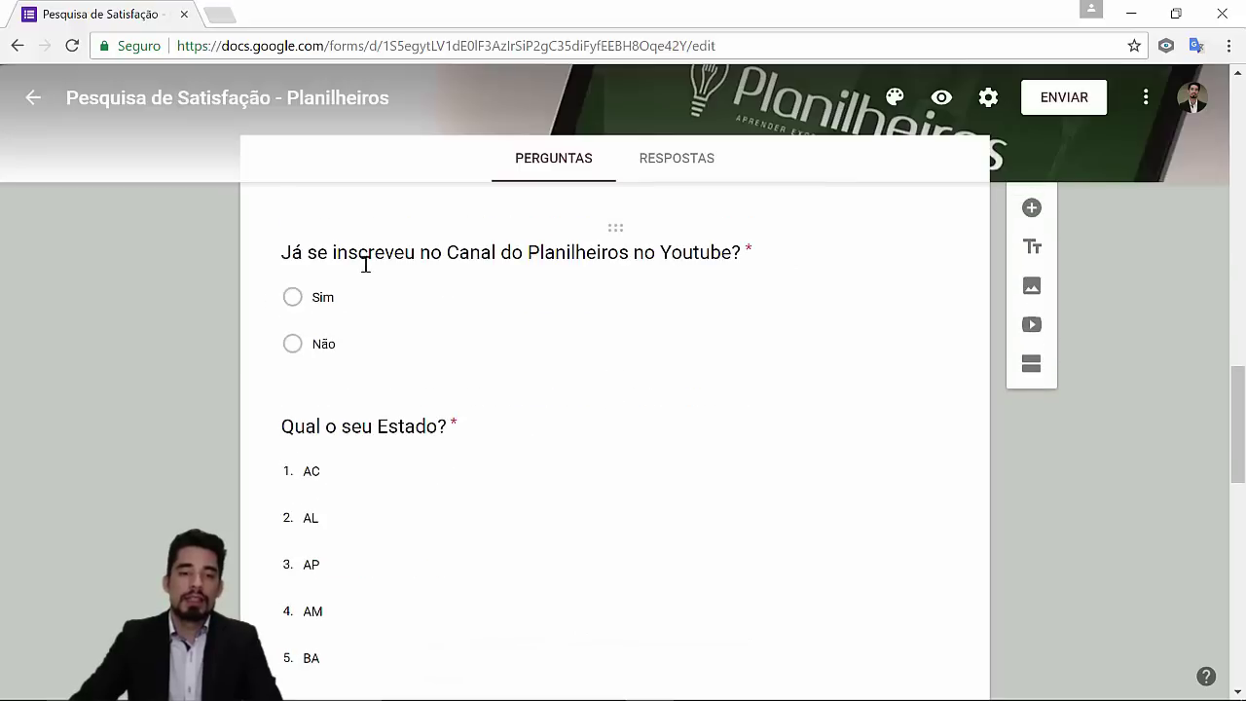
scroll(526, 335, down, 2)
scroll(445, 457, down, 4)
scroll(445, 465, down, 4)
scroll(570, 367, up, 15)
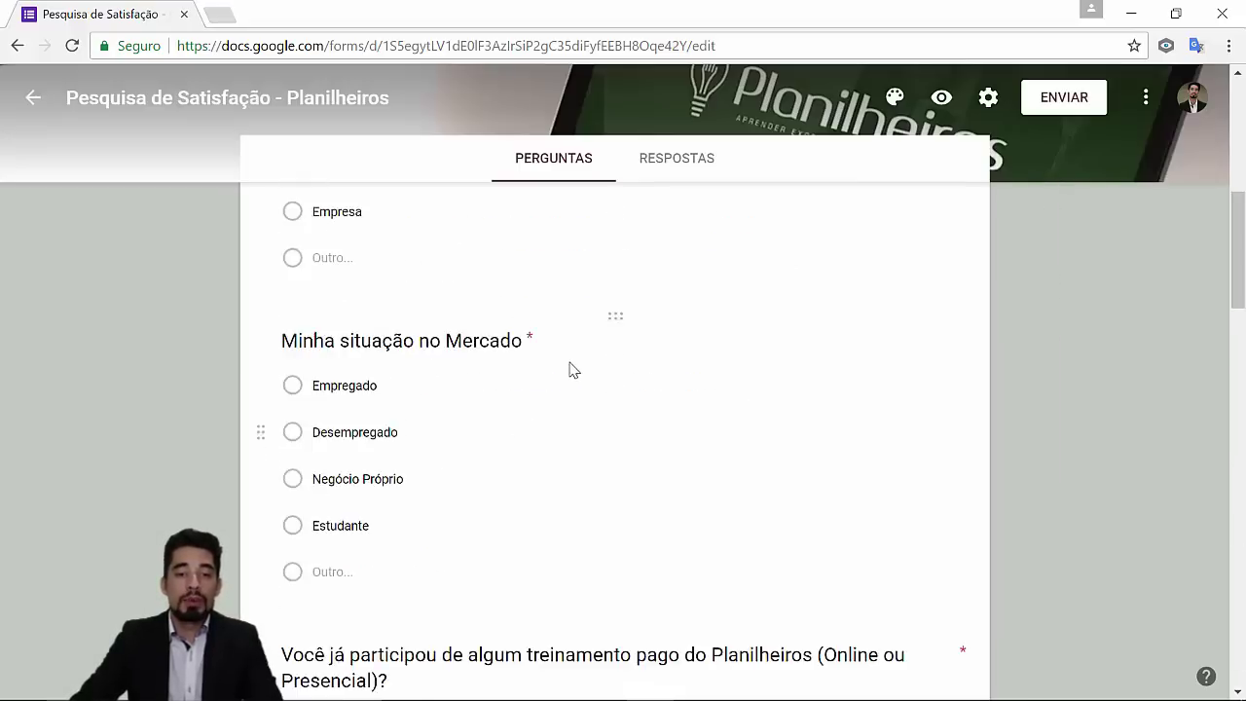
scroll(571, 361, up, 10)
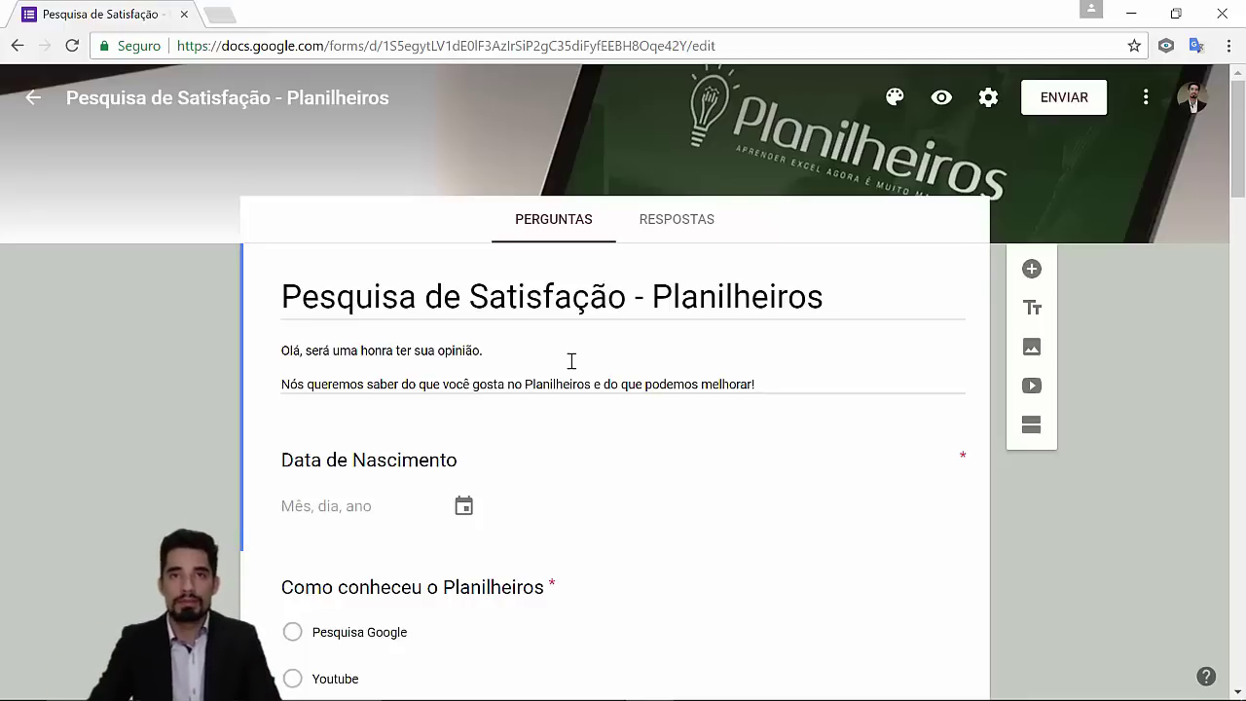
scroll(571, 365, down, 1)
scroll(604, 357, up, 1)
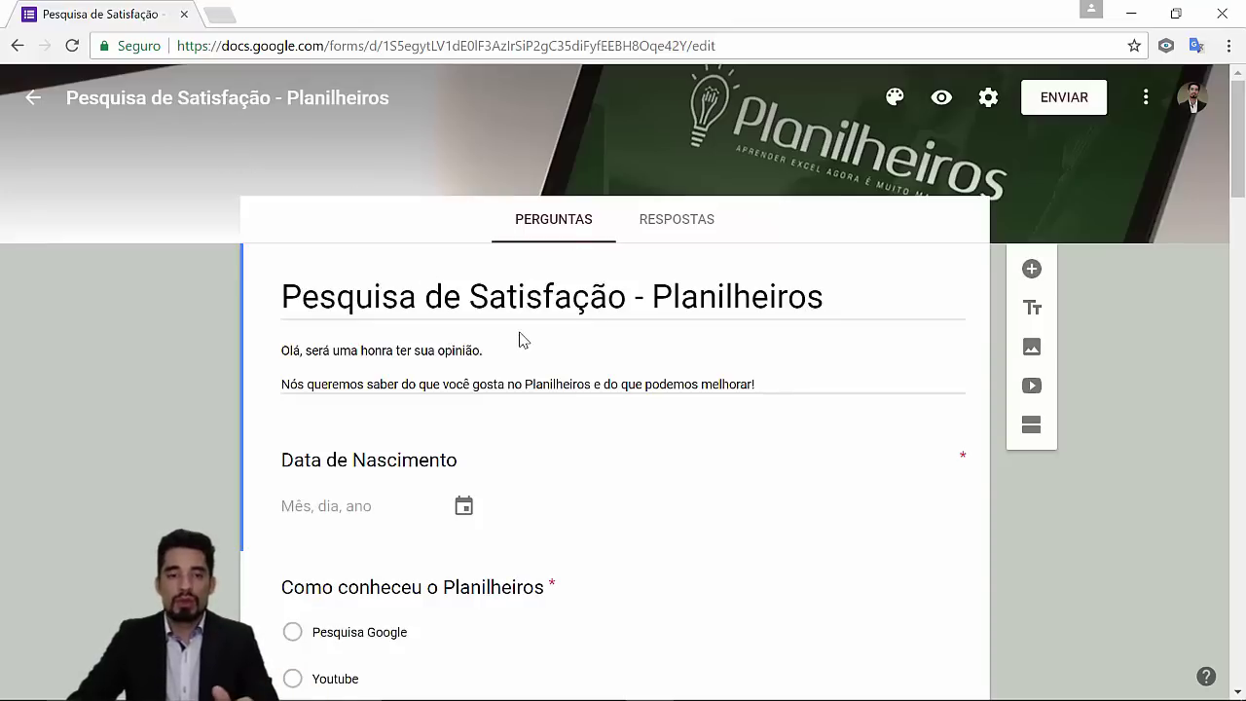
scroll(518, 340, down, 1)
scroll(519, 339, down, 2)
scroll(518, 340, down, 3)
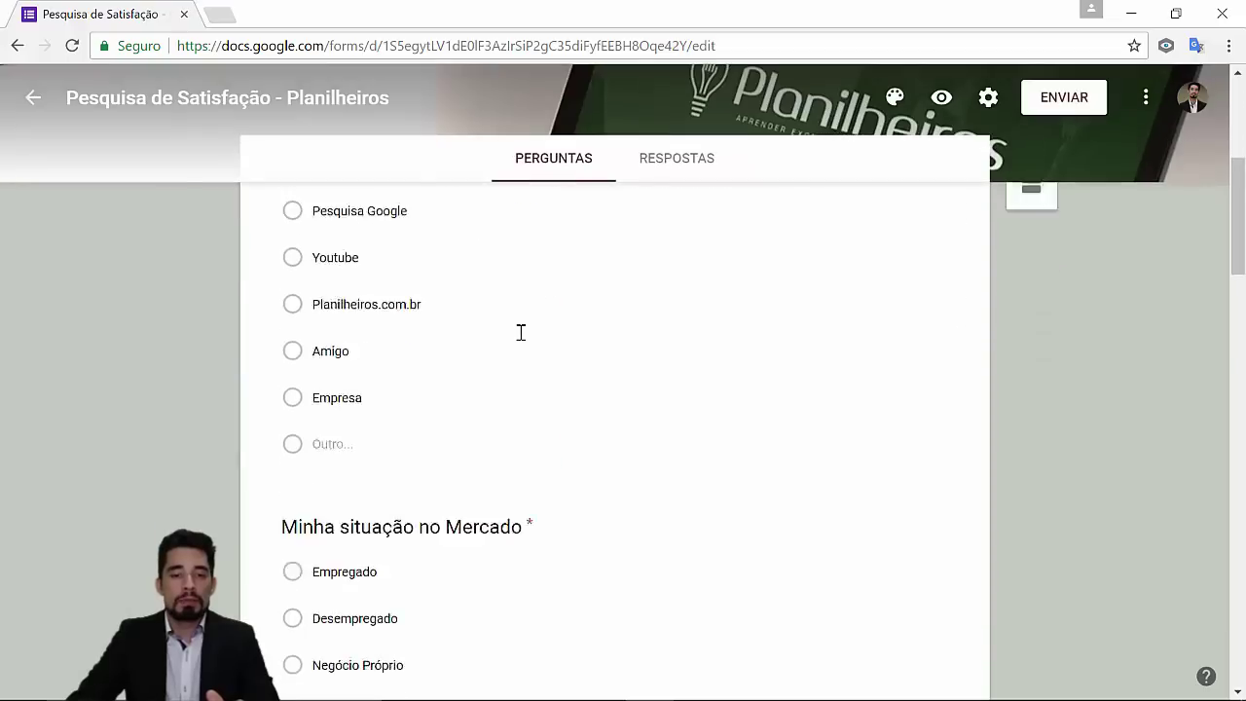
scroll(519, 340, down, 6)
scroll(519, 339, up, 10)
scroll(551, 350, up, 2)
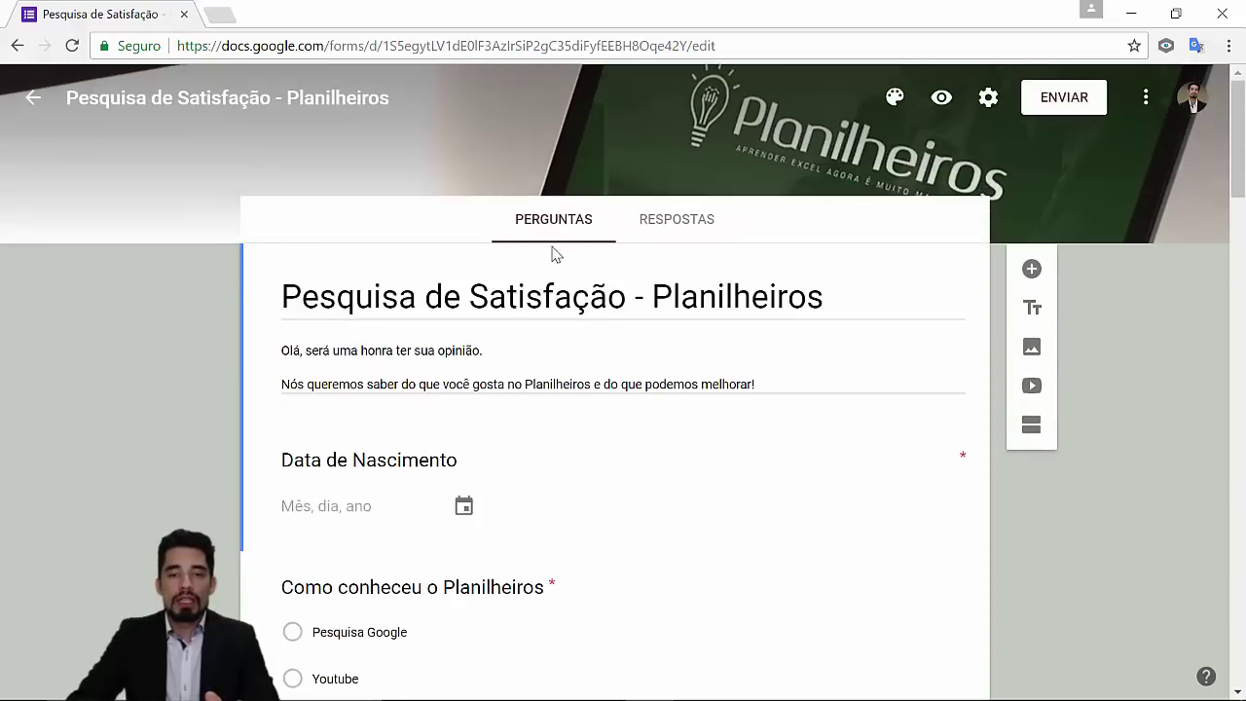
From the responses view, create the linked sheet 'Pesquisa de Satisfação - Planilheiros2 (respostas)'
click(671, 228)
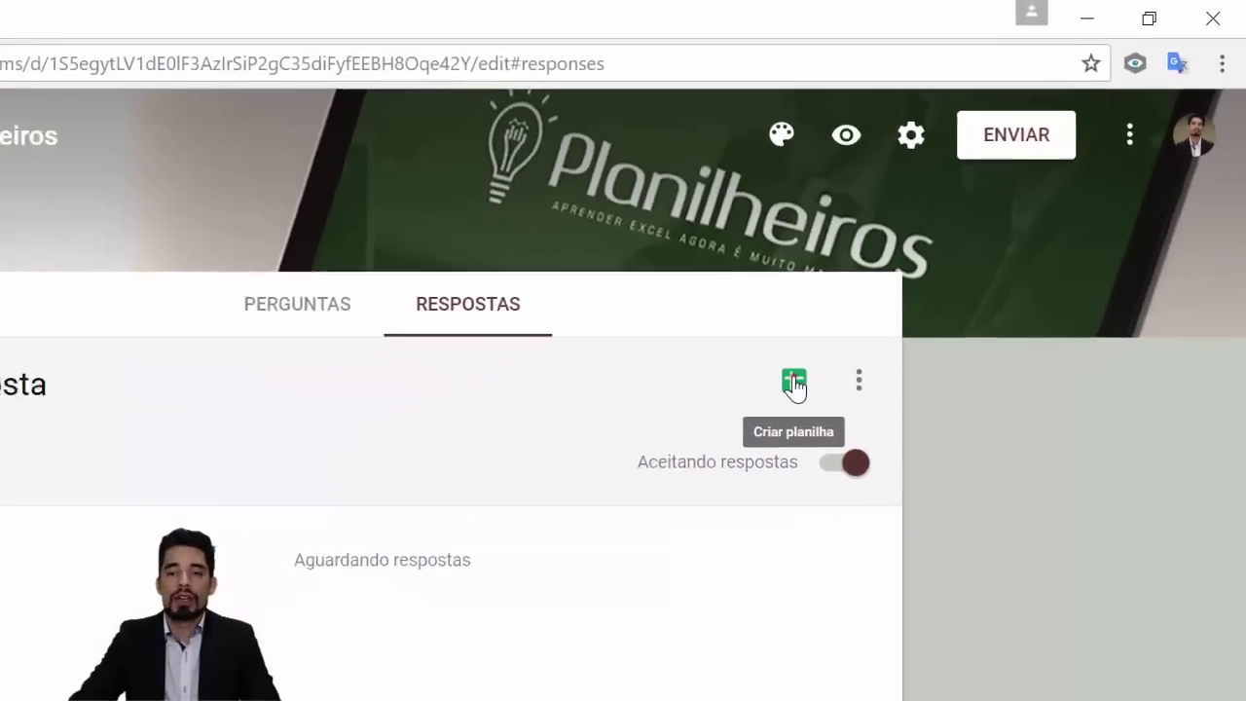
click(650, 504)
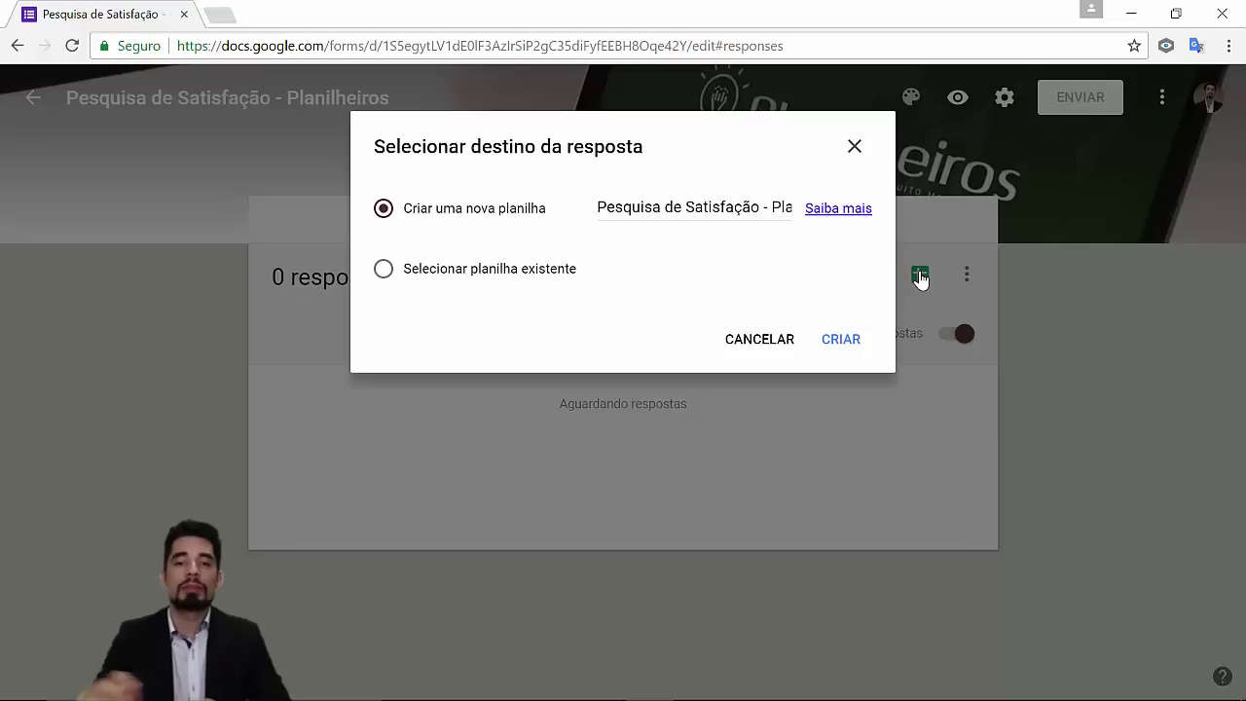
drag(783, 204, 794, 206)
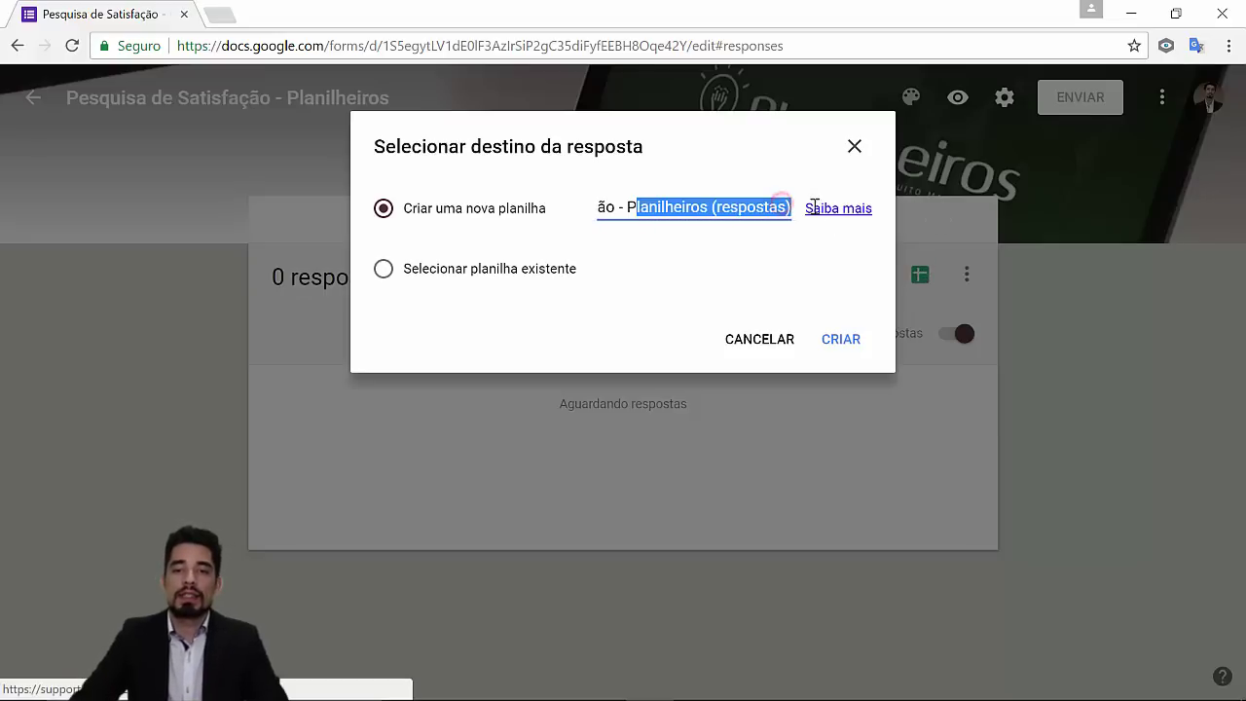
click(784, 206)
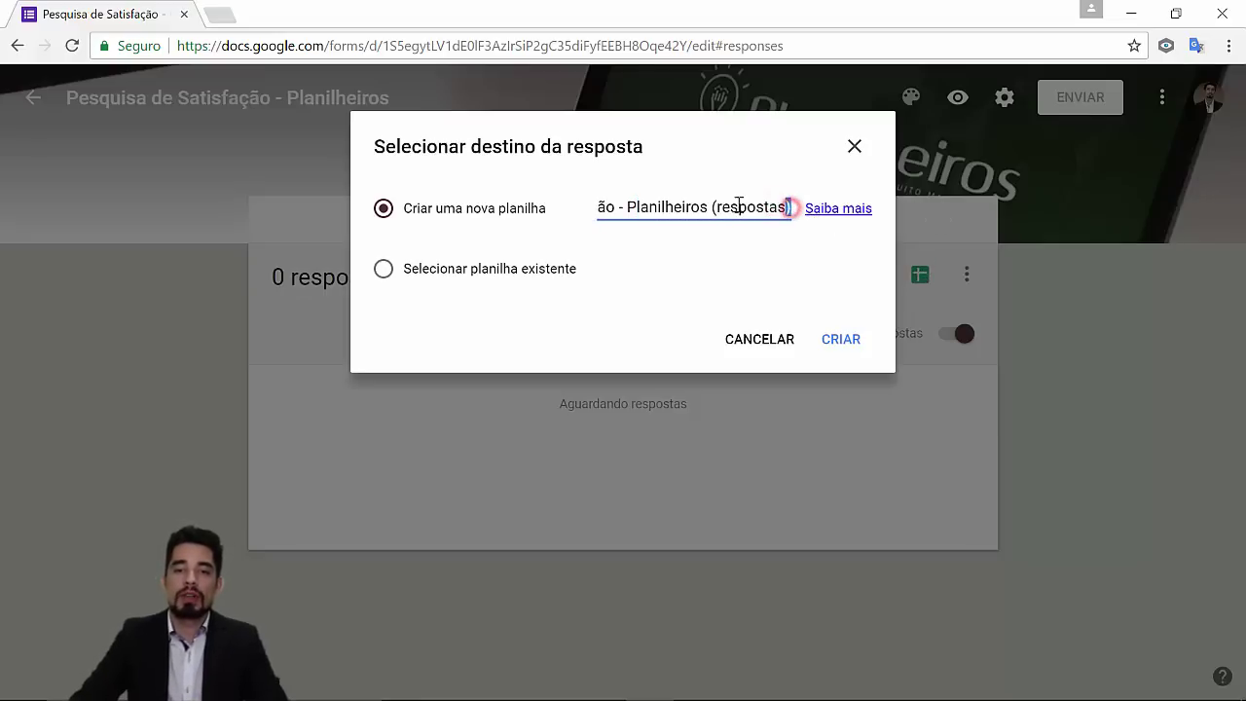
click(708, 207)
text(2)
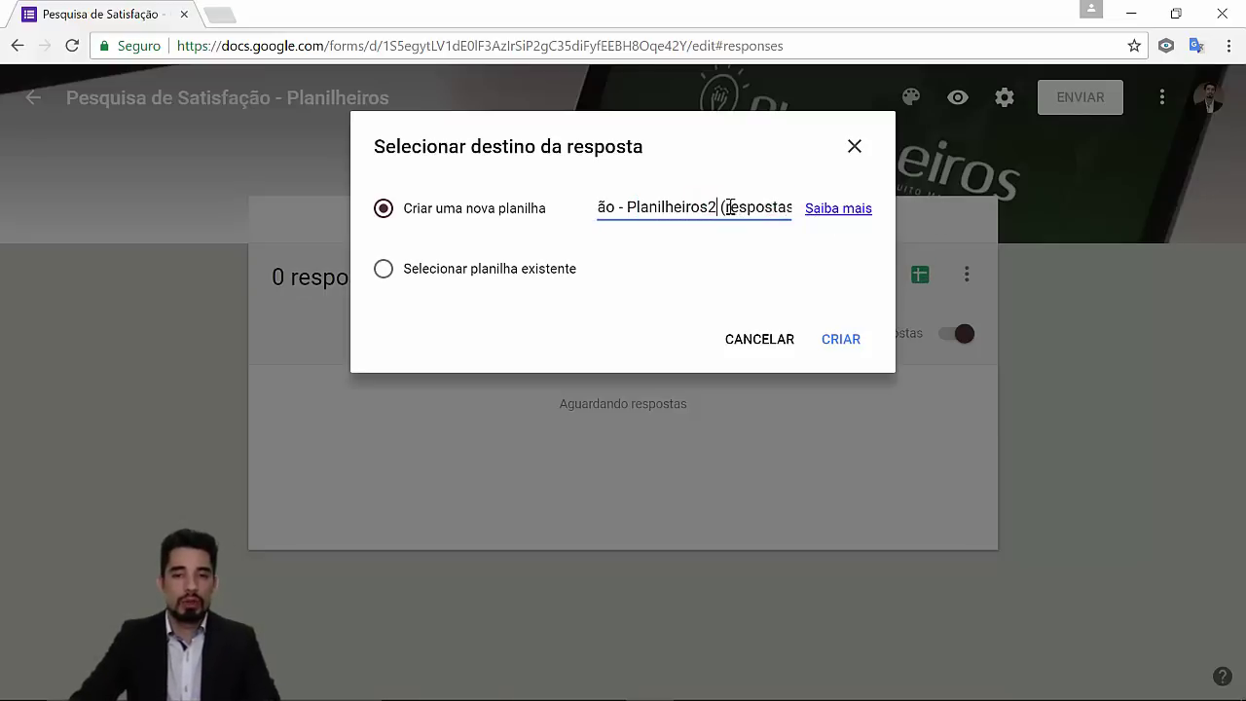
click(843, 340)
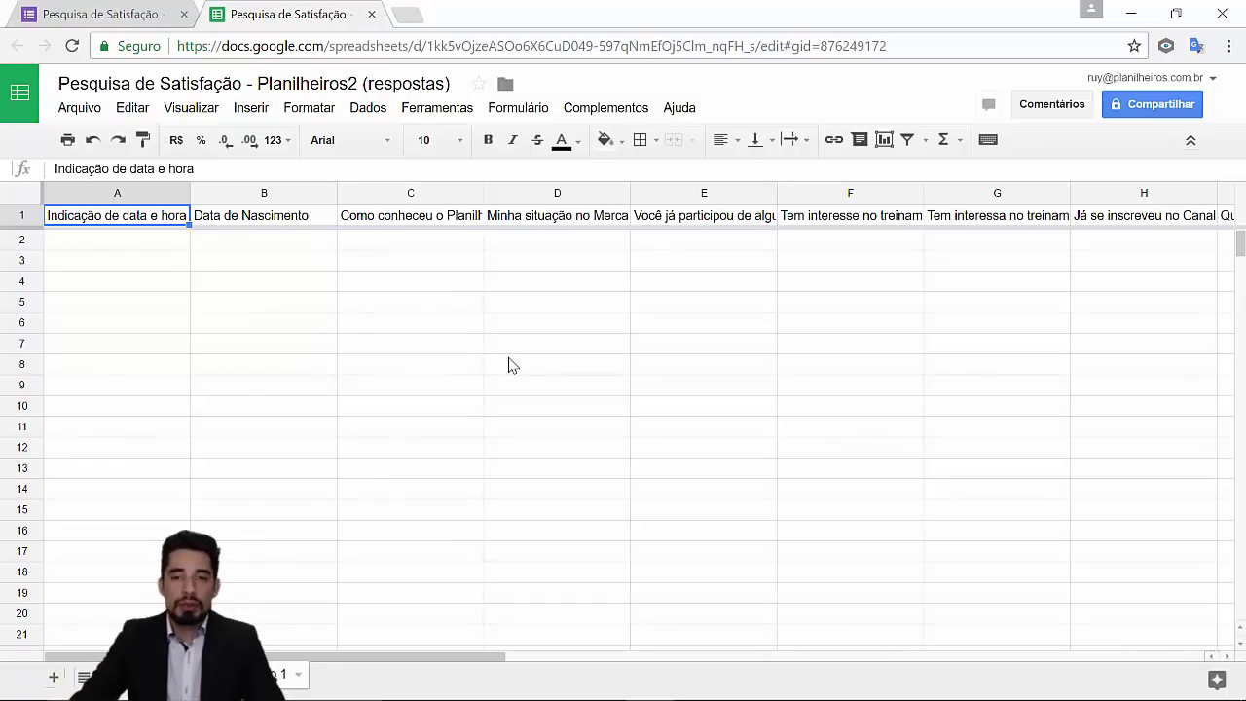
Return to the survey form's Perguntas view to submit the responses
click(115, 10)
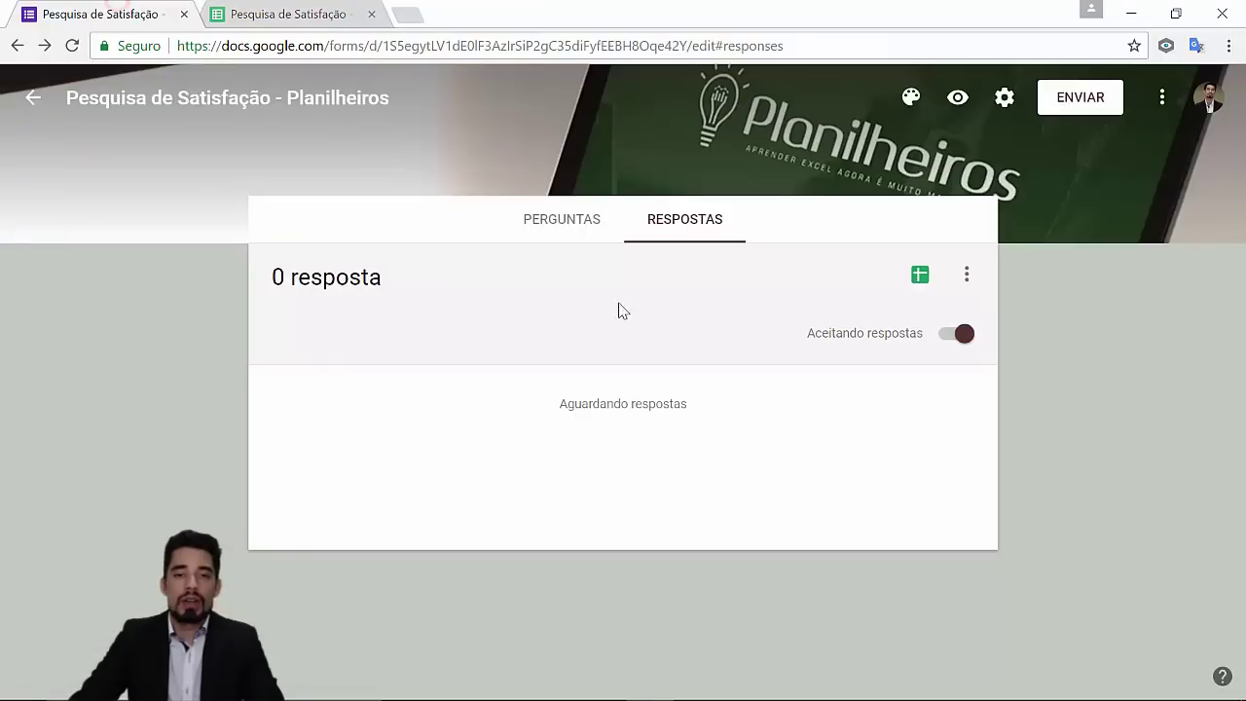
click(582, 228)
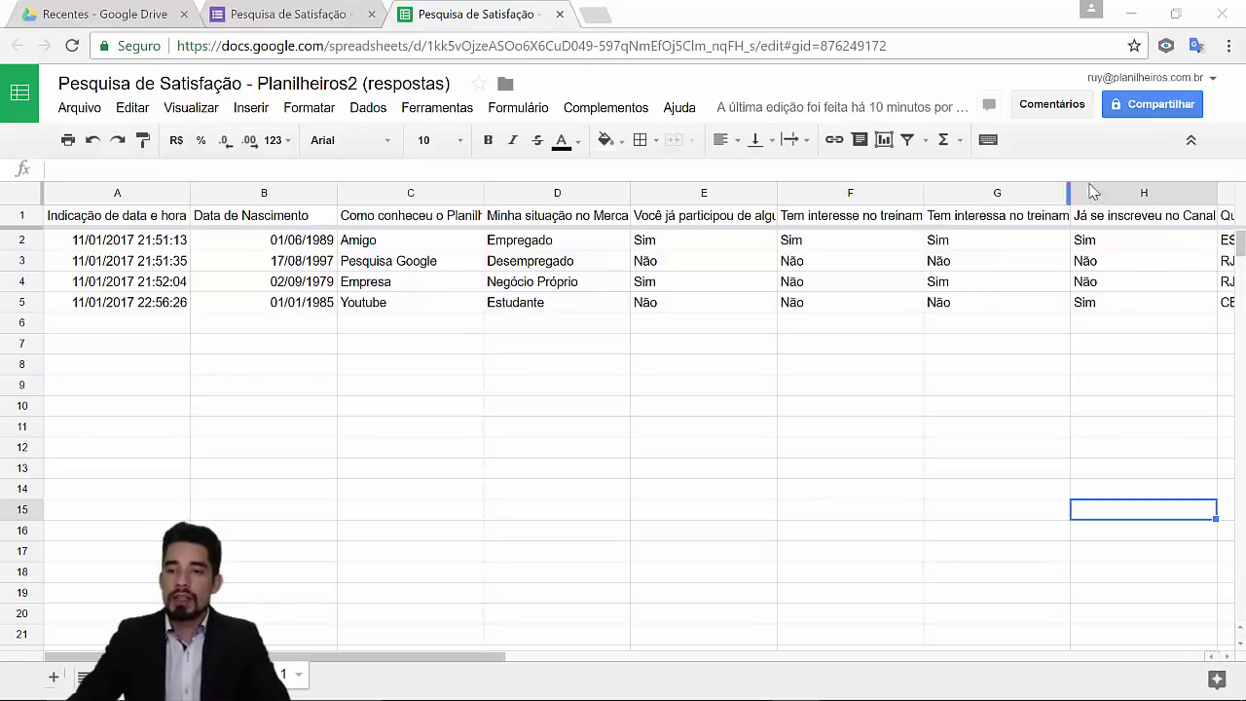
Set link sharing to 'Ativado: qualquer pessoa com o link' and save the sharing settings
click(1153, 104)
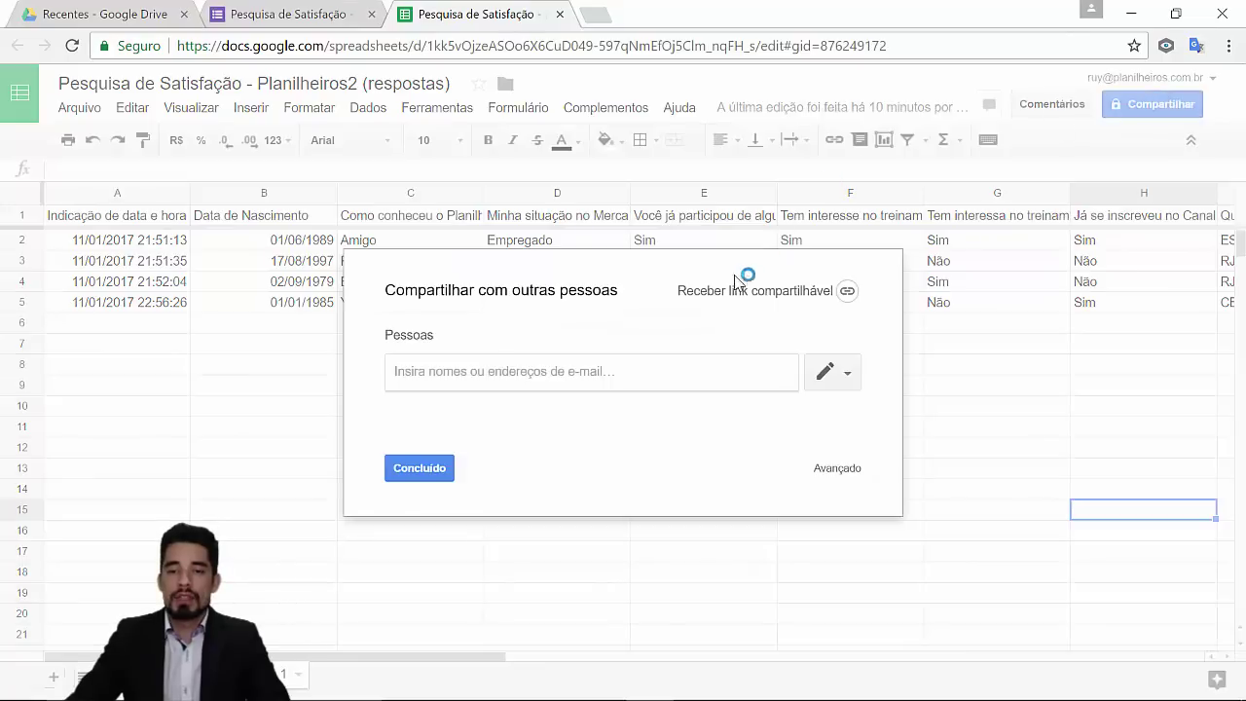
click(818, 292)
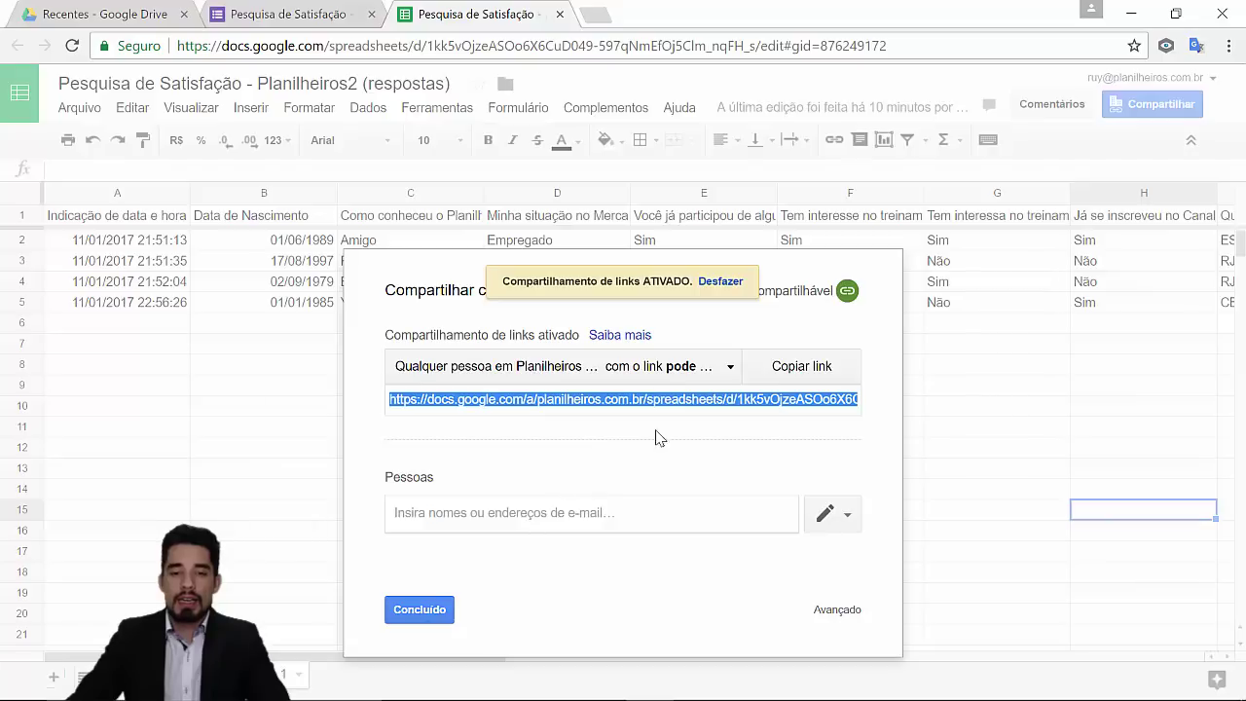
click(729, 368)
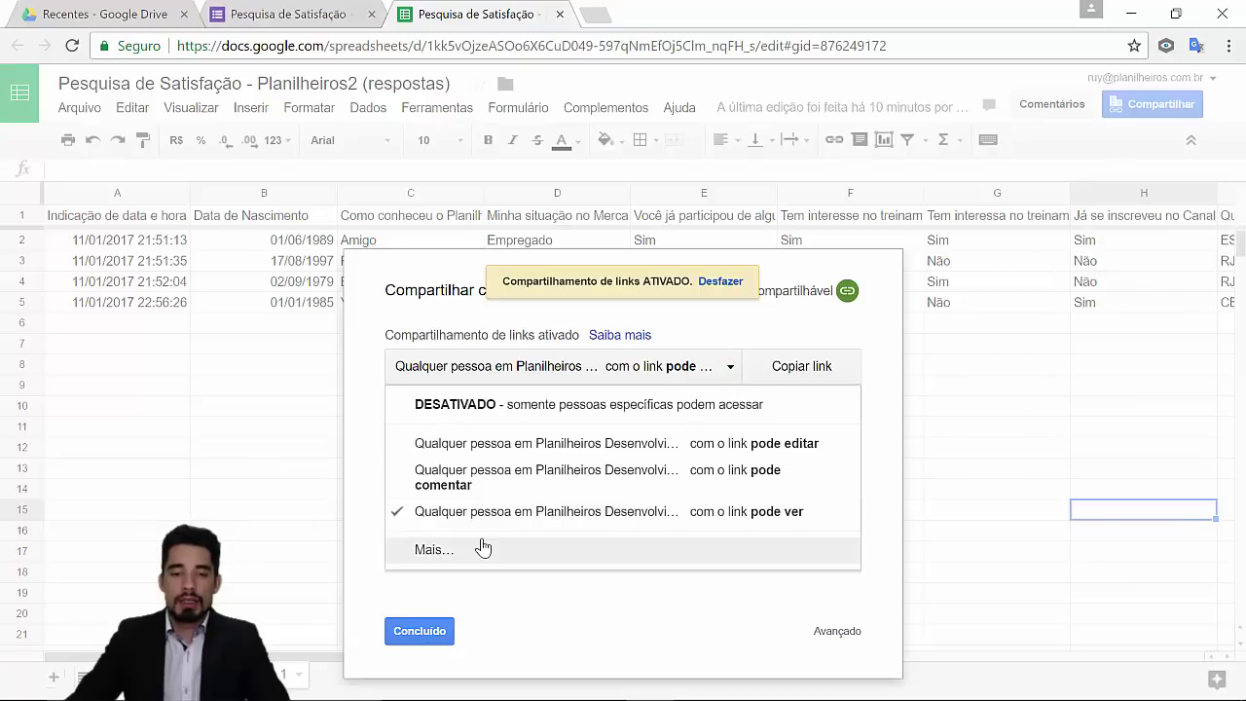
click(483, 548)
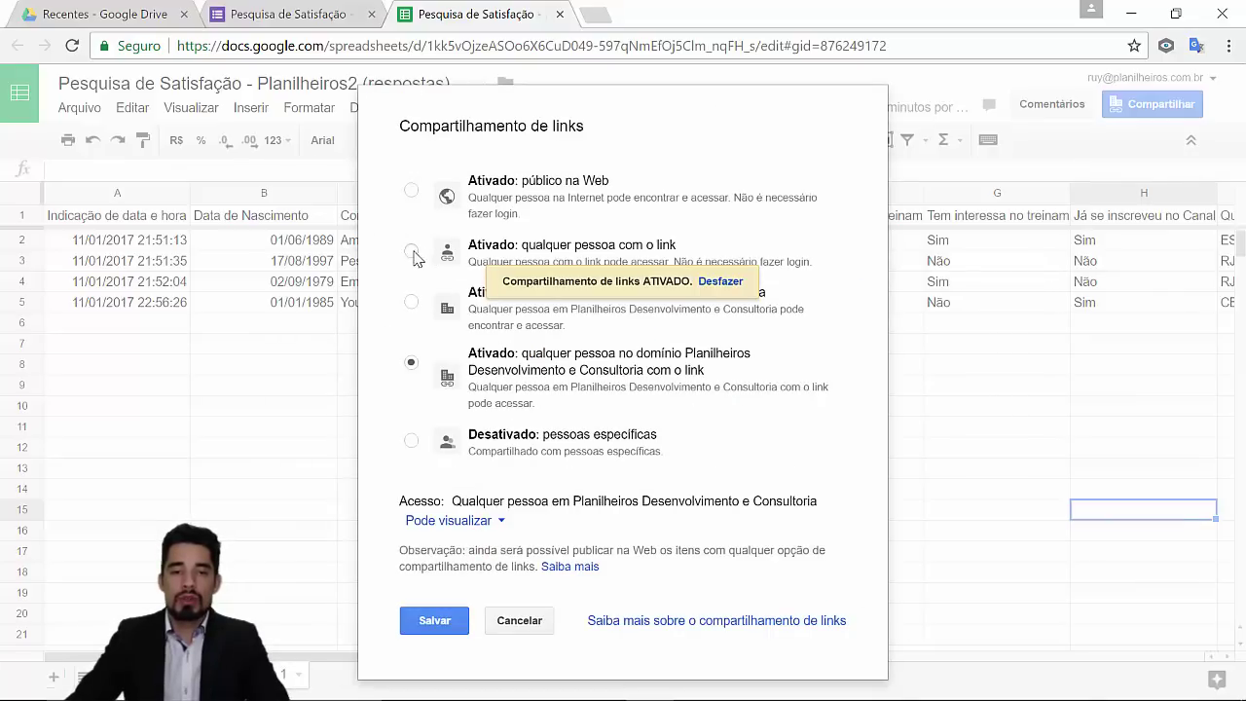
click(411, 252)
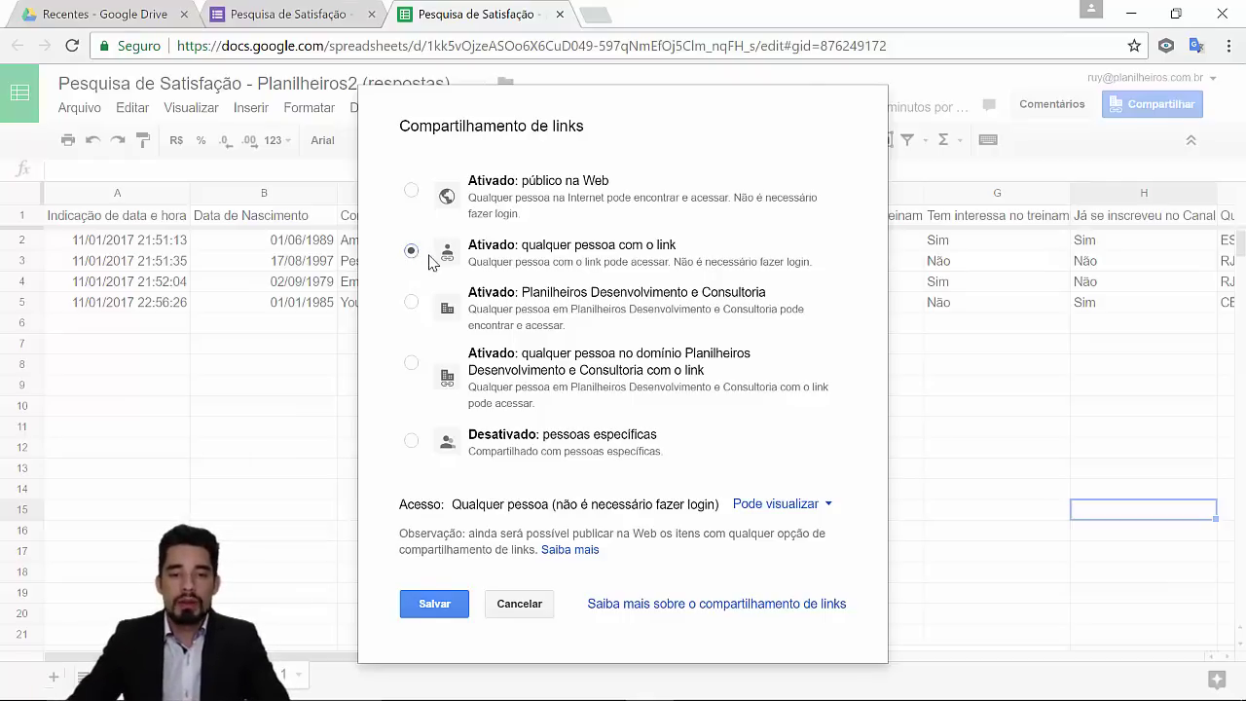
click(447, 614)
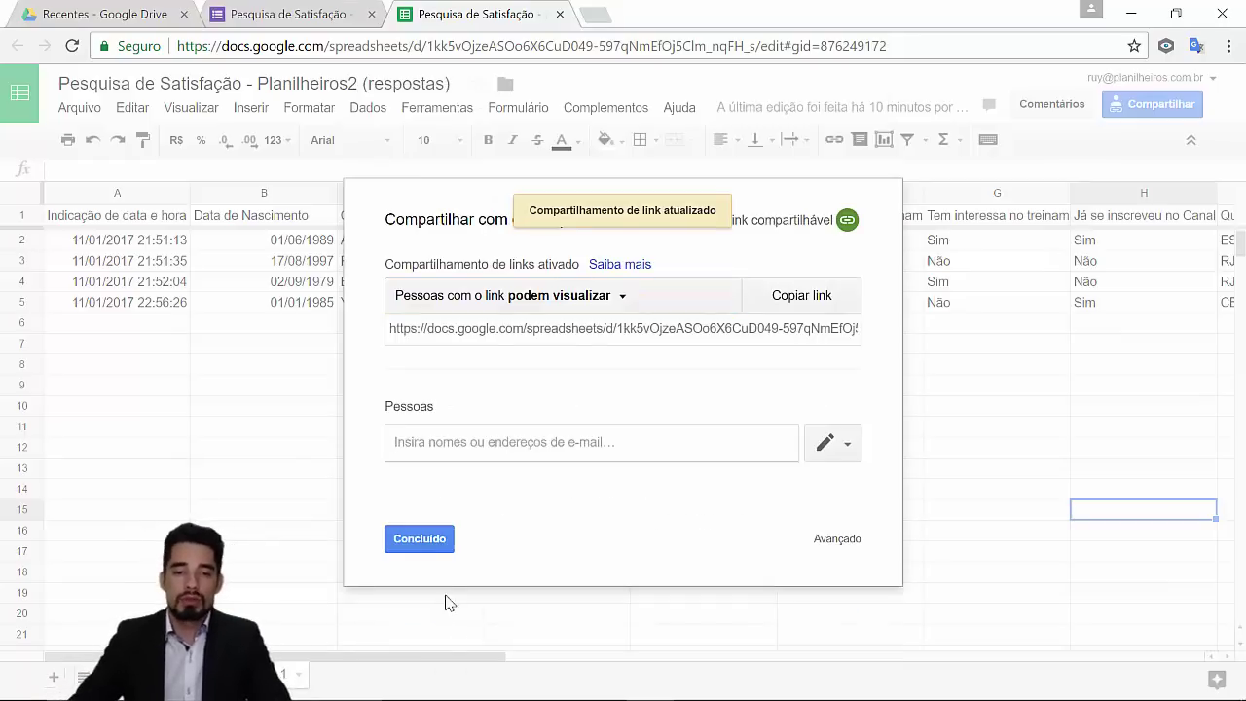
click(426, 541)
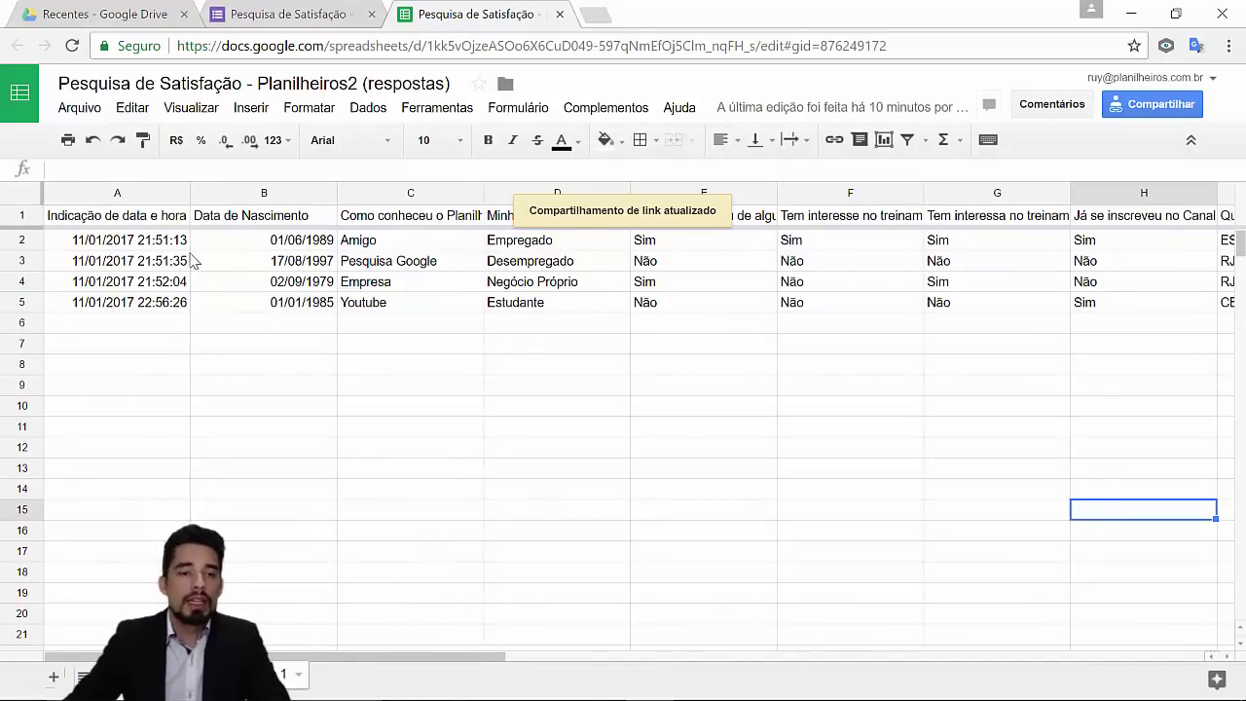
Publish the spreadsheet to the web via Arquivo > Publicar na web and copy its link
click(80, 108)
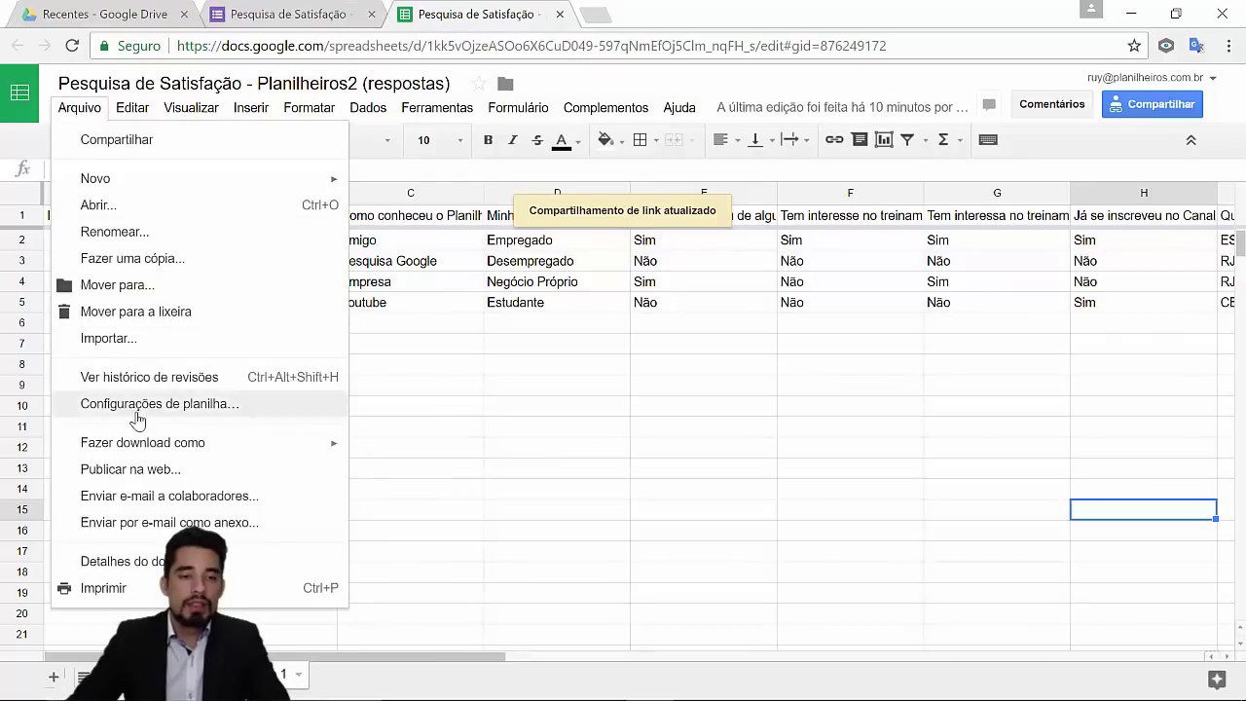
click(133, 471)
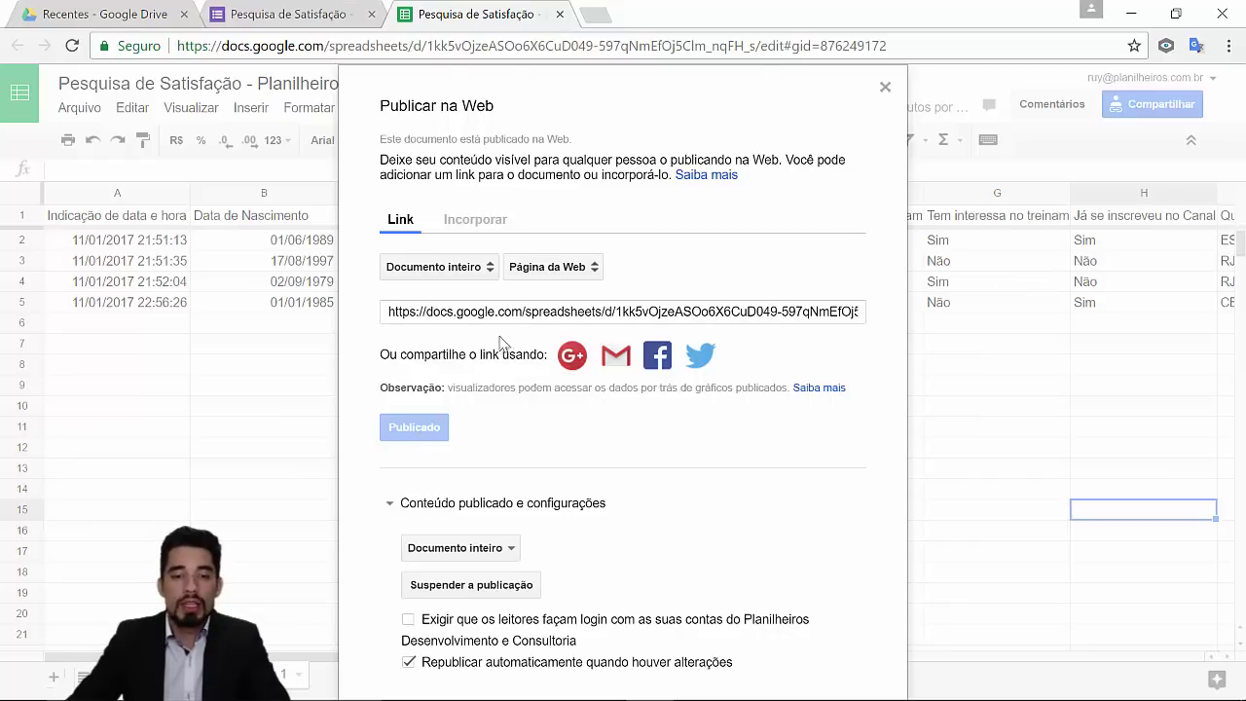
click(511, 310)
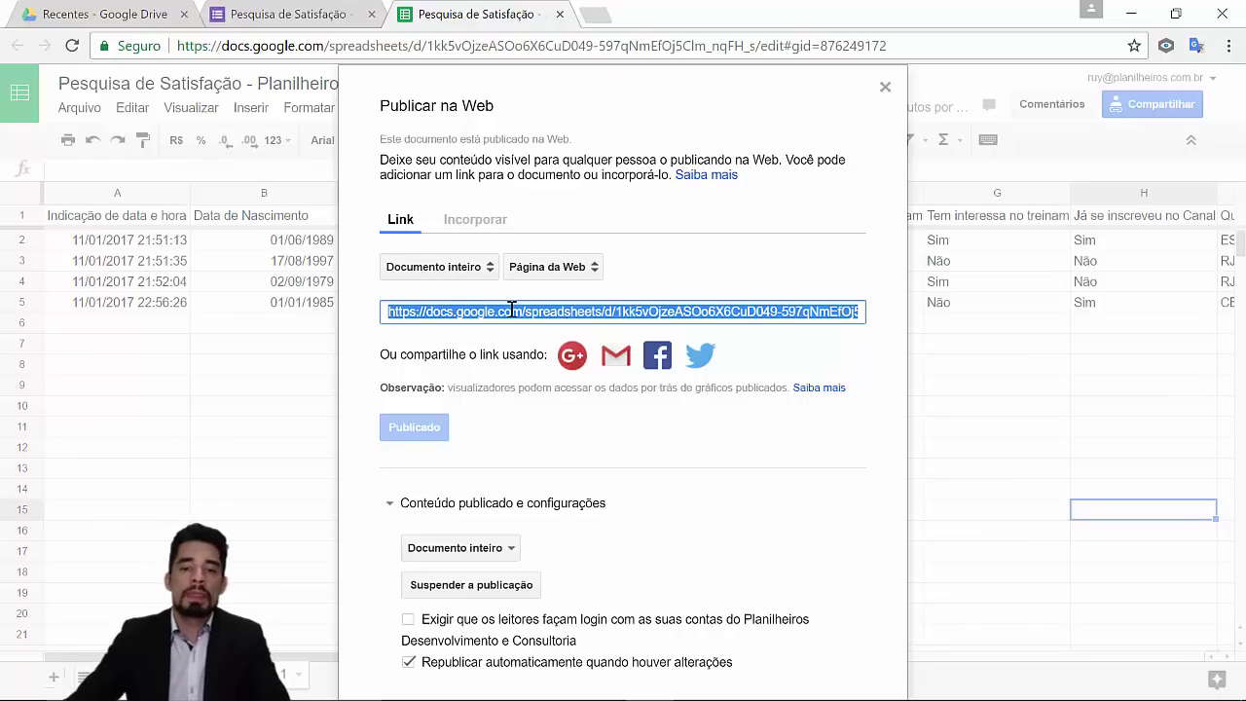
click(885, 87)
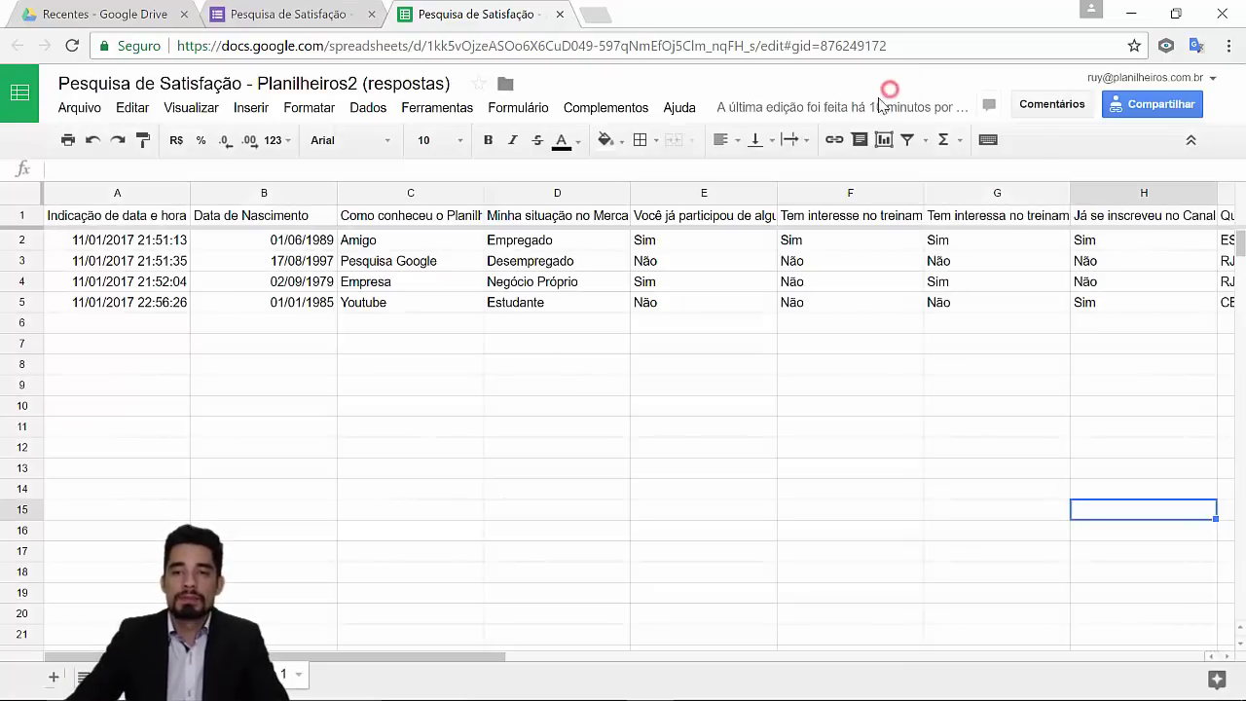
In Power BI, get data from the pasted web URL and load Table 0 into the query editor
click(567, 687)
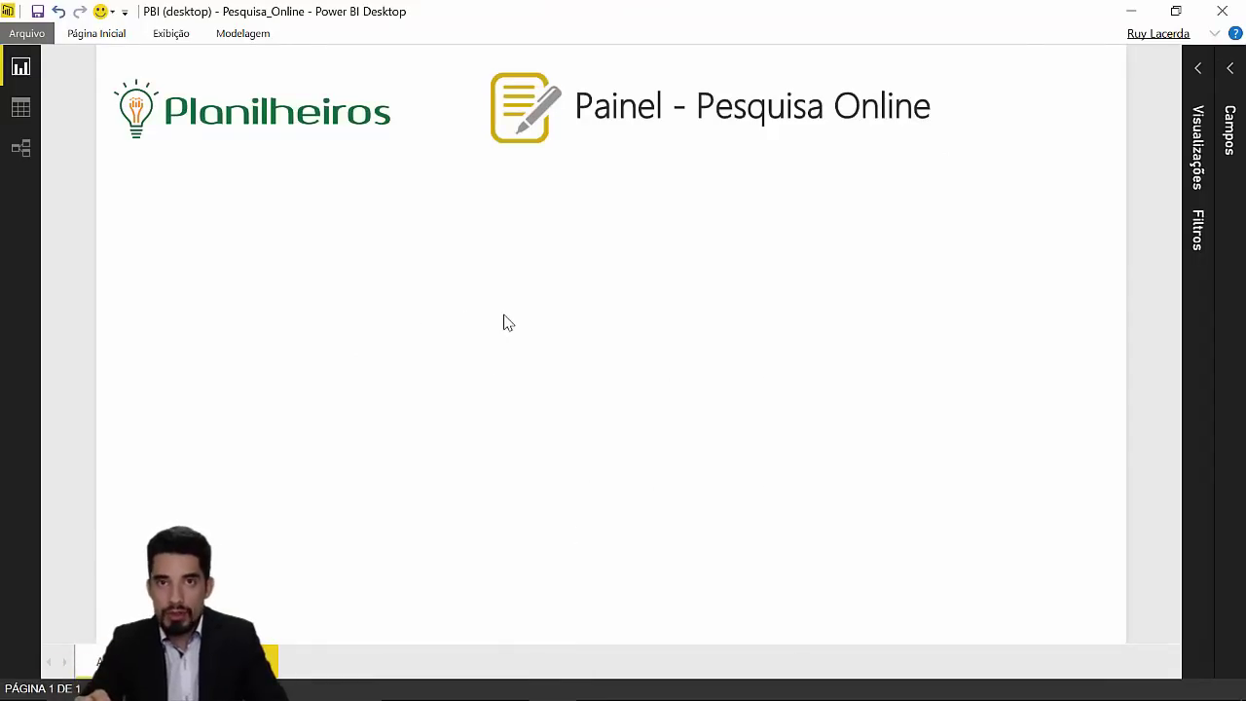
click(90, 35)
click(192, 78)
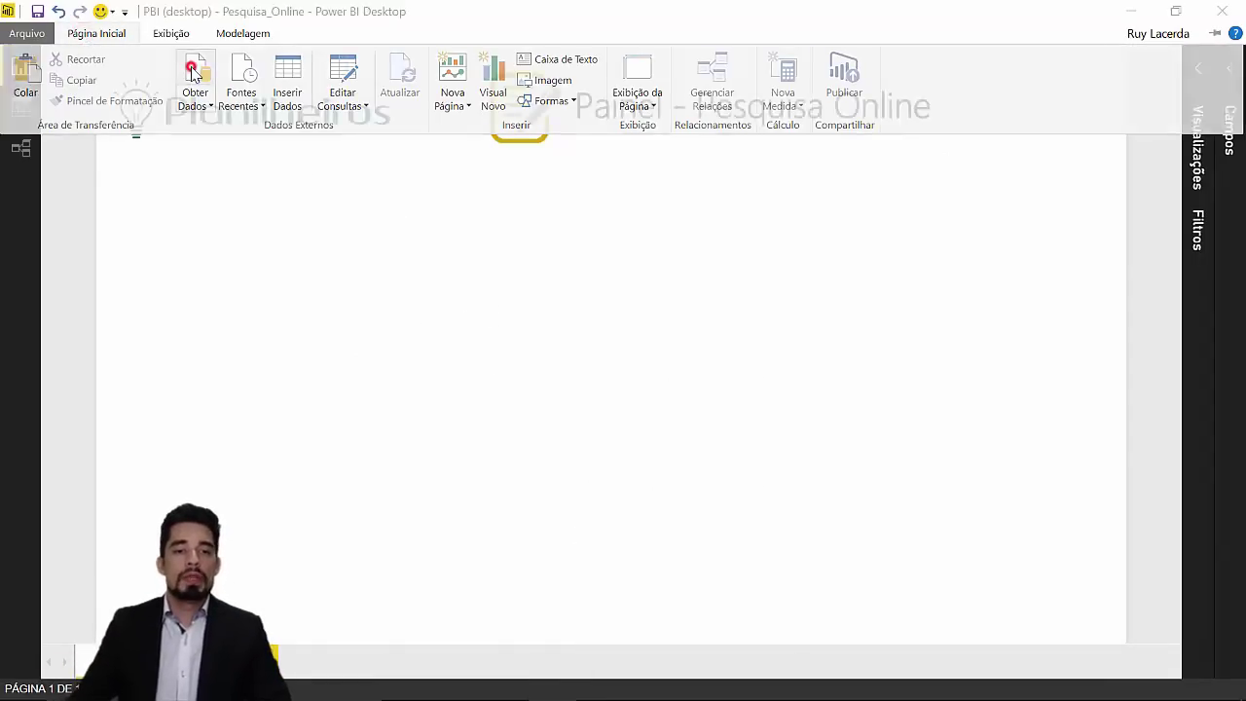
scroll(779, 422, down, 2)
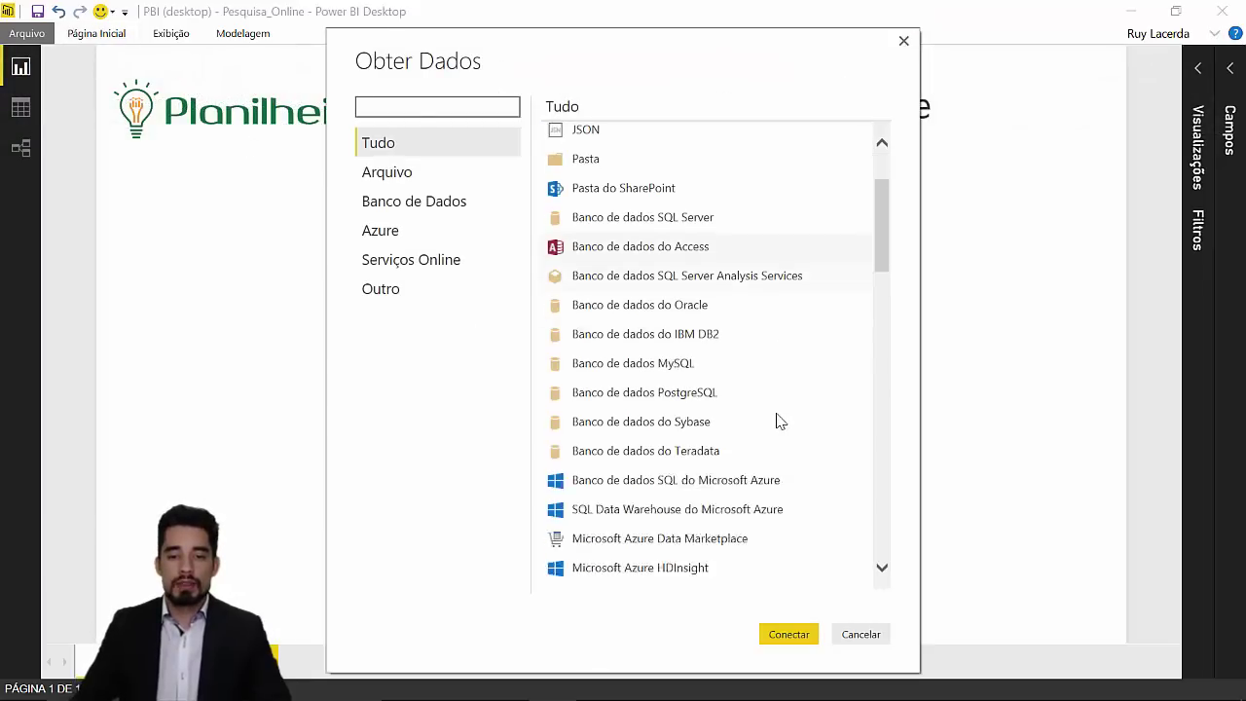
scroll(778, 422, down, 3)
double_click(579, 434)
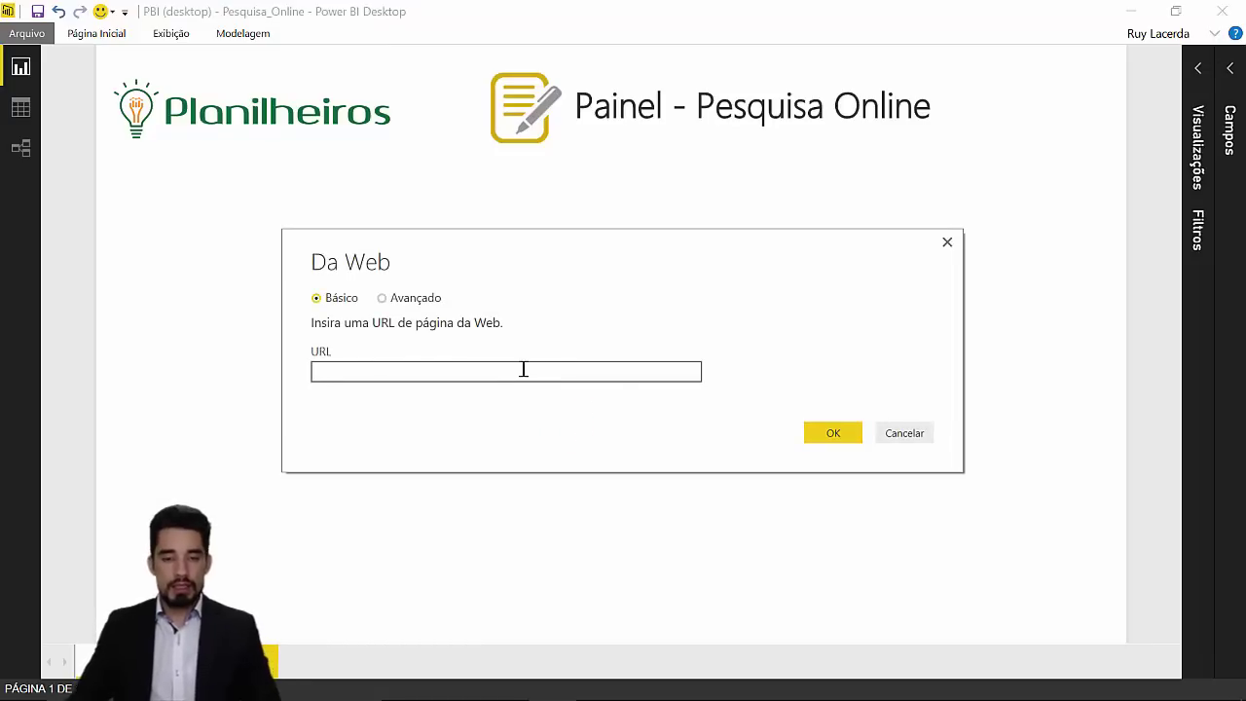
key(ctrl+v)
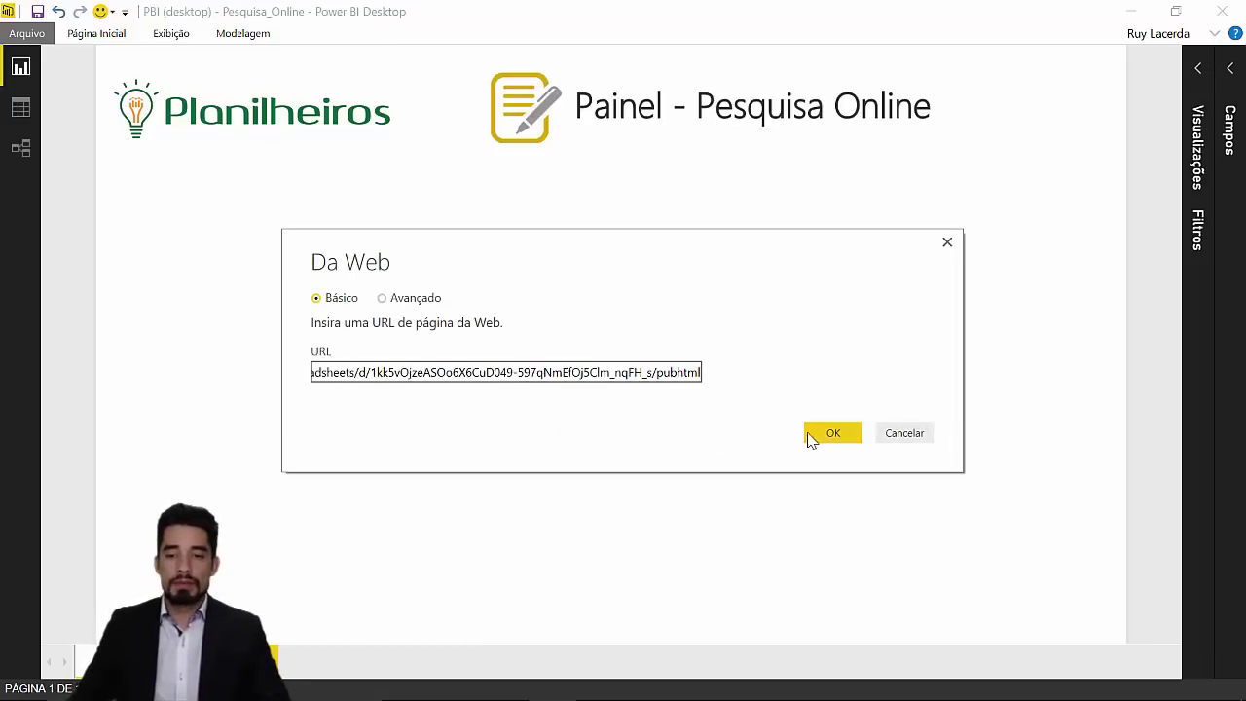
click(825, 434)
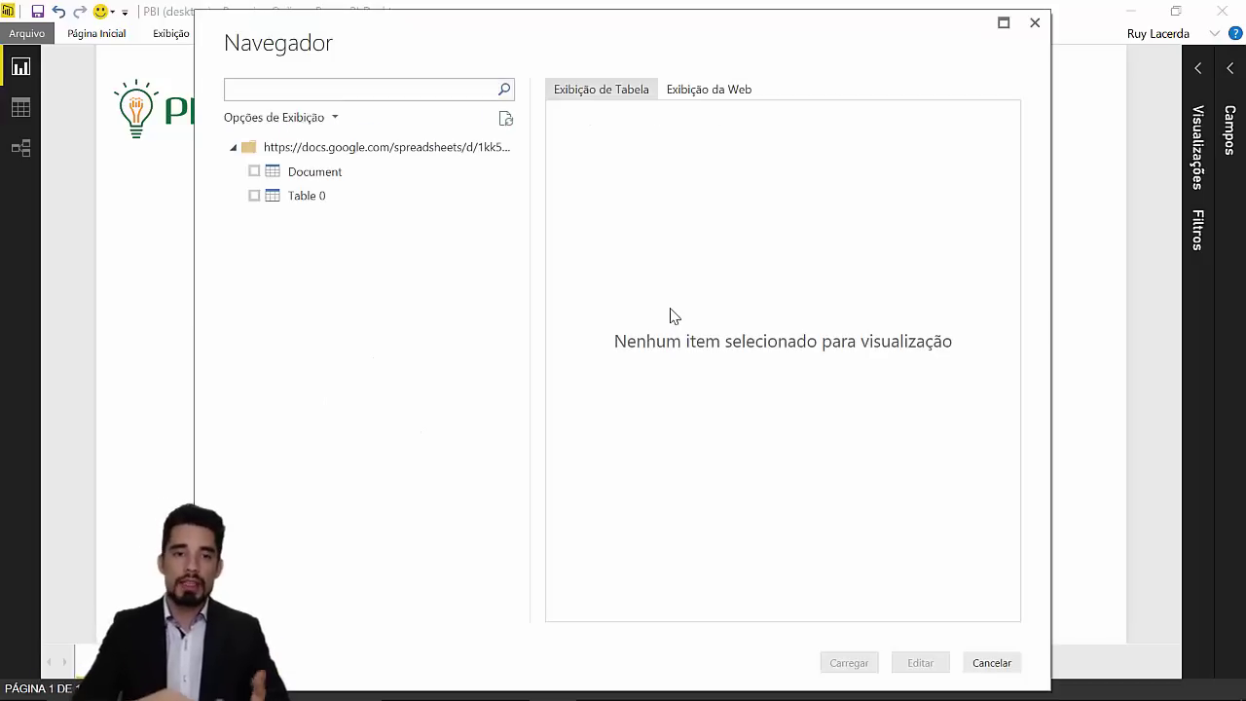
click(274, 203)
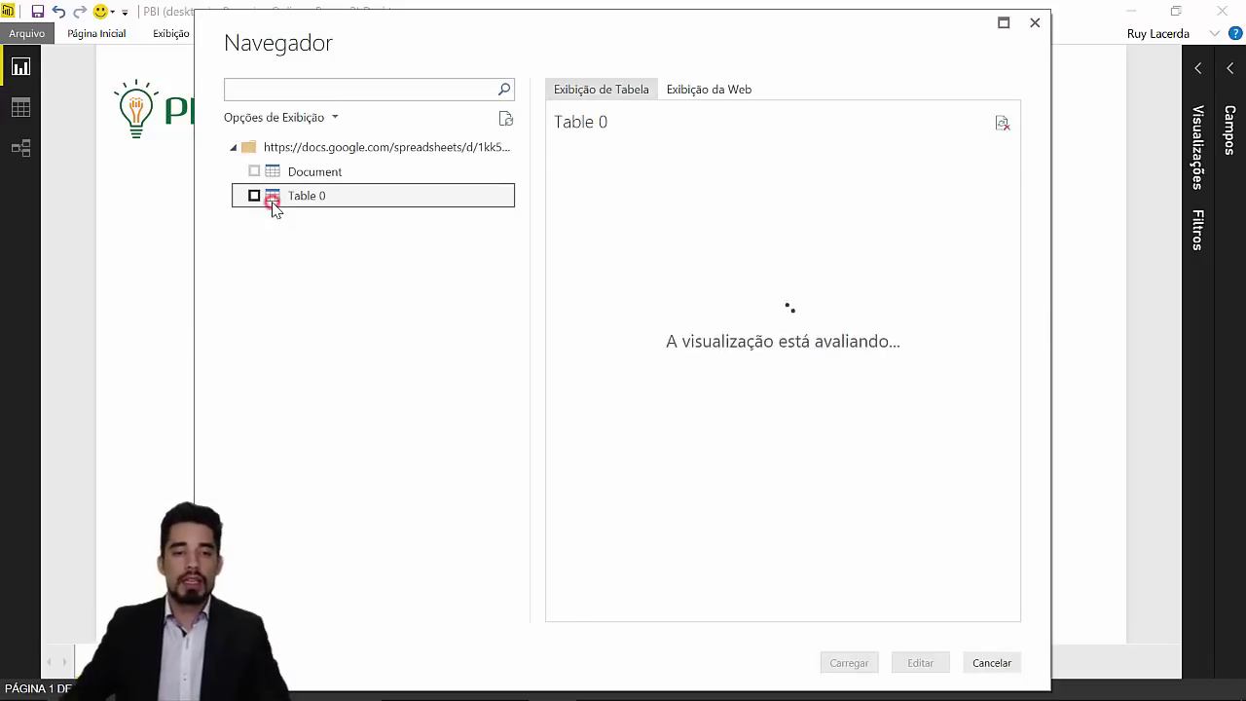
click(252, 196)
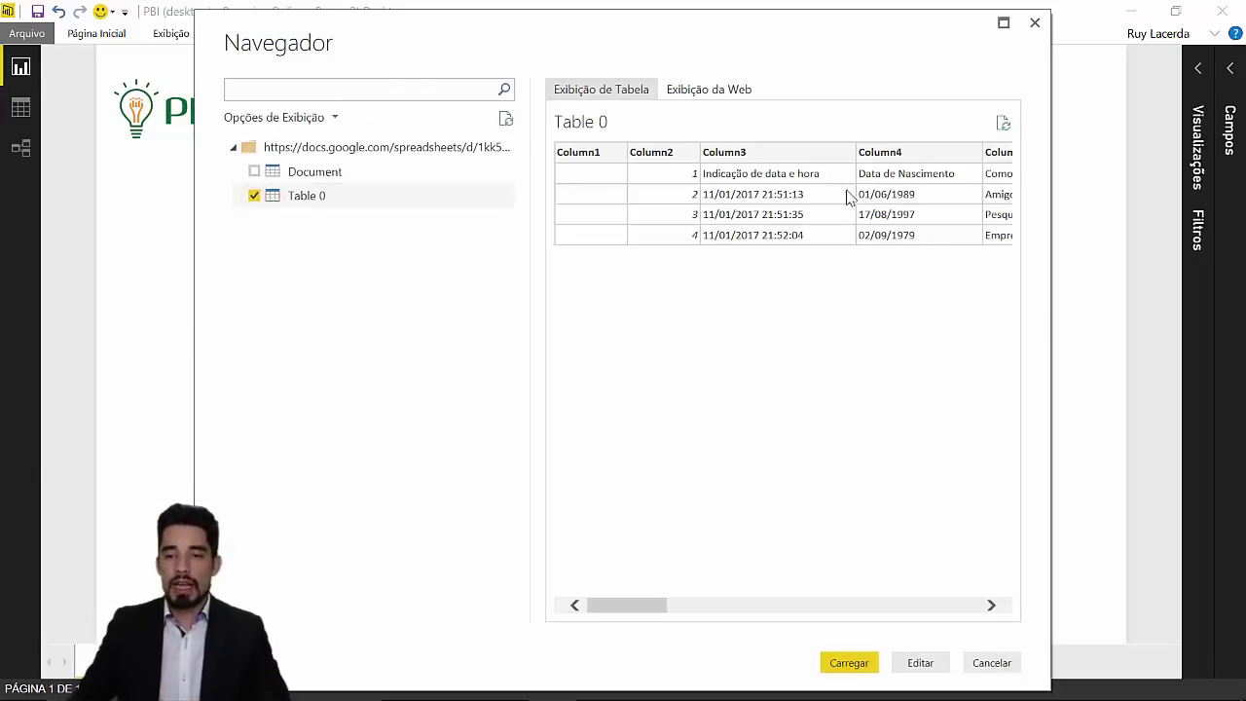
drag(658, 608, 605, 611)
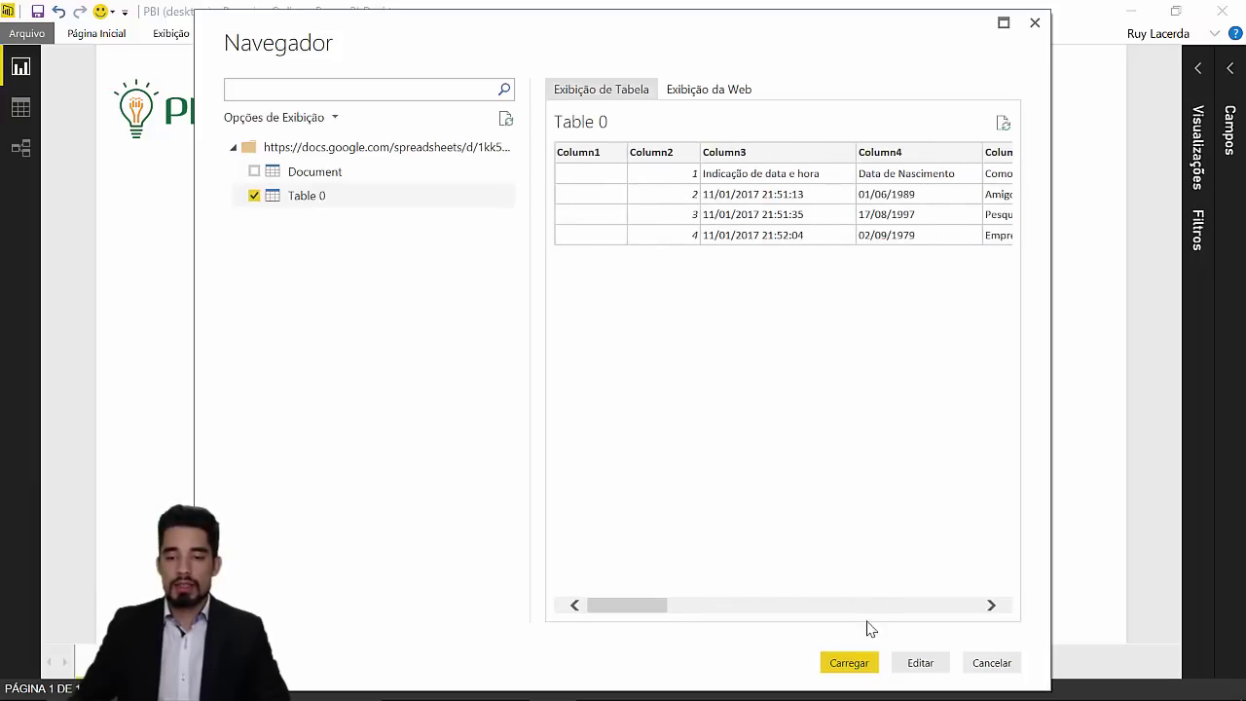
click(918, 661)
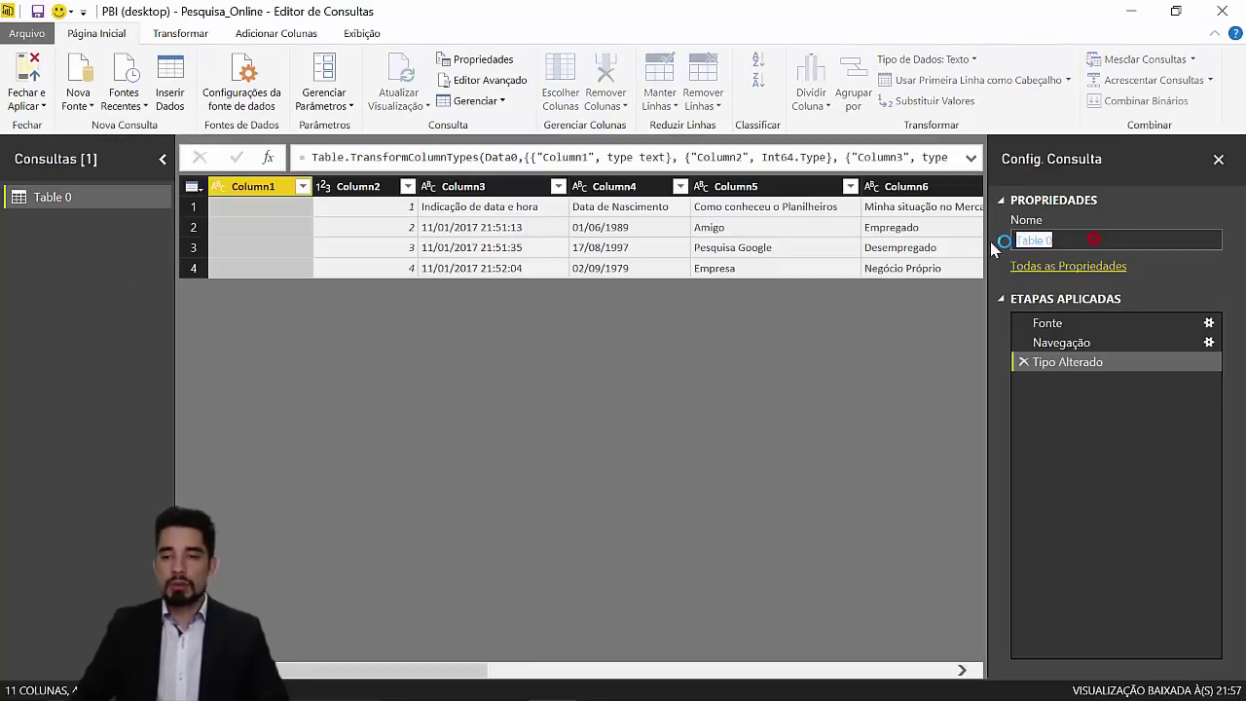
Rename the query to fDadosPesq, remove Column1 and Column2, and promote the first row to headers
text(fDadosPesq)
key(Return)
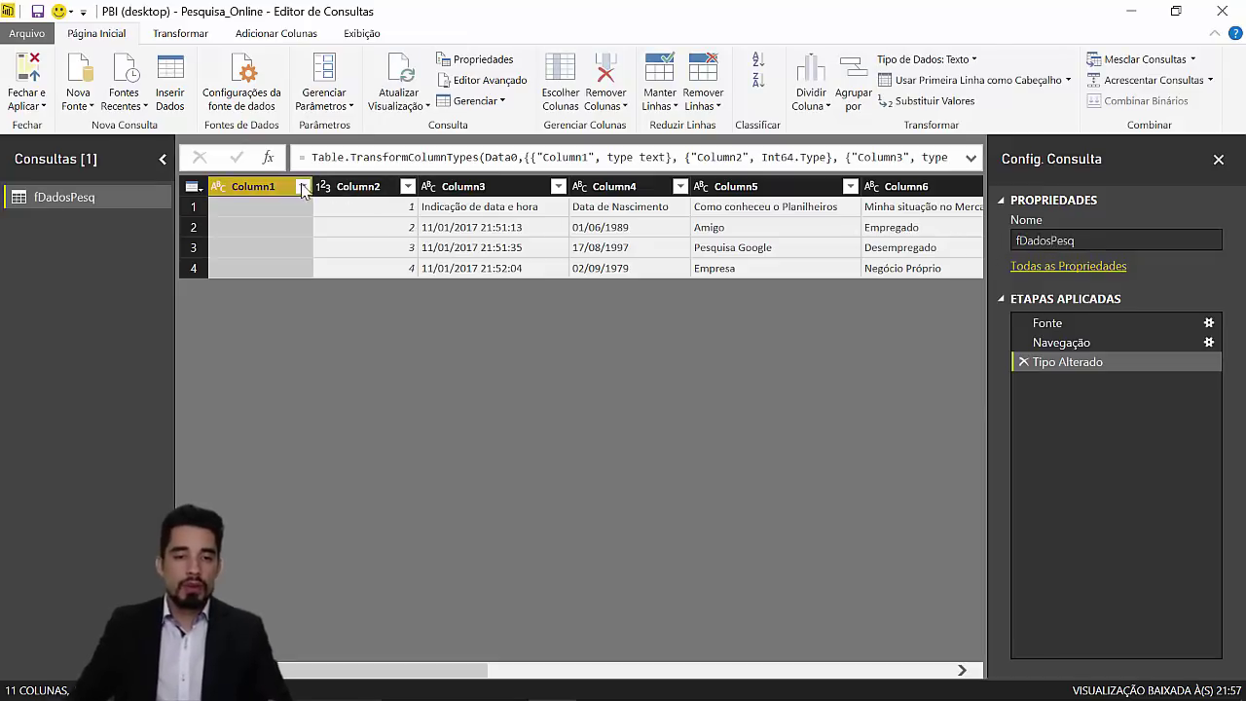
ctrl+click(358, 186)
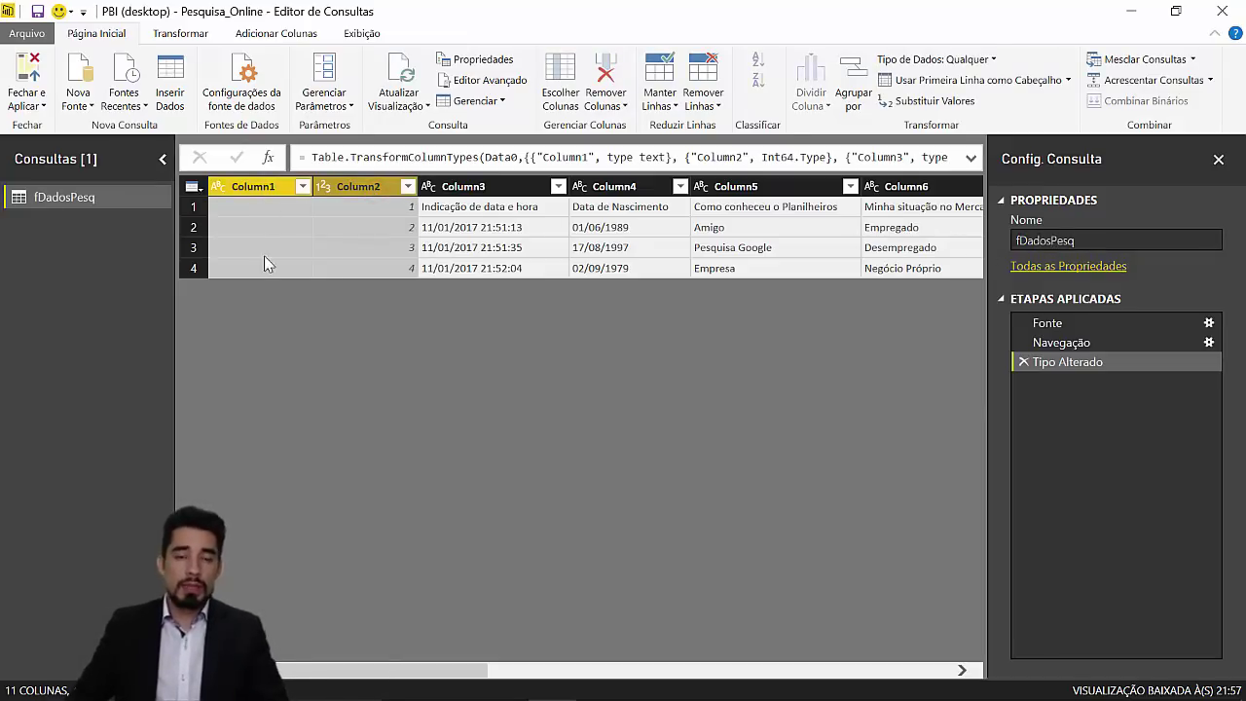
right_click(270, 188)
click(312, 222)
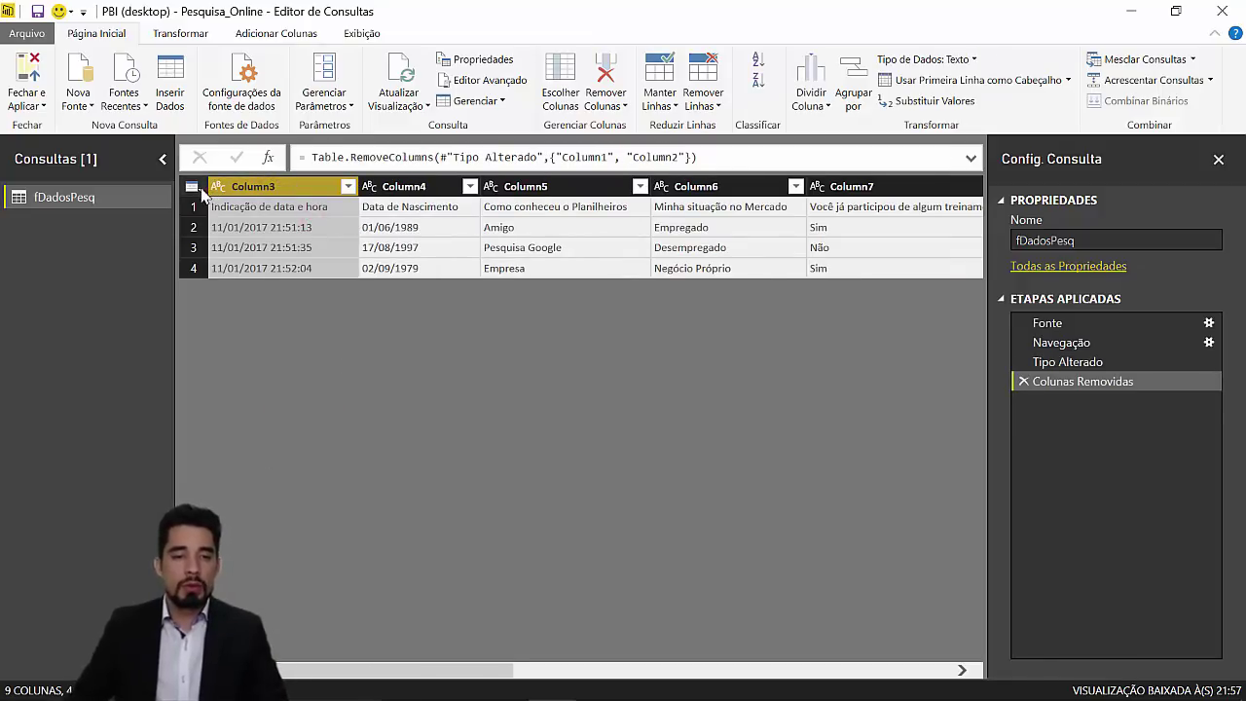
click(193, 187)
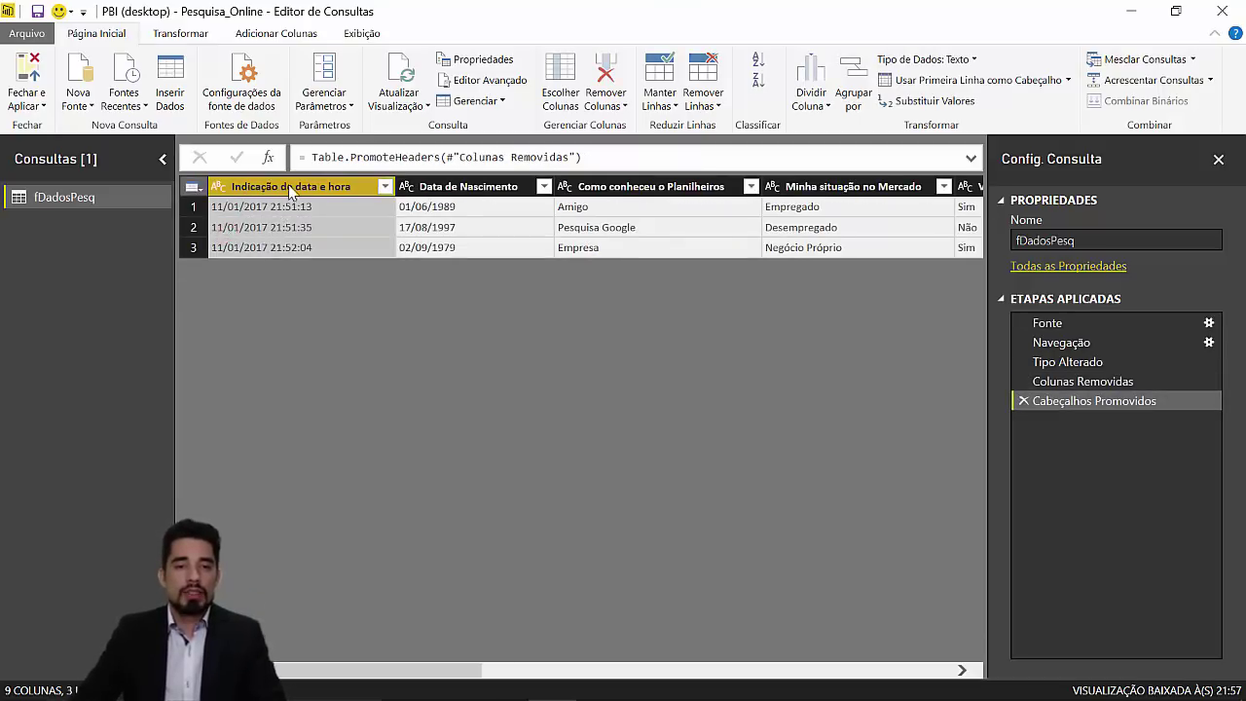
Type Indicação de data e hora as date/time and Data de Nascimento as date
click(218, 188)
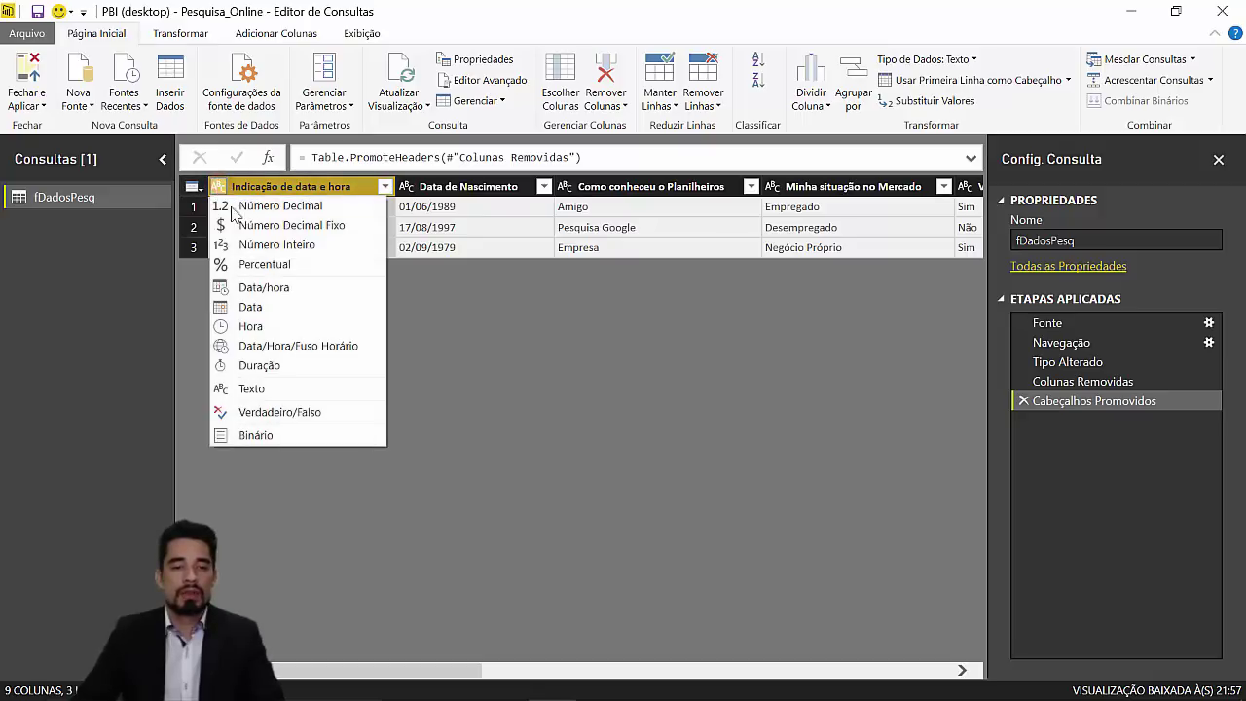
click(259, 288)
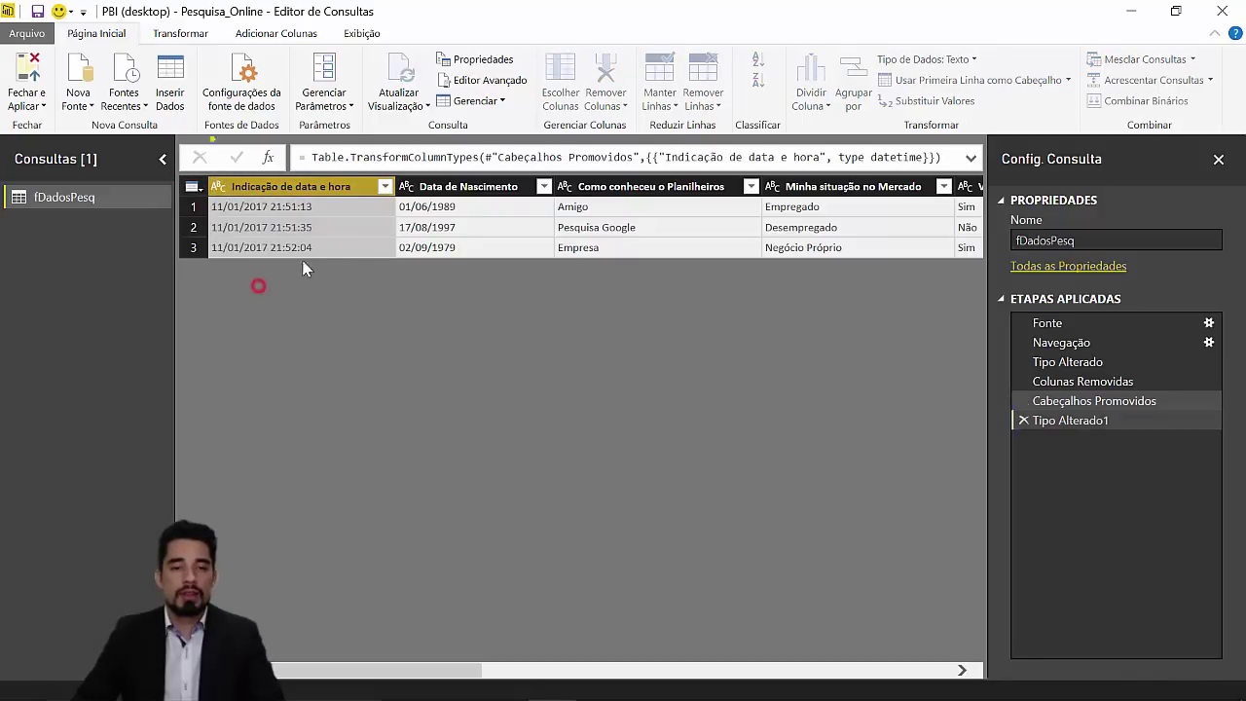
click(407, 186)
click(431, 311)
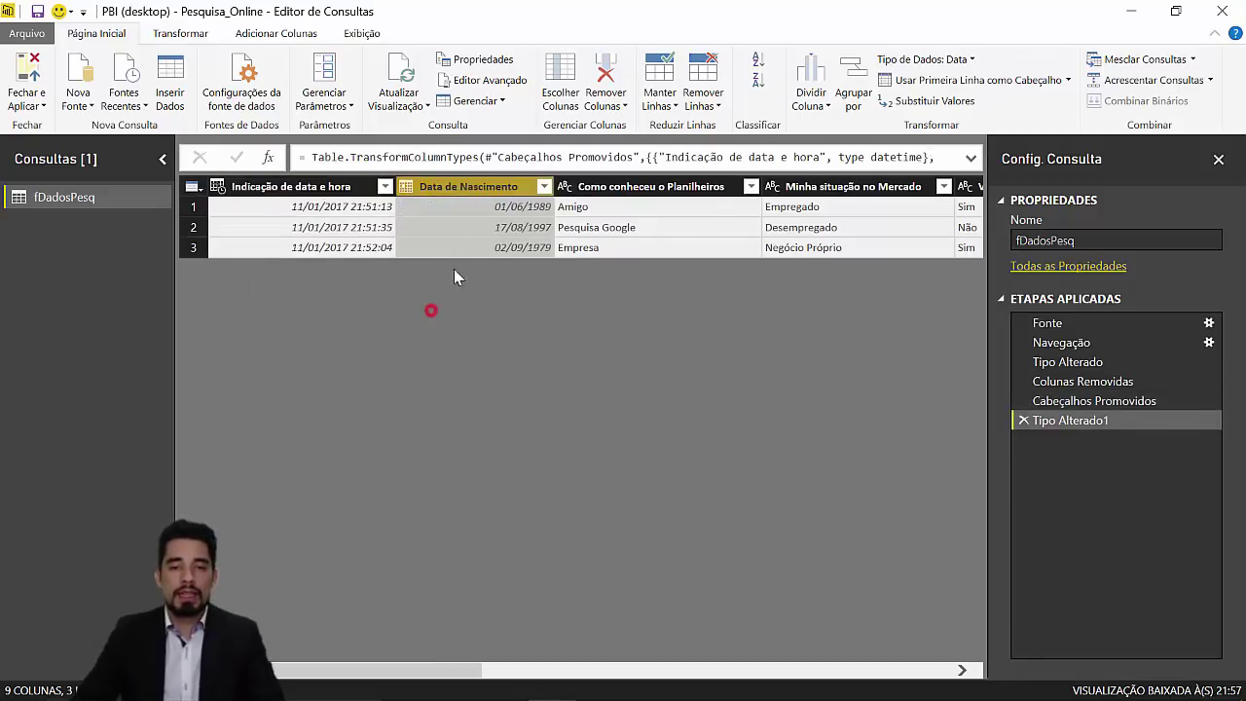
click(594, 186)
key(End)
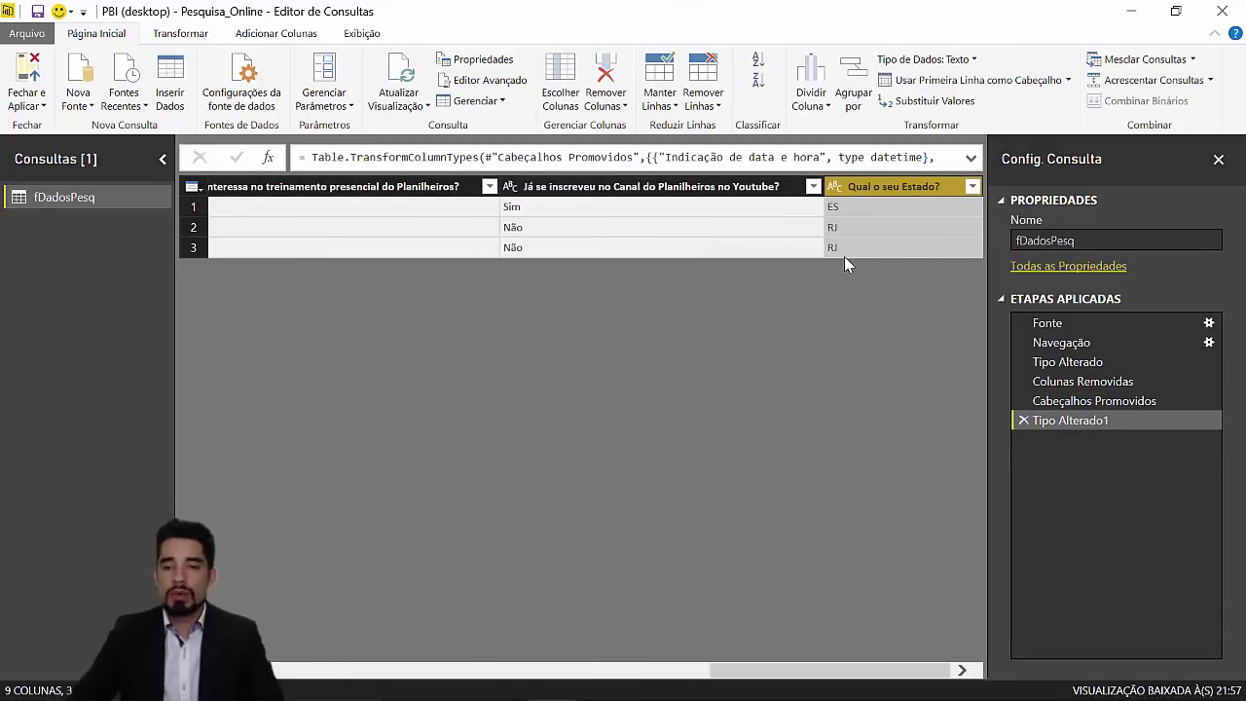
click(259, 33)
Add custom column Localizacao = [Qual o seu Estado?] & ", BR"
click(39, 80)
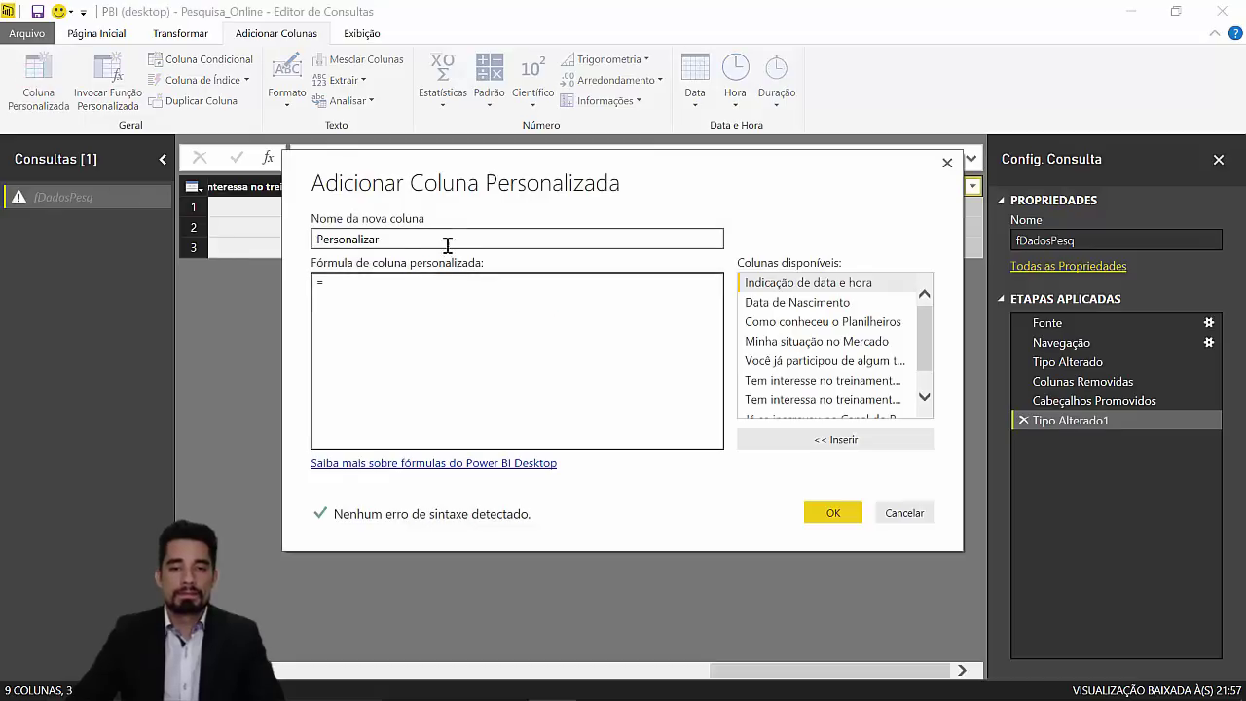
double_click(438, 243)
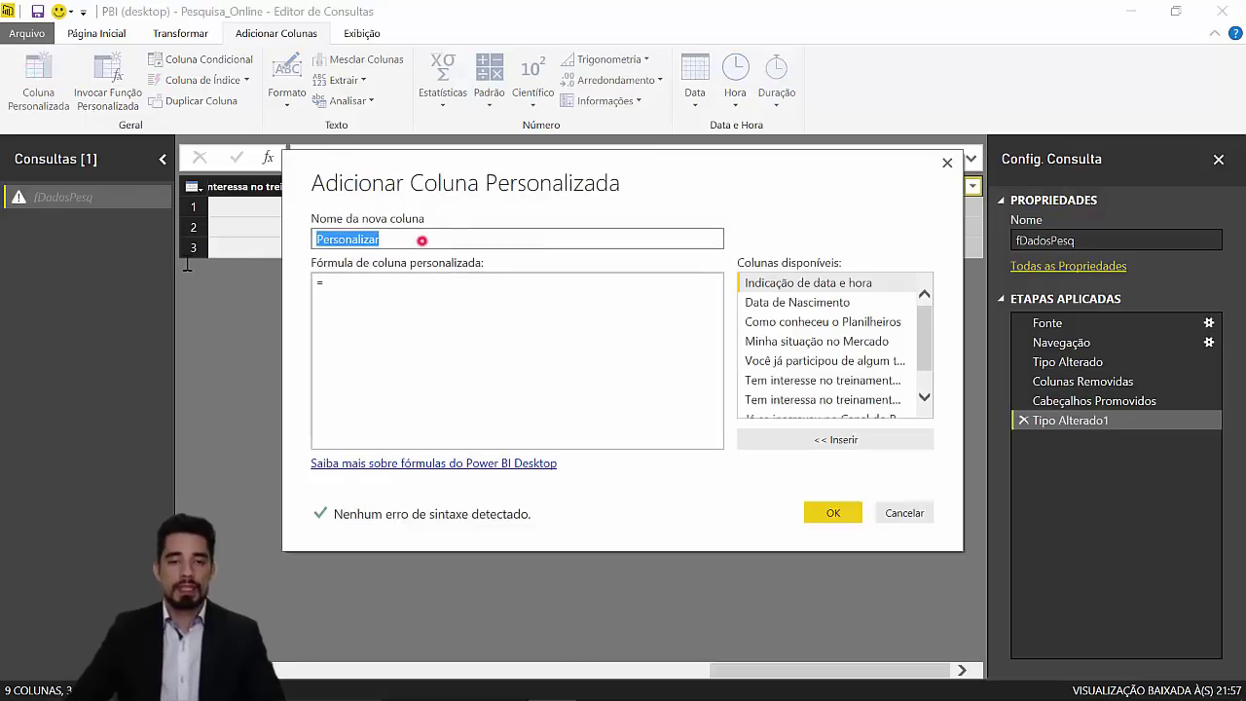
text(Localizacao)
key(Tab)
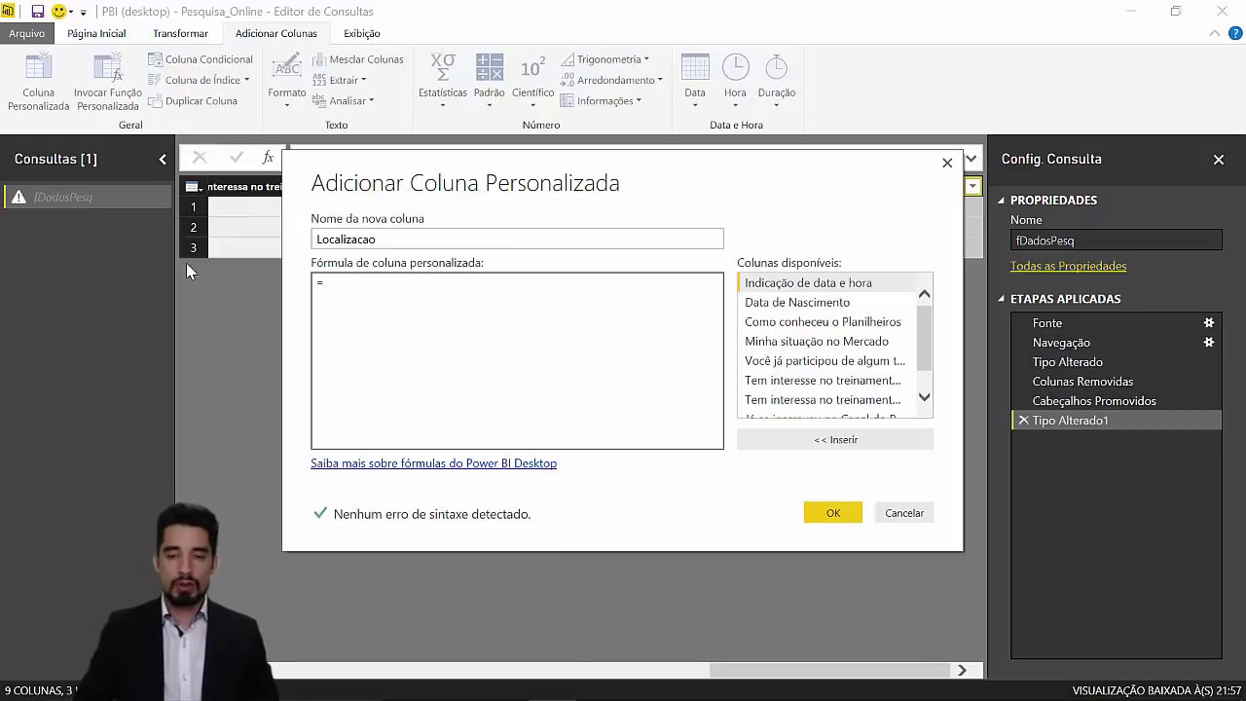
scroll(834, 396, down, 1)
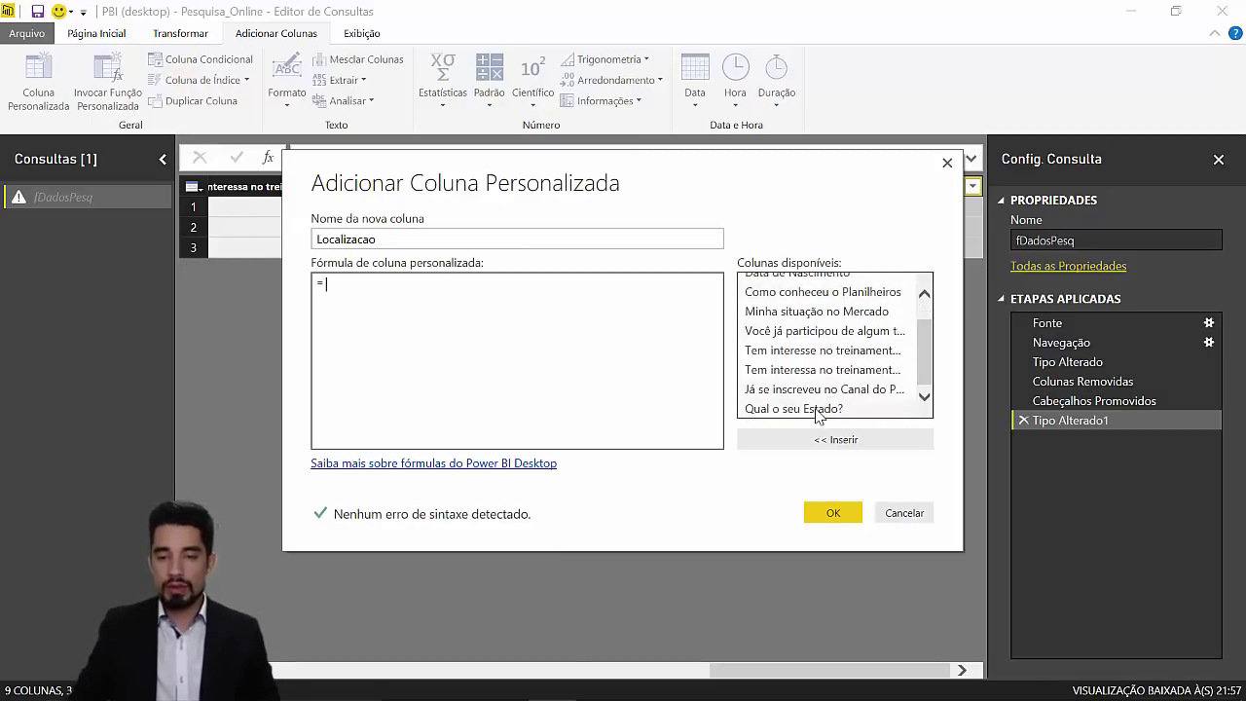
double_click(816, 408)
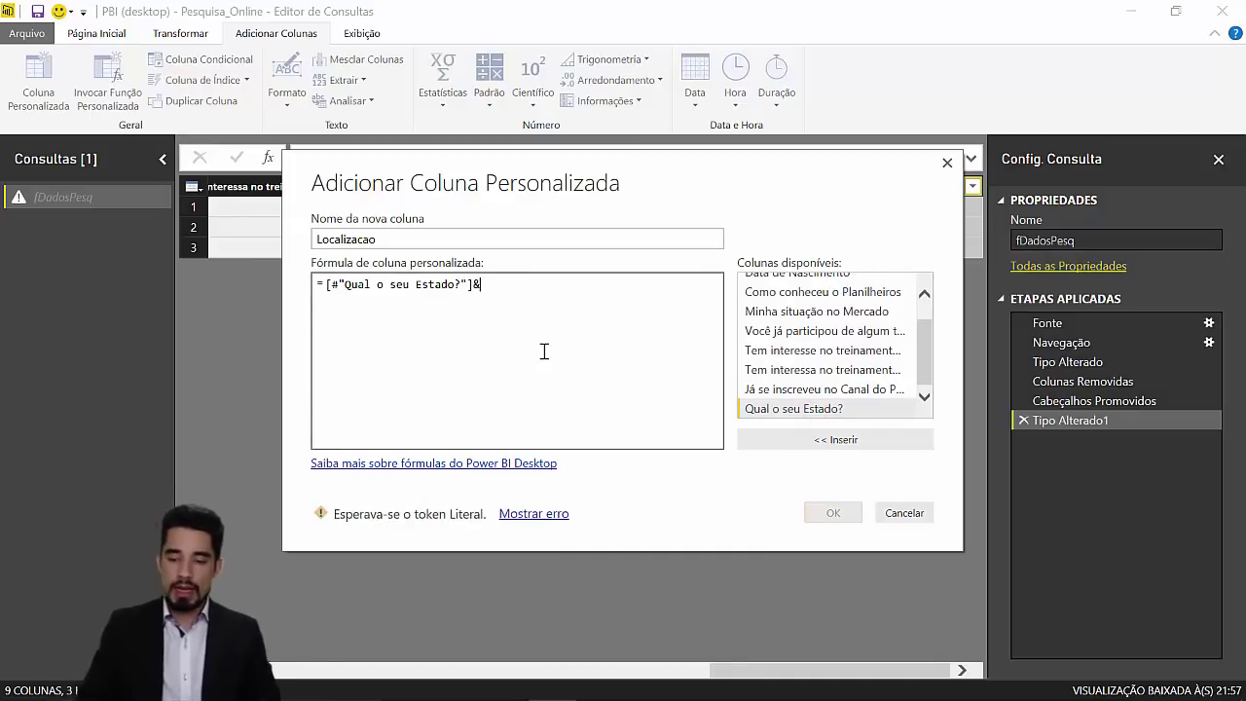
text(",)
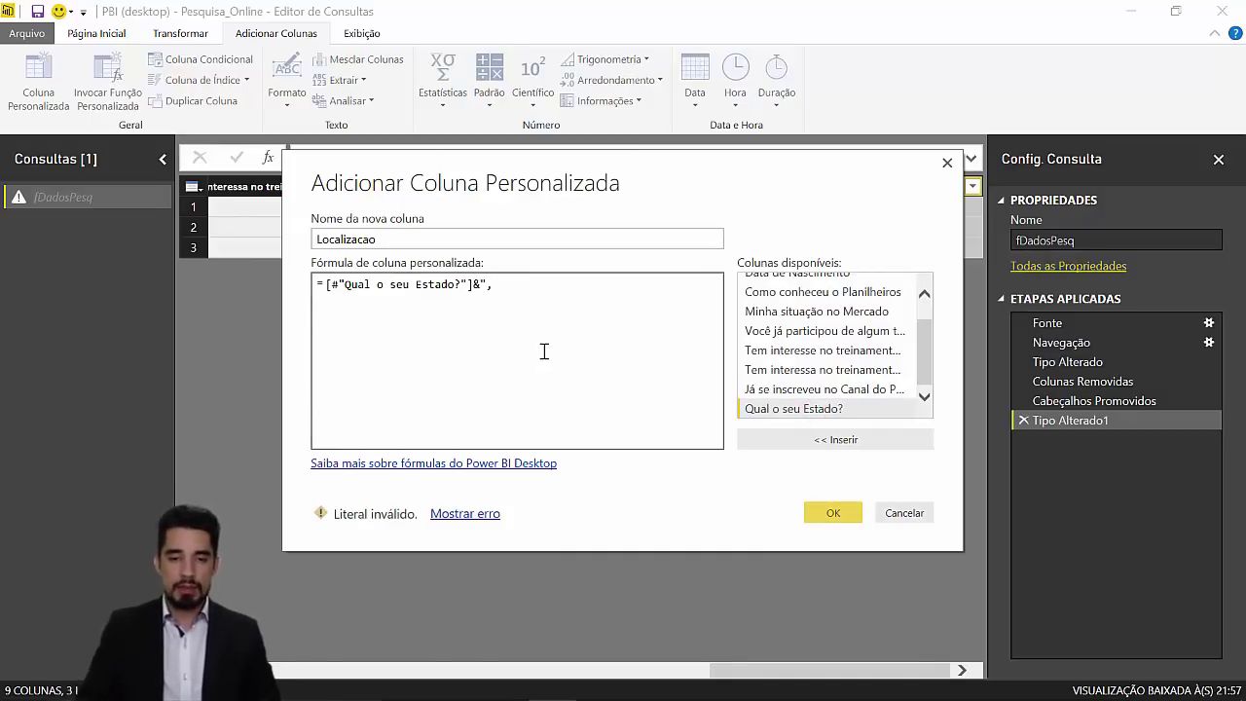
text( BR)
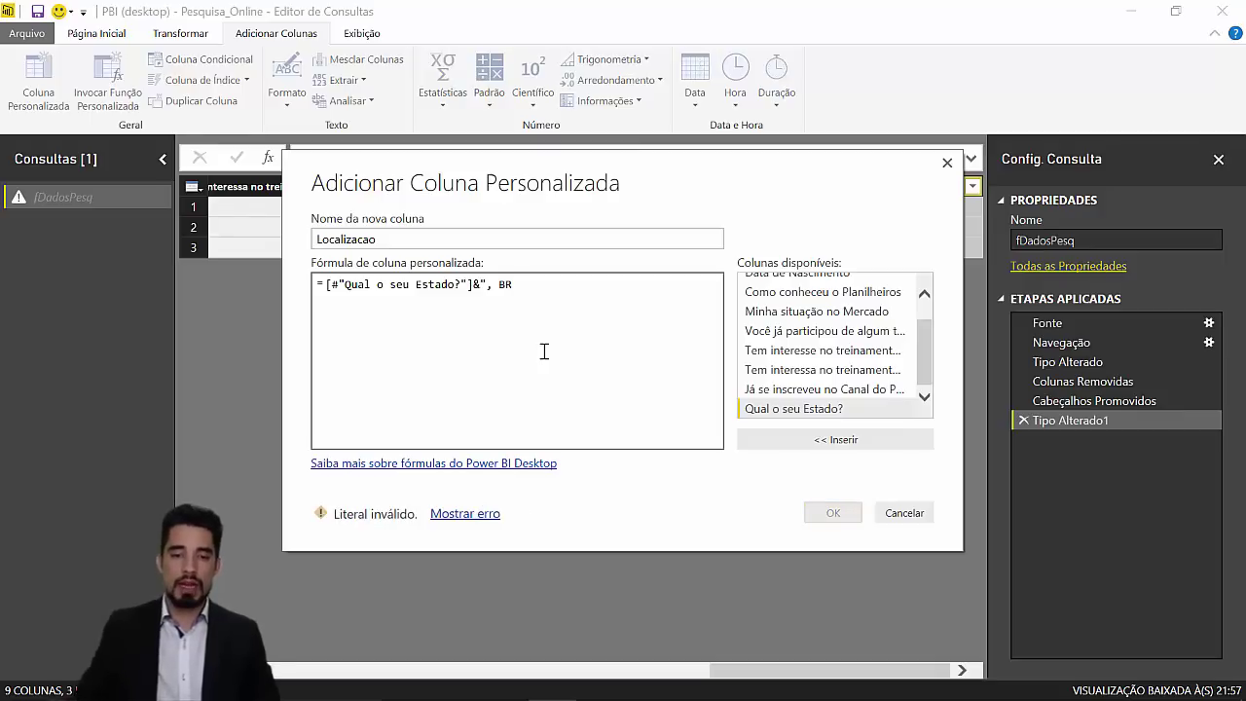
text(")
click(832, 510)
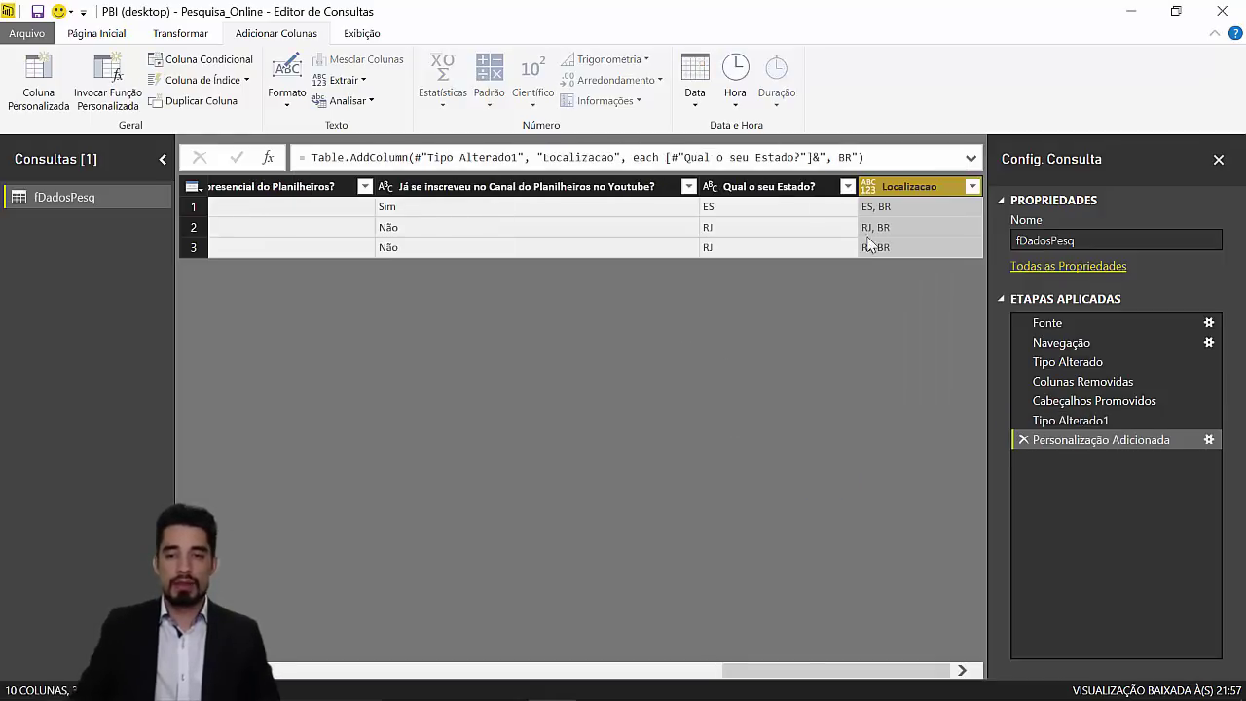
Set Localizacao's type to Texto and apply the query changes with Fechar e Aplicar
click(869, 188)
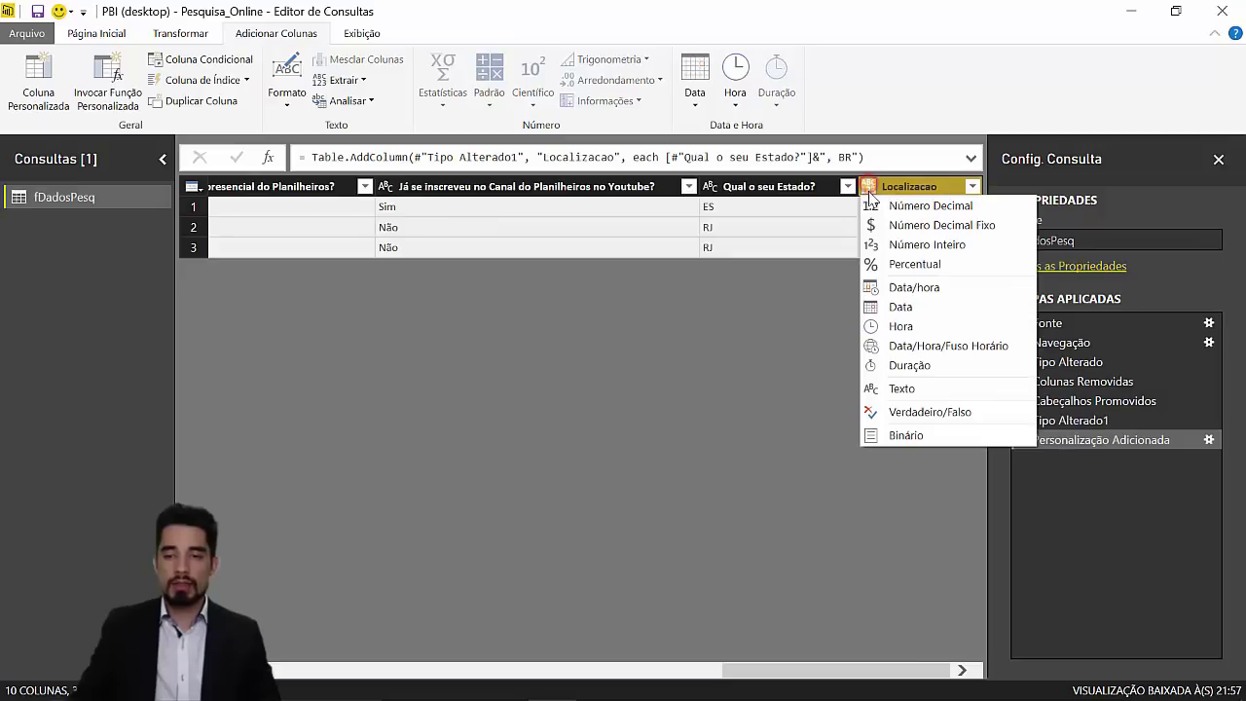
click(907, 381)
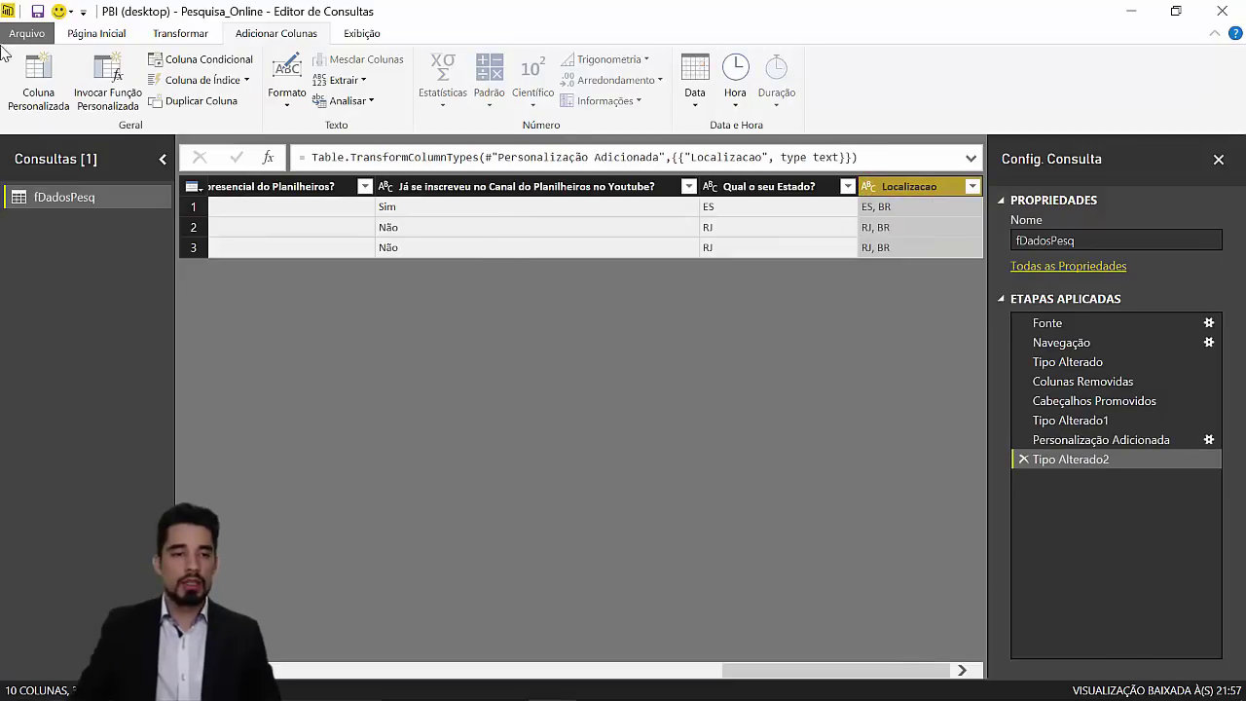
click(94, 33)
click(39, 107)
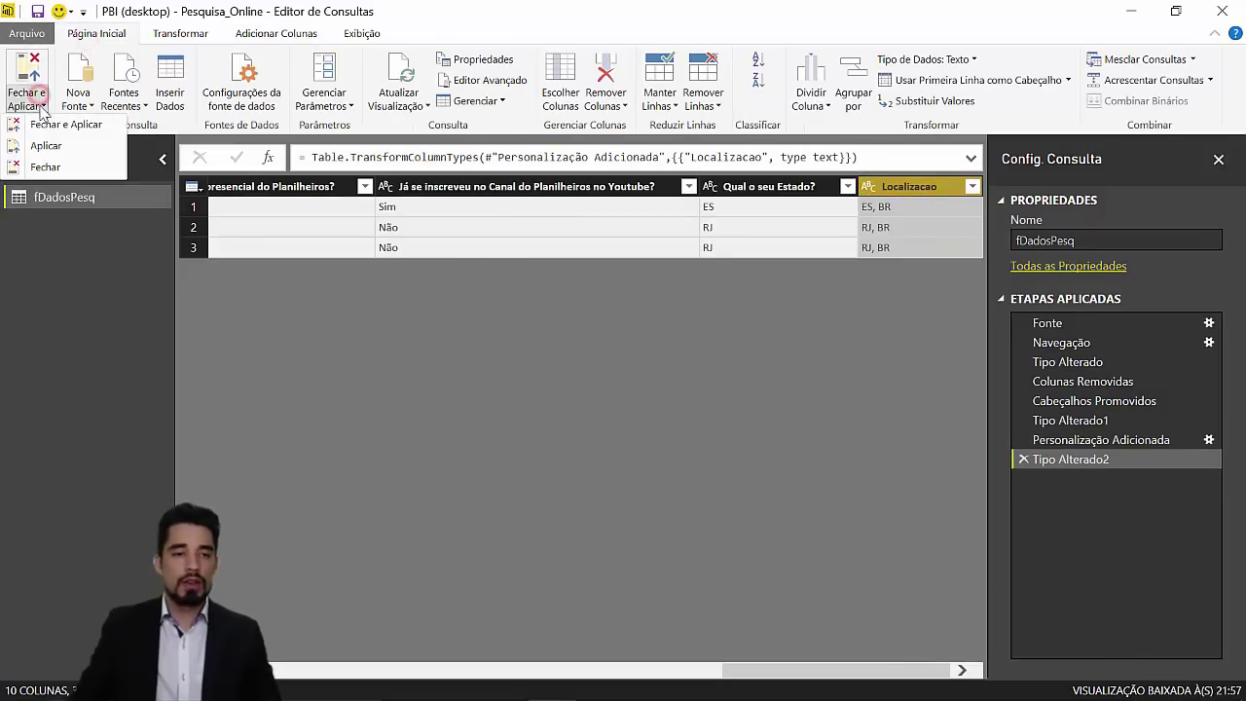
click(50, 124)
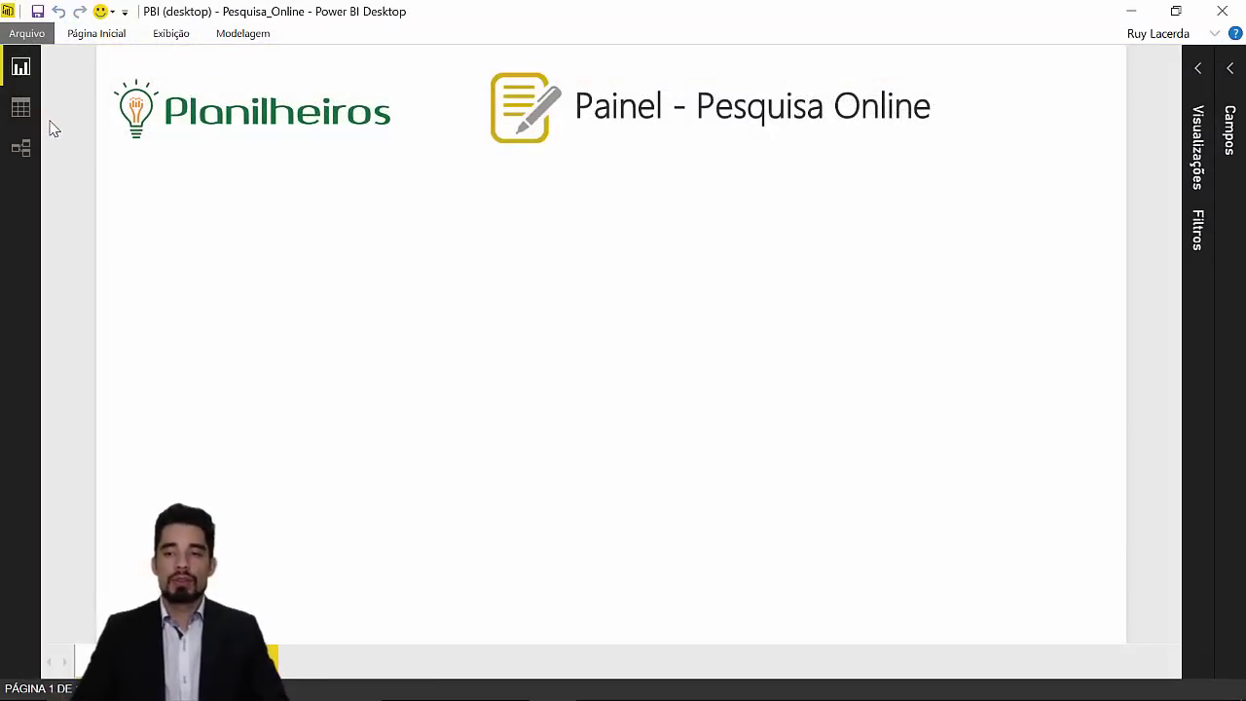
Create the measure .N Respondentes = COUNTROWS(fDadosPesq) in the fDadosPesq table
click(1228, 70)
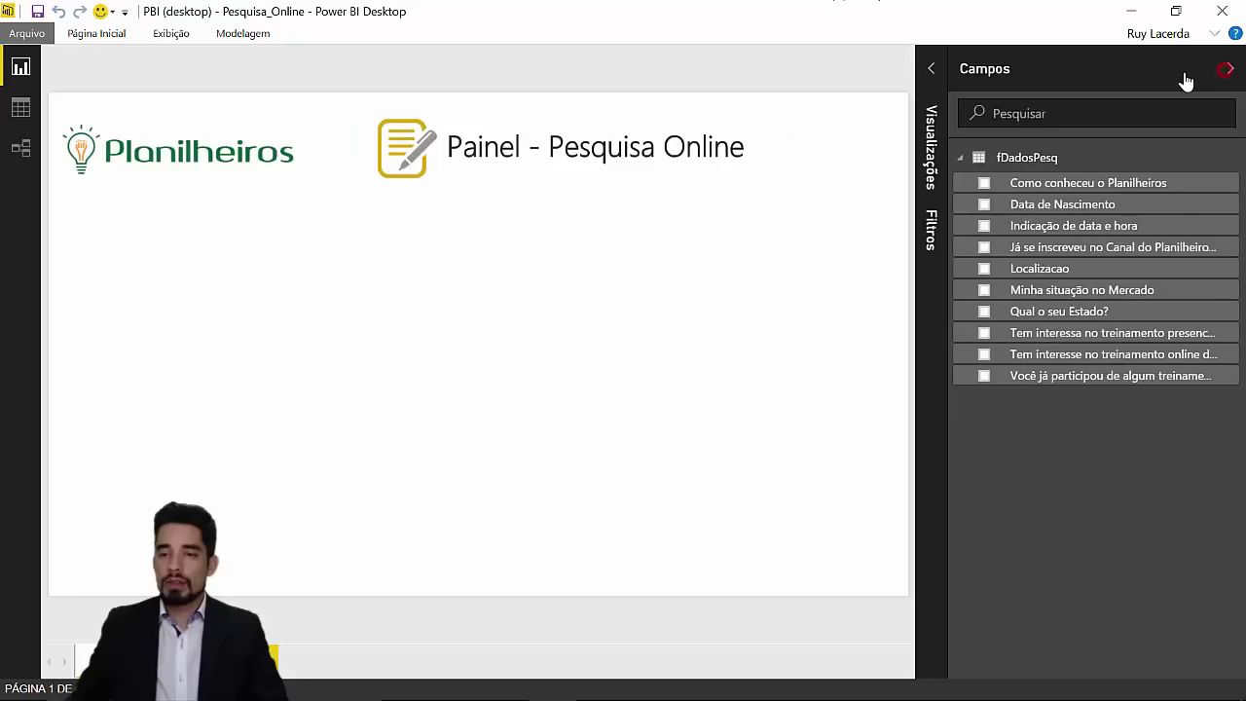
click(931, 70)
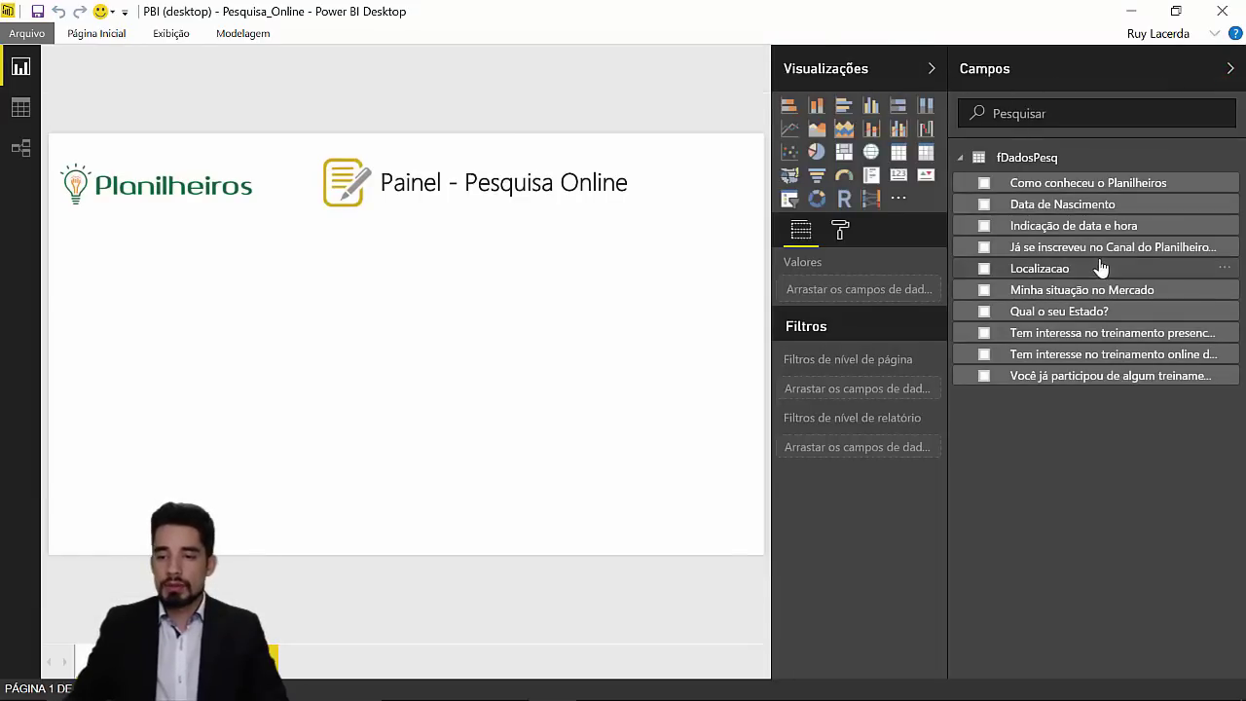
right_click(1042, 159)
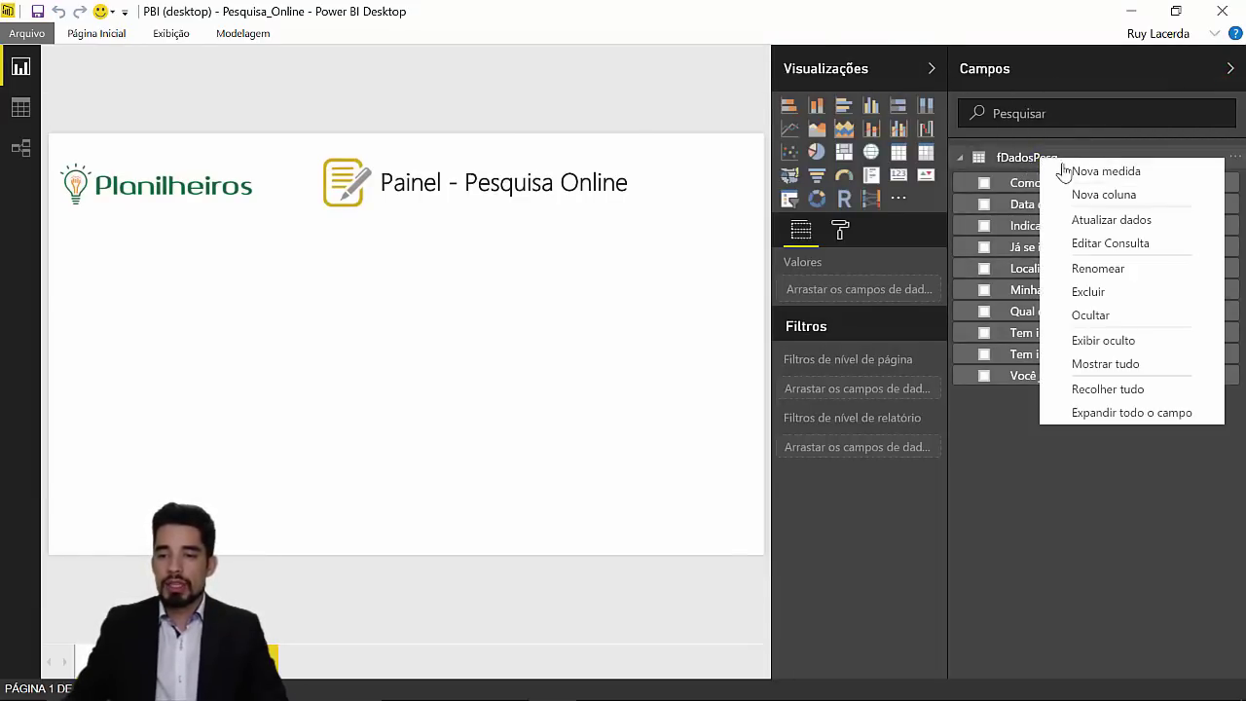
click(1065, 172)
text(.N Respondentes =)
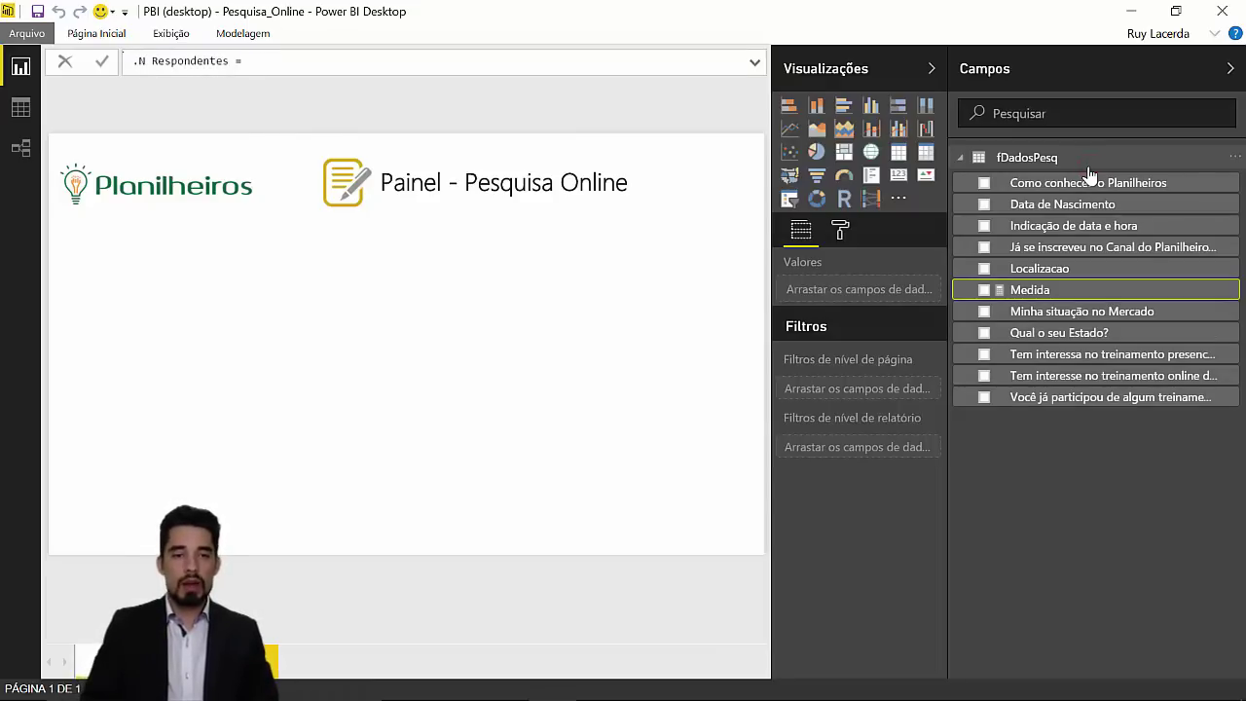
text(Count)
key(Down)
key(Down)
key(Down)
key(Down)
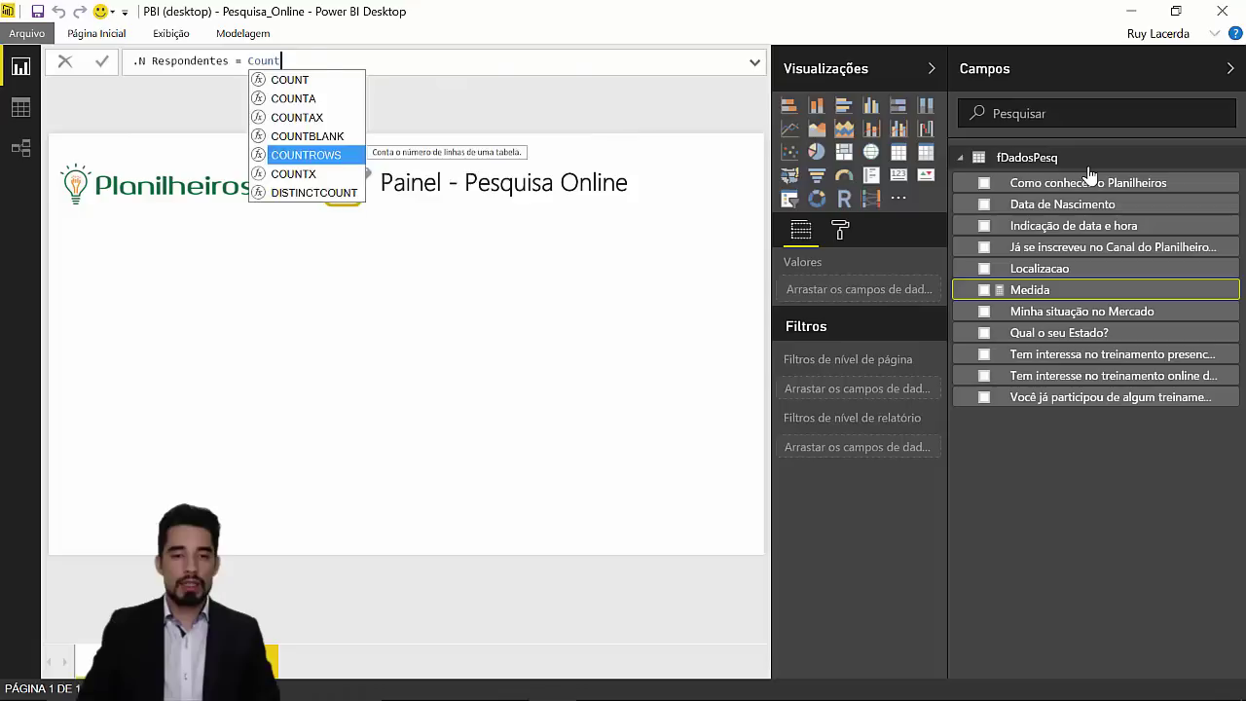
key(Tab)
text(f)
key(Tab)
text())
key(Return)
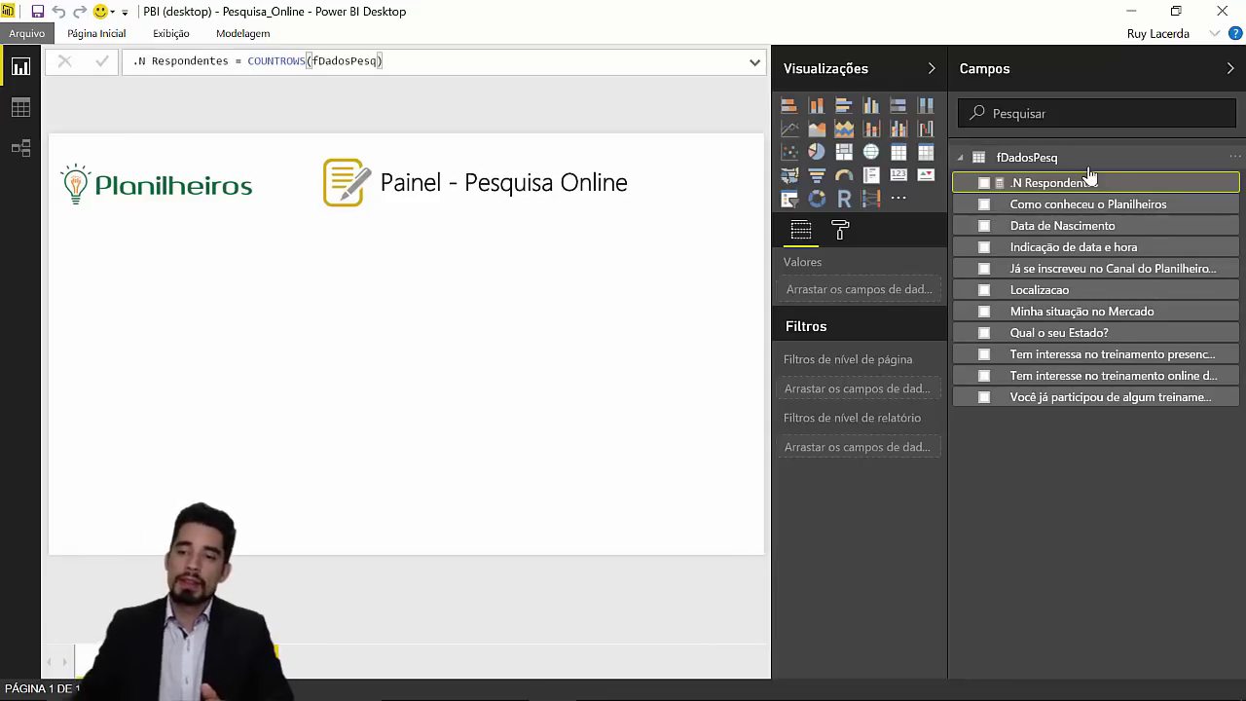
Show .N Respondentes as a small card placed to the right of the report title
drag(1056, 190, 291, 291)
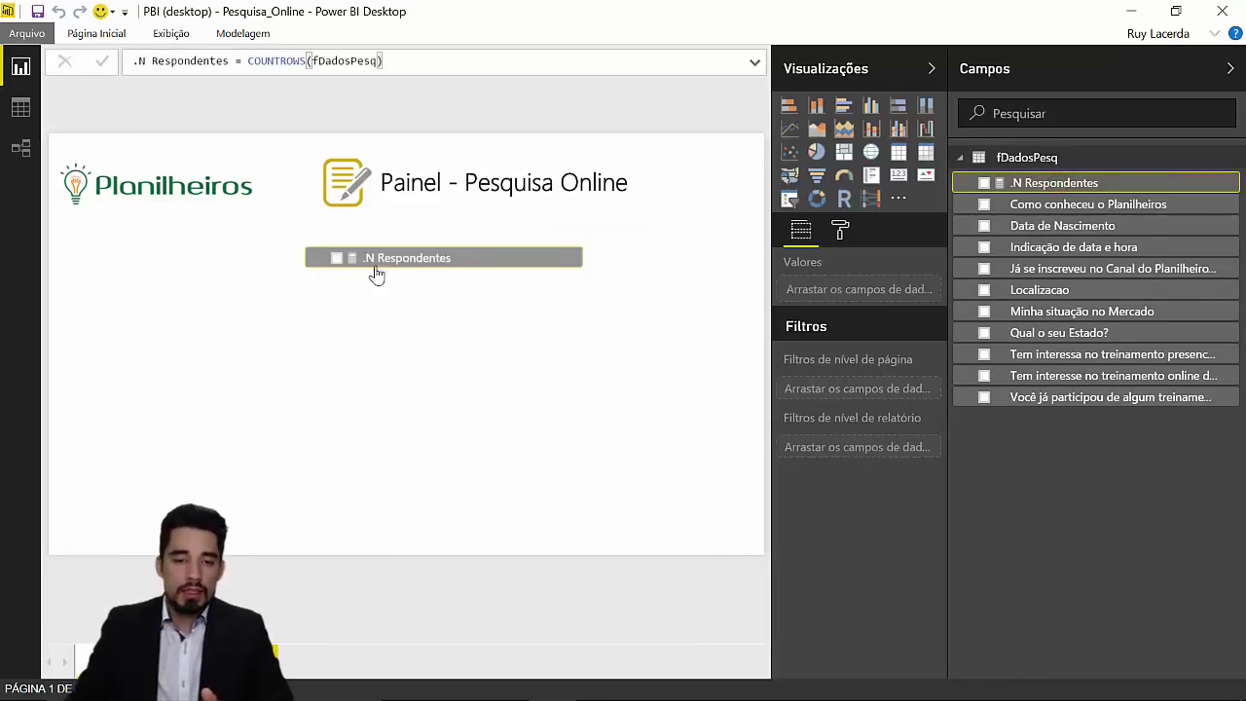
drag(269, 203, 535, 290)
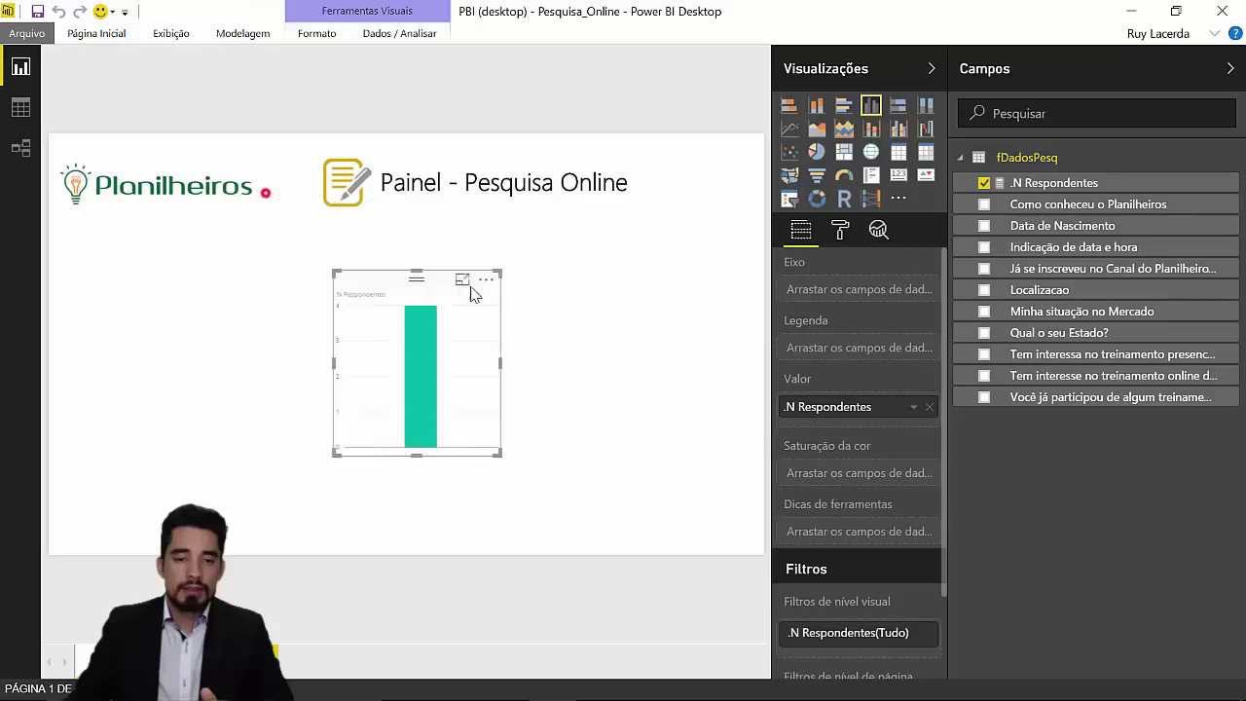
click(898, 178)
drag(474, 450, 542, 340)
mouse_move(573, 275)
mouse_down()
mouse_move(684, 225)
mouse_move(718, 140)
mouse_up()
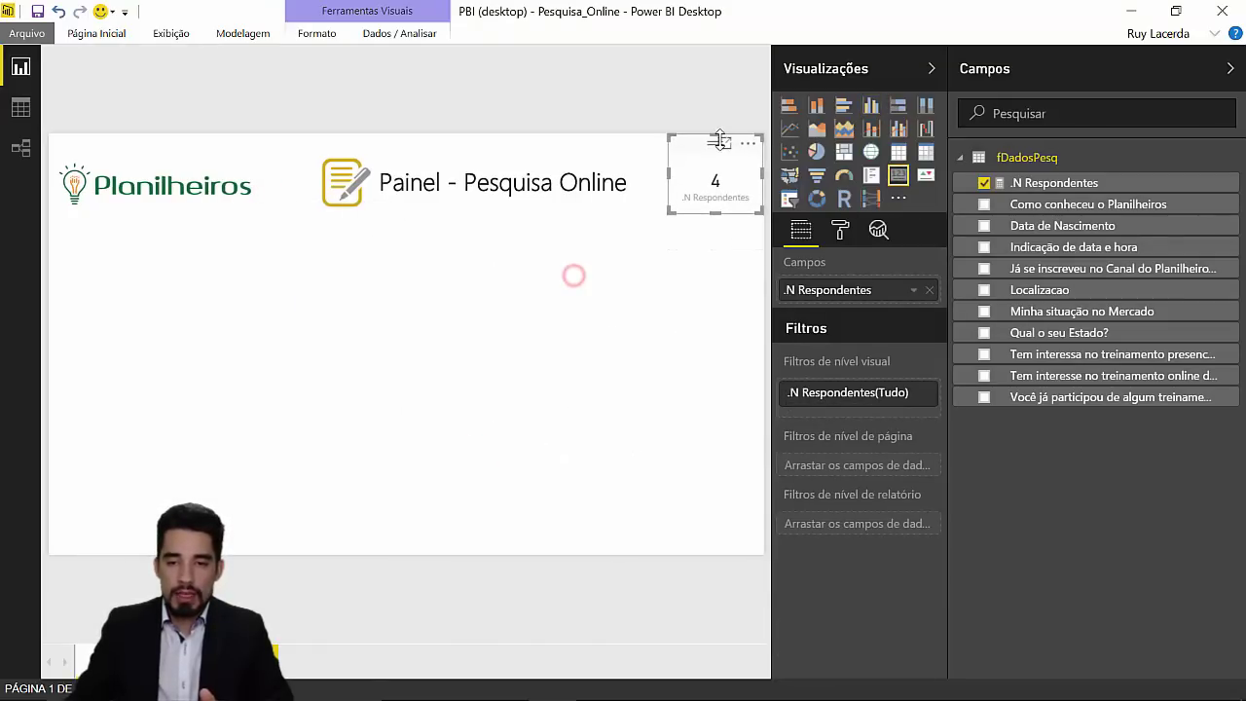
click(431, 311)
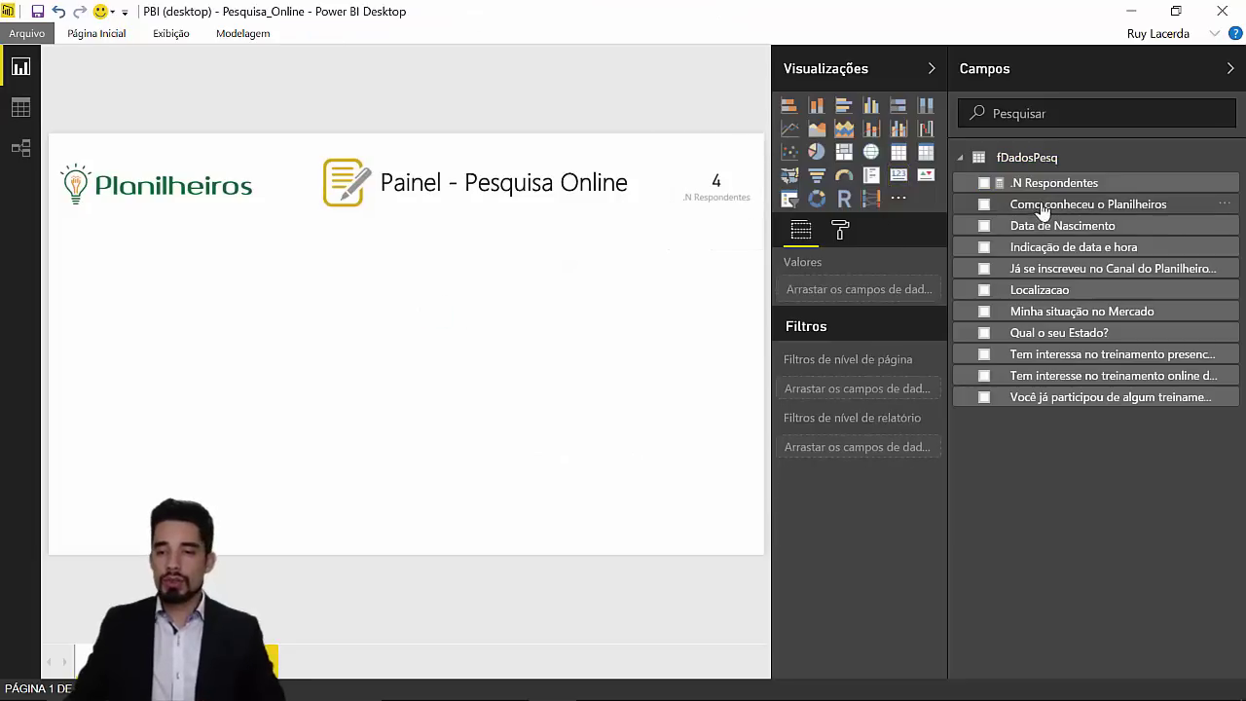
Set Localizacao's data category to Estado ou Província
click(1064, 292)
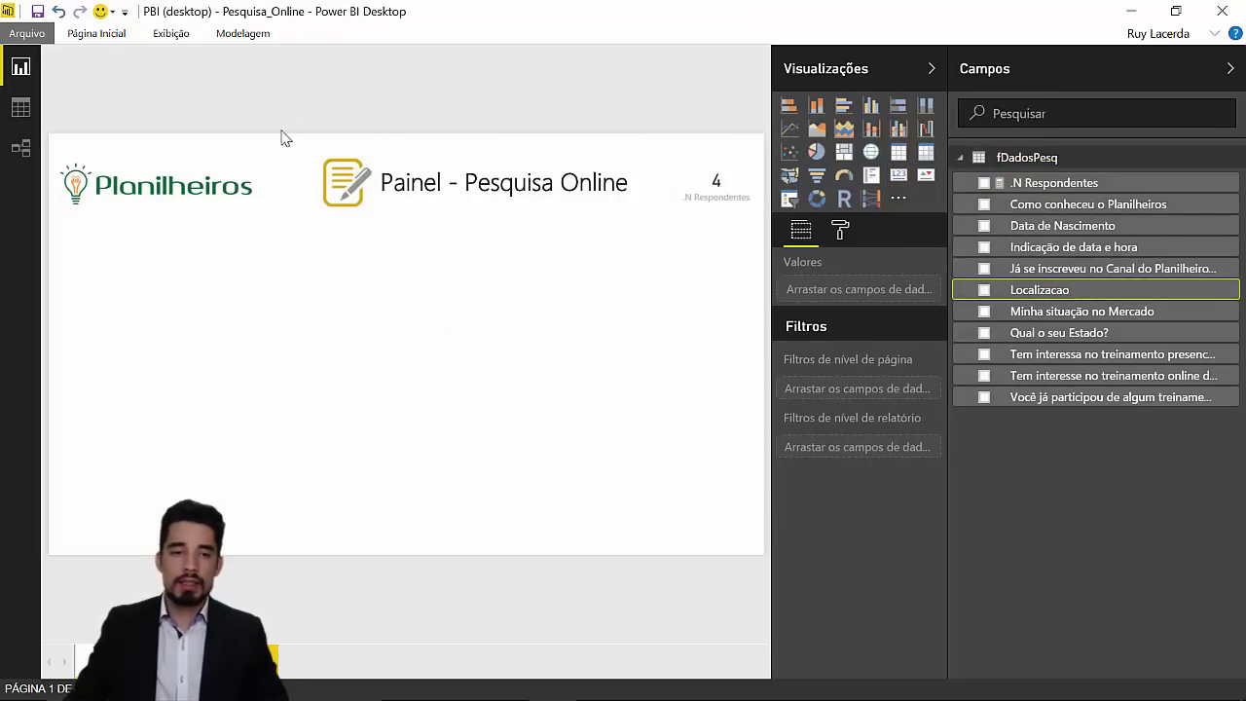
click(231, 35)
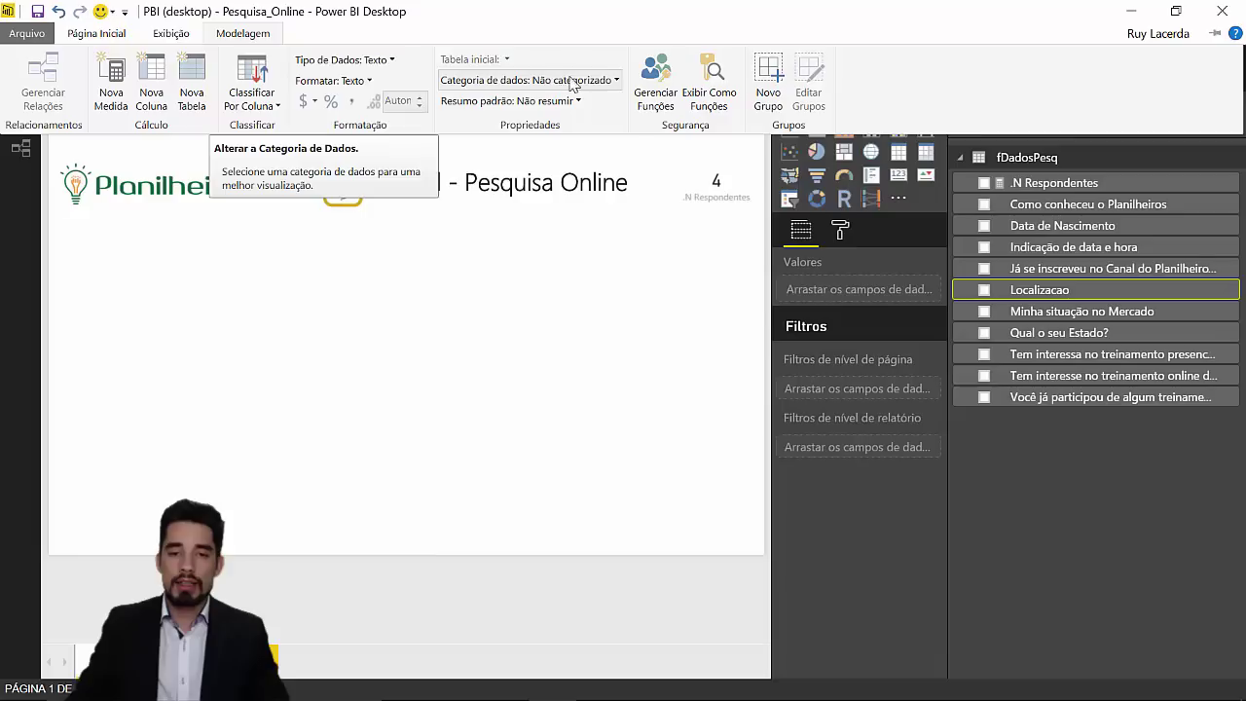
click(572, 81)
click(513, 319)
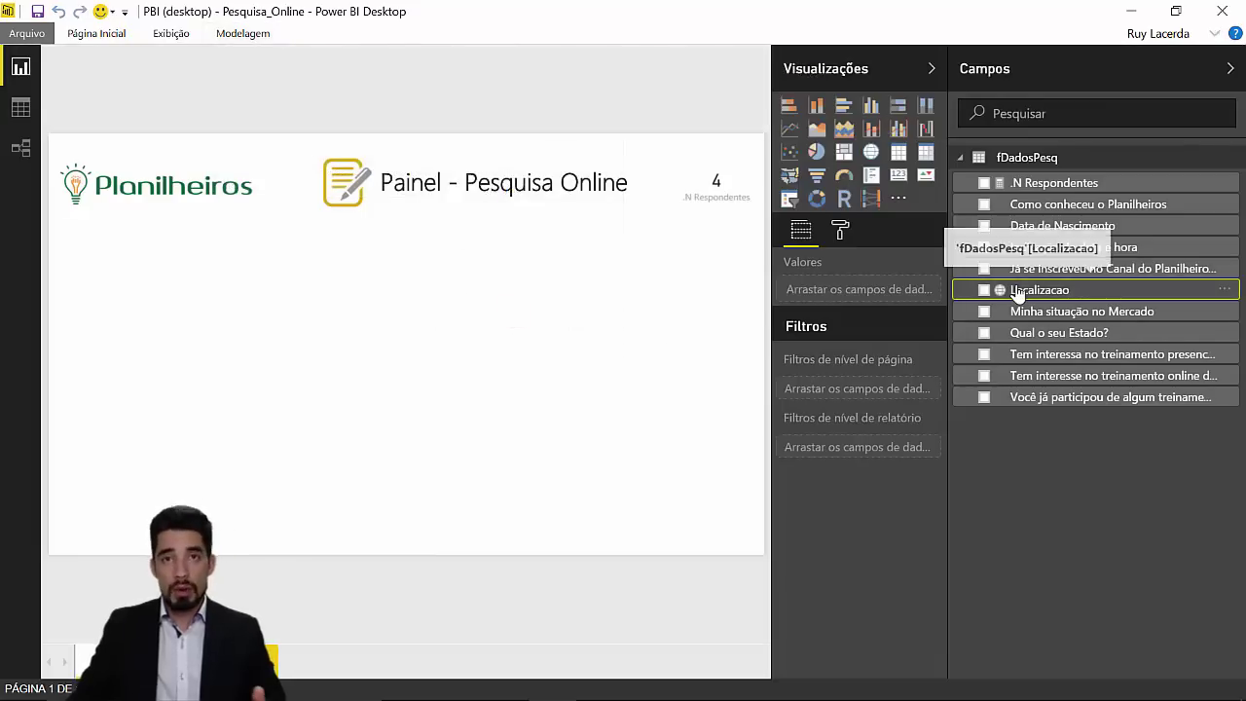
Add a map of Localizacao filling the page's right half, with bubbles sized by .N Respondentes
drag(1058, 295, 250, 345)
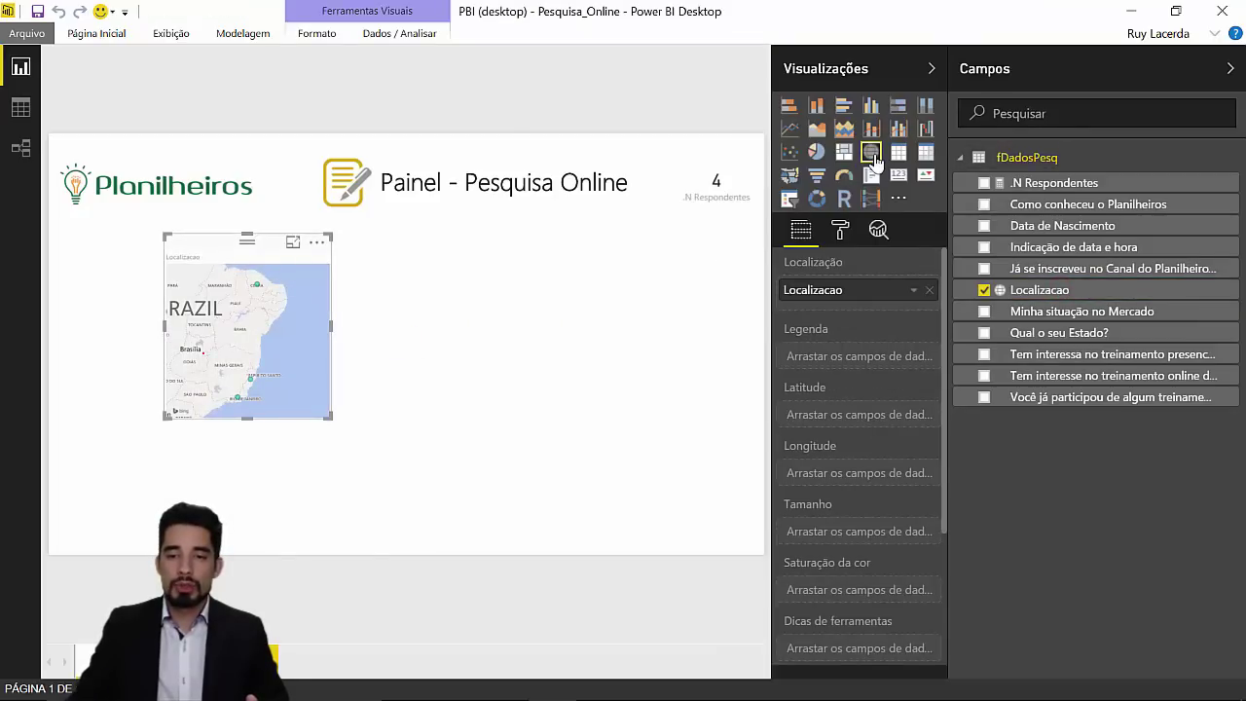
mouse_move(236, 239)
mouse_down()
mouse_move(580, 314)
mouse_move(697, 253)
mouse_up()
mouse_move(595, 435)
mouse_down()
mouse_move(470, 590)
mouse_move(492, 594)
mouse_up()
click(492, 584)
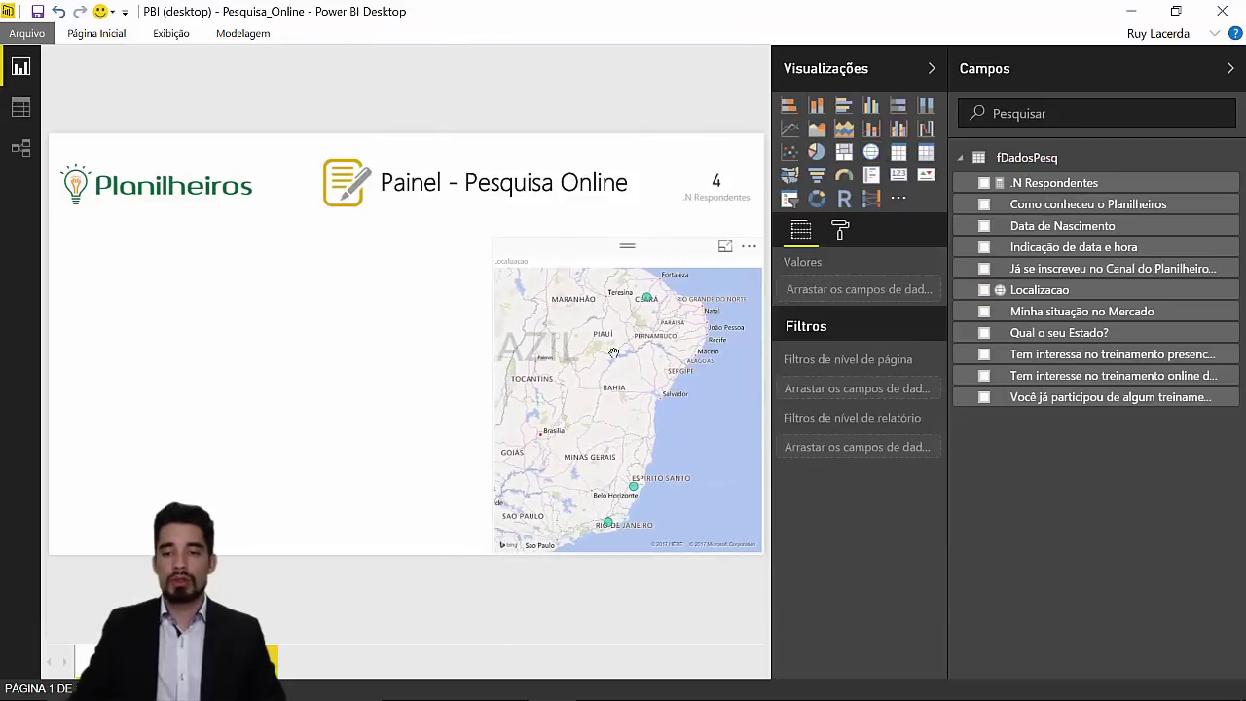
drag(1049, 183, 618, 378)
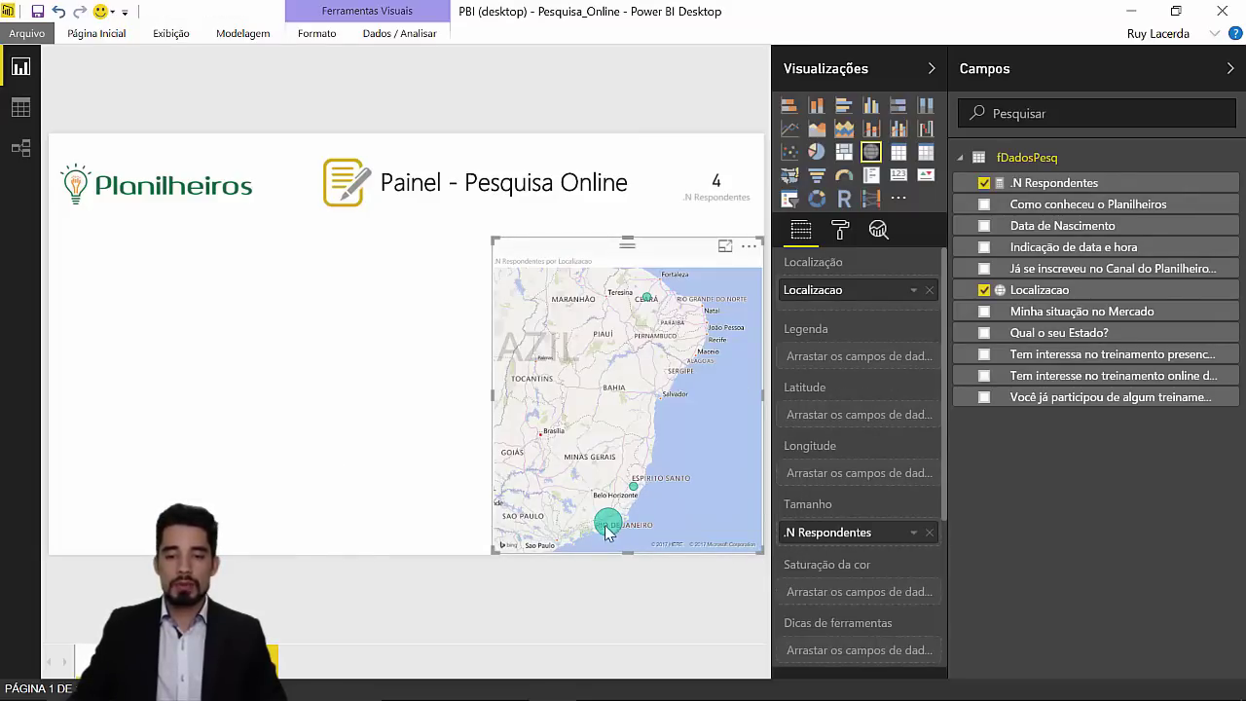
Build a donut chart of .N Respondentes by Como conheceu o Planilheiros at the bottom left
mouse_move(631, 486)
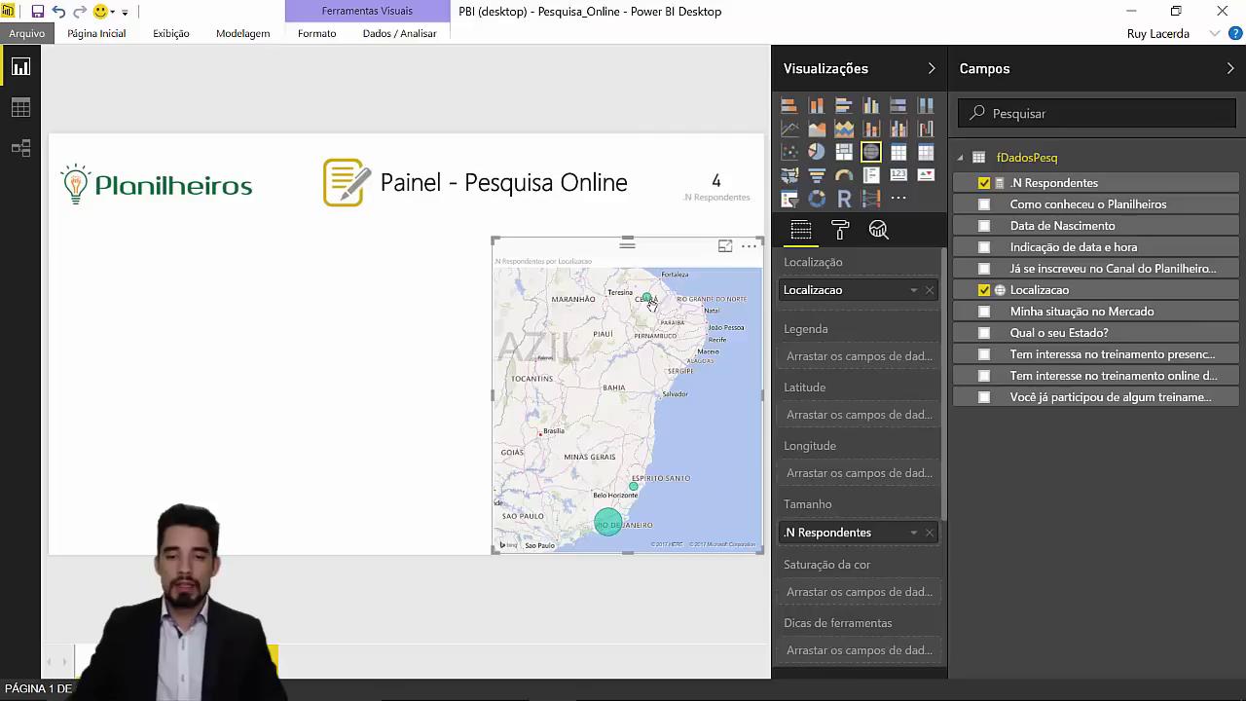
mouse_move(648, 297)
click(345, 349)
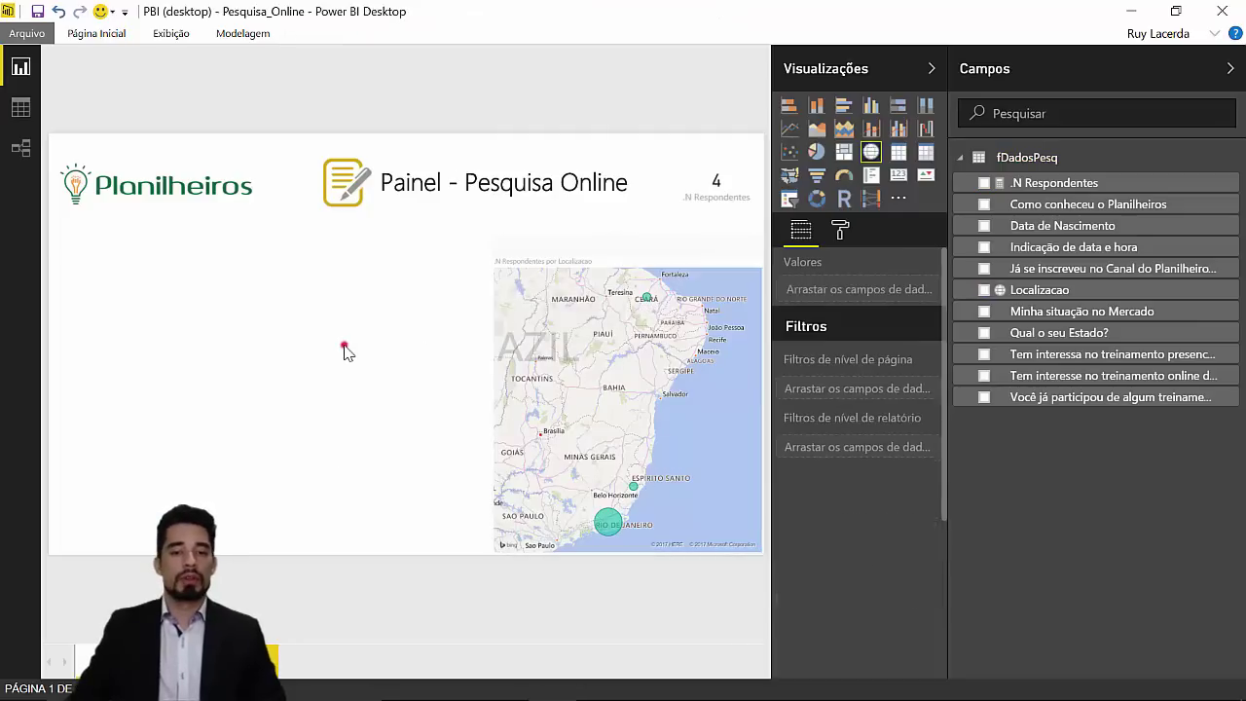
mouse_move(1140, 203)
mouse_down()
mouse_move(317, 319)
mouse_move(263, 314)
mouse_up()
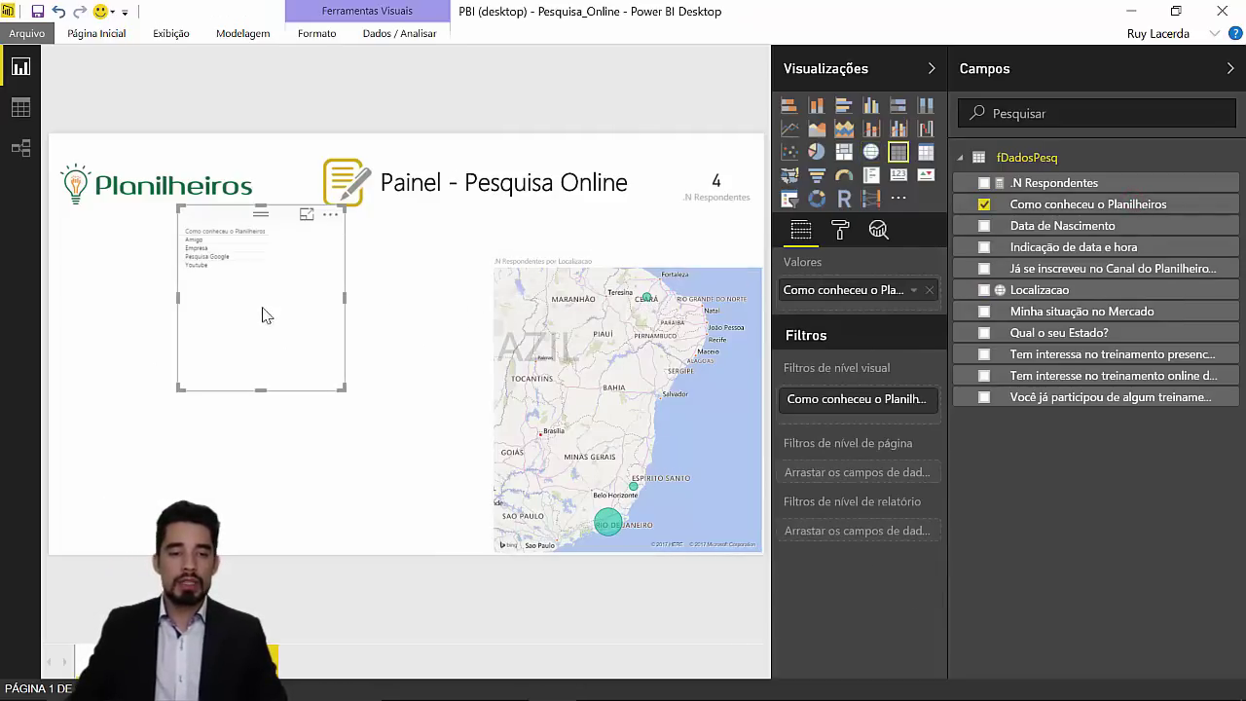
drag(239, 216, 112, 262)
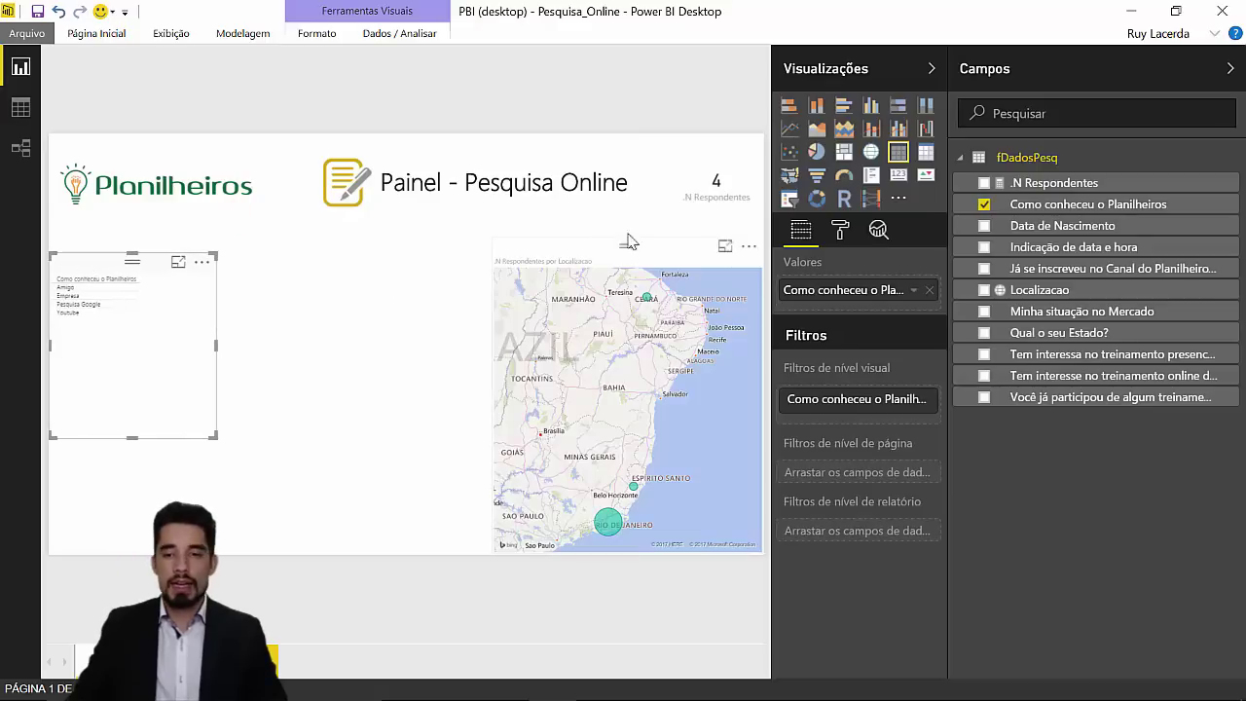
drag(1051, 183, 106, 344)
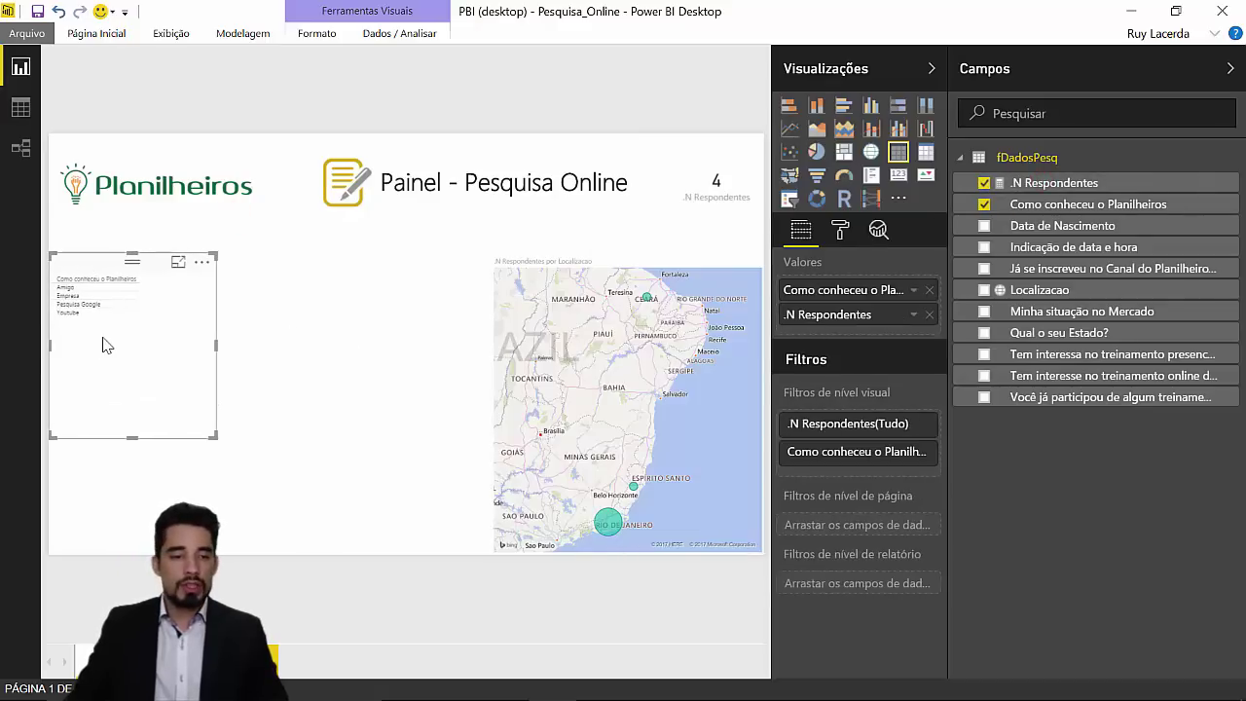
click(816, 200)
drag(214, 438, 210, 404)
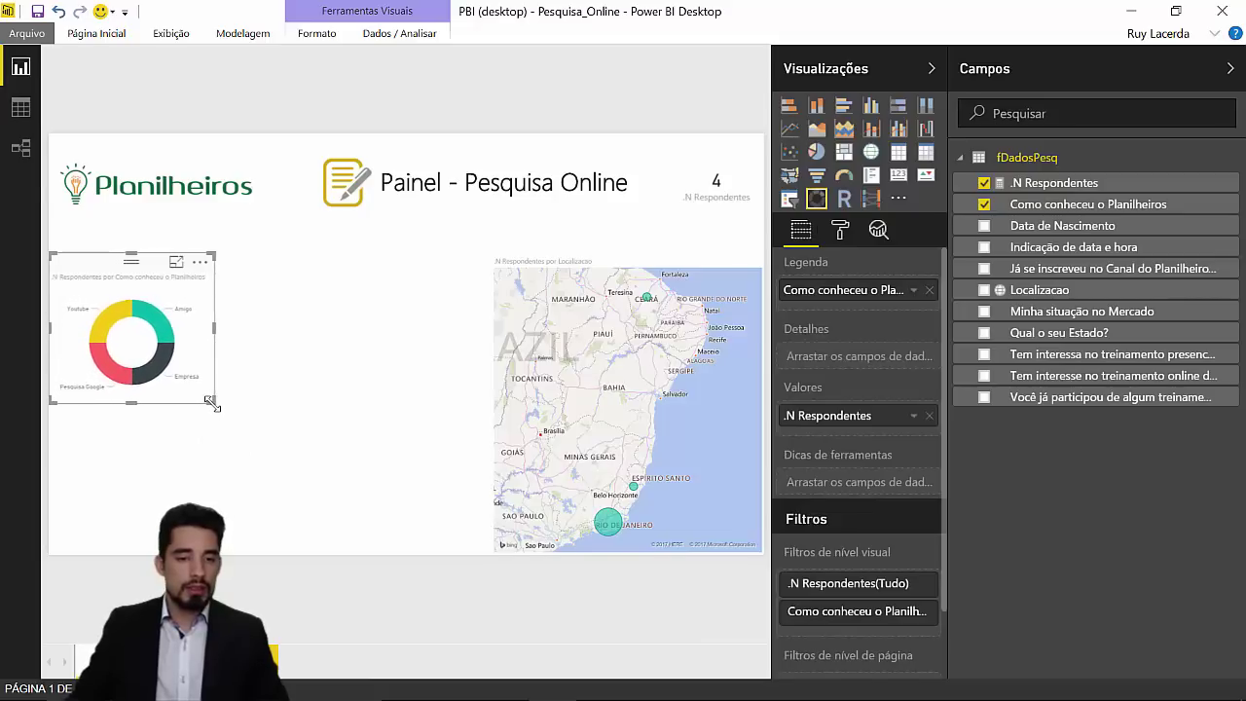
mouse_move(156, 262)
mouse_down()
mouse_move(156, 414)
mouse_move(244, 402)
mouse_up()
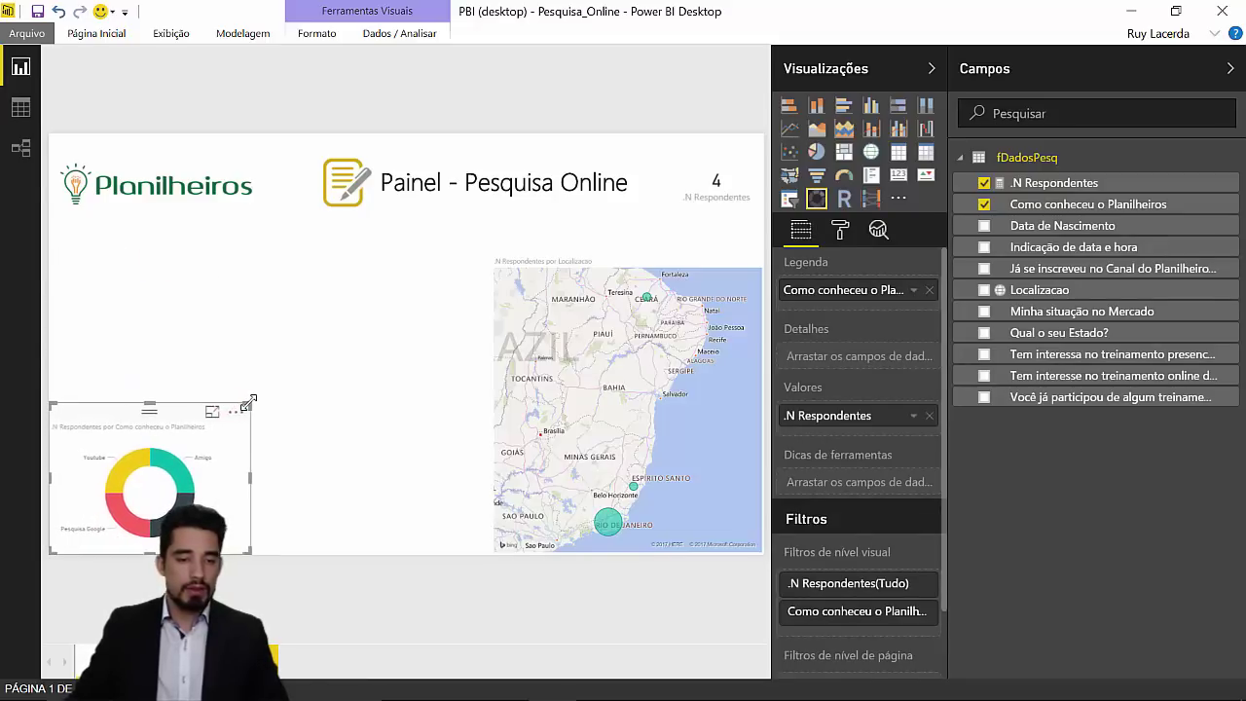
Set the donut's data labels to Both at size 12, then place a copy to its right
click(840, 230)
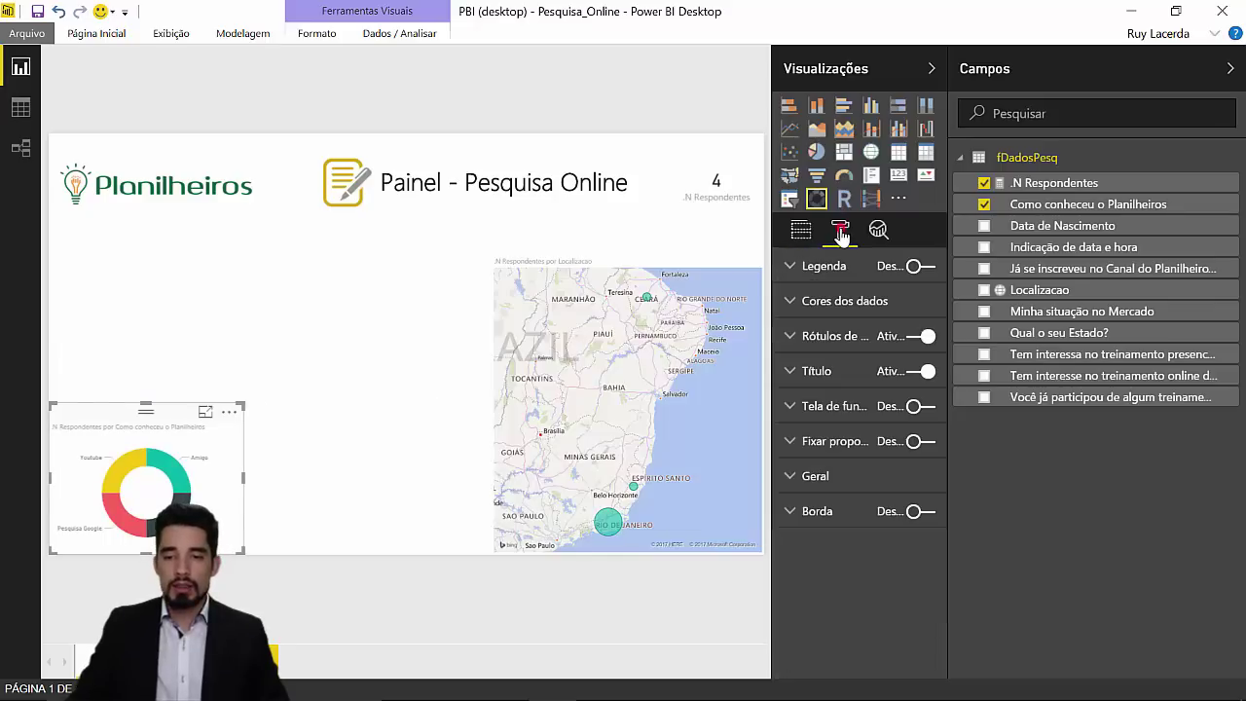
click(845, 337)
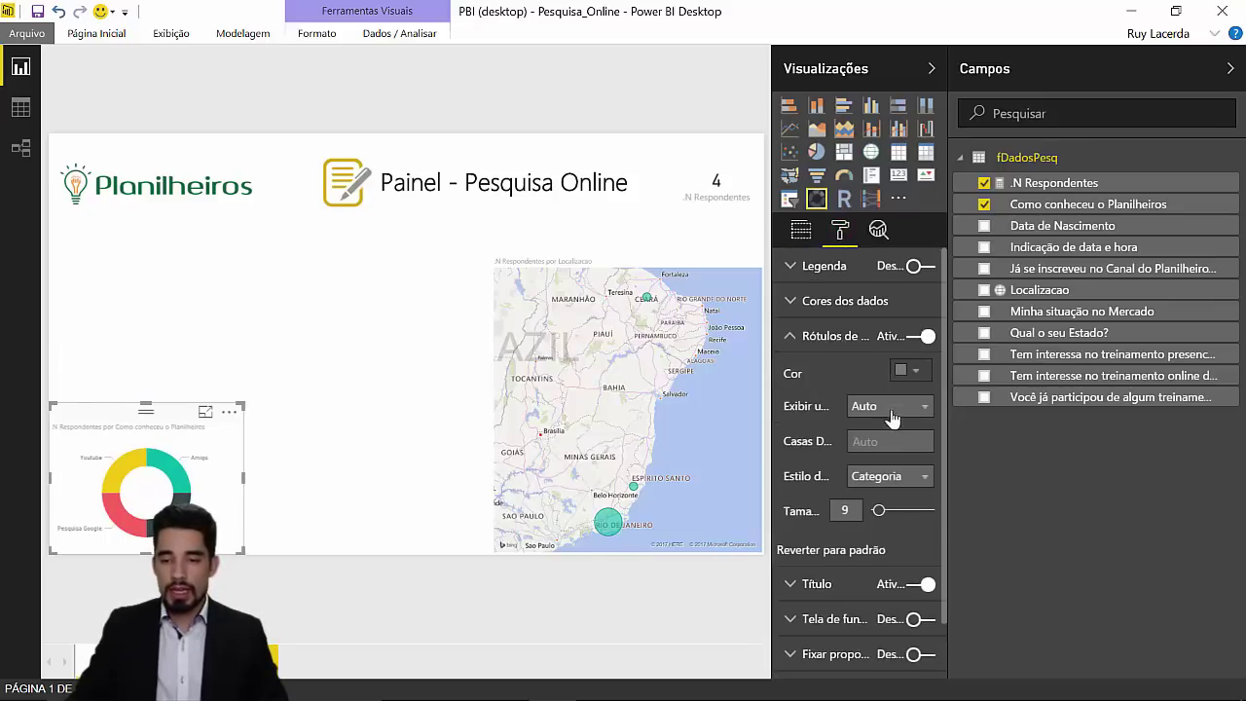
click(886, 477)
click(876, 540)
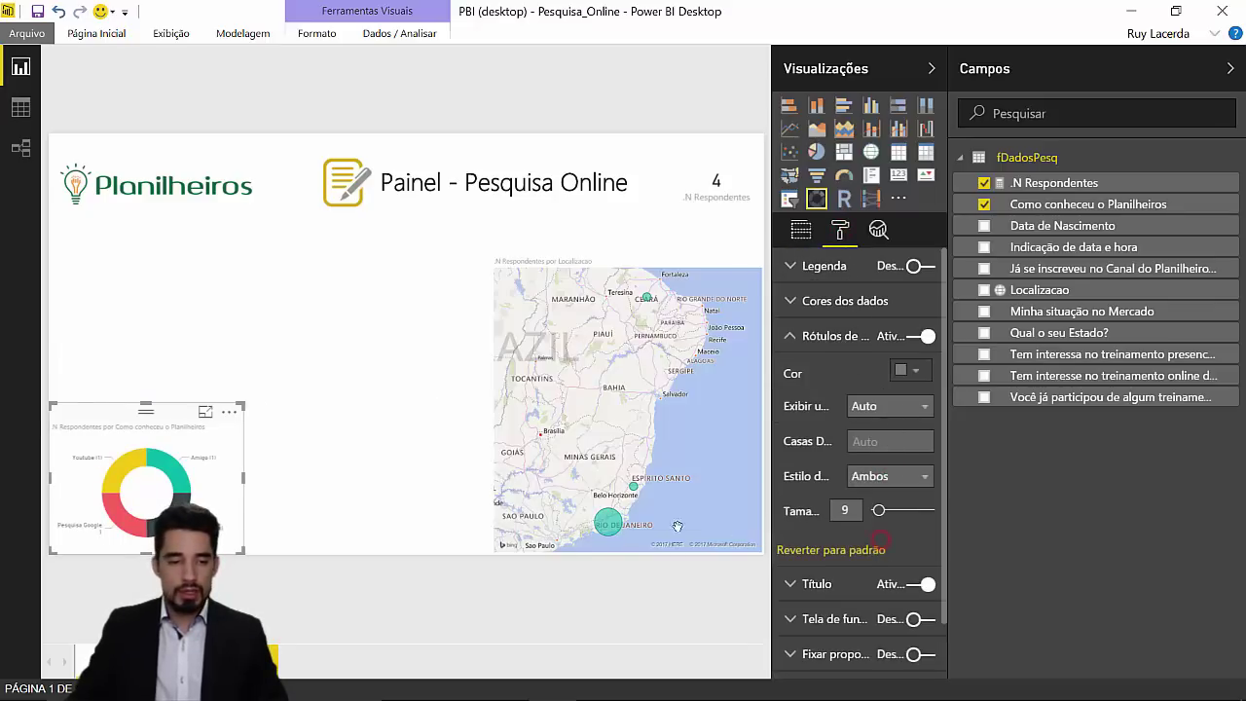
drag(879, 514, 884, 517)
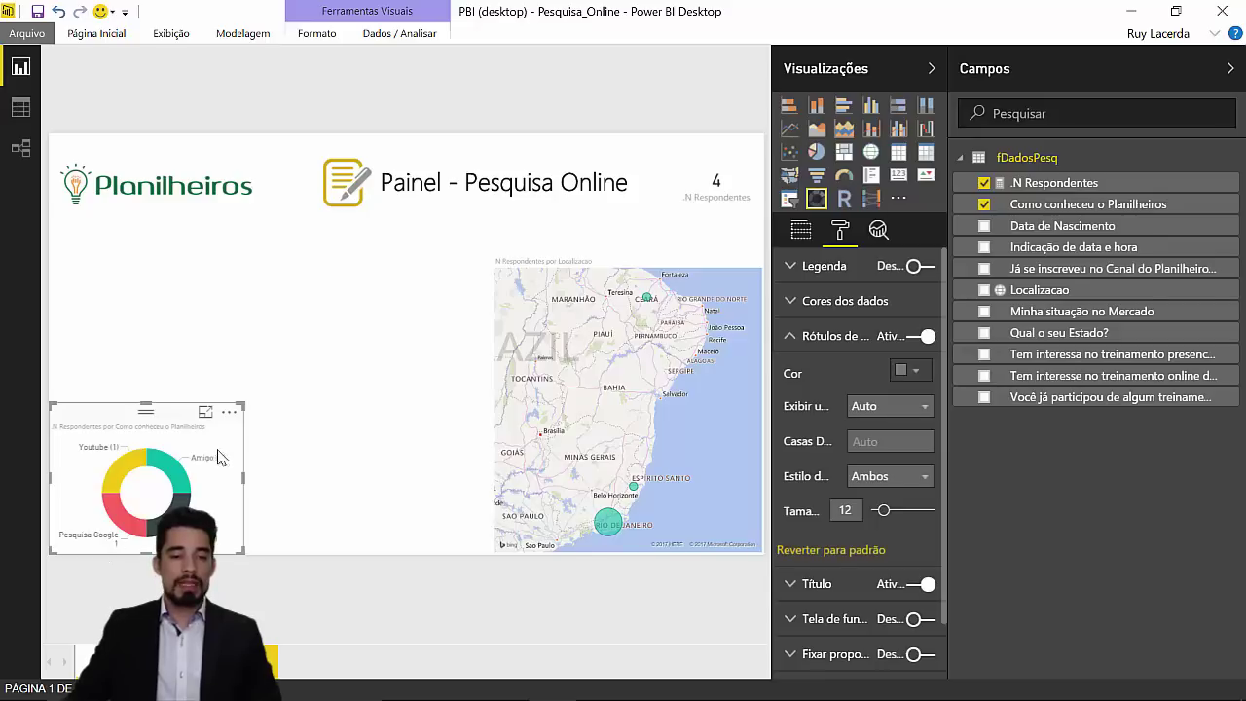
drag(178, 425, 388, 424)
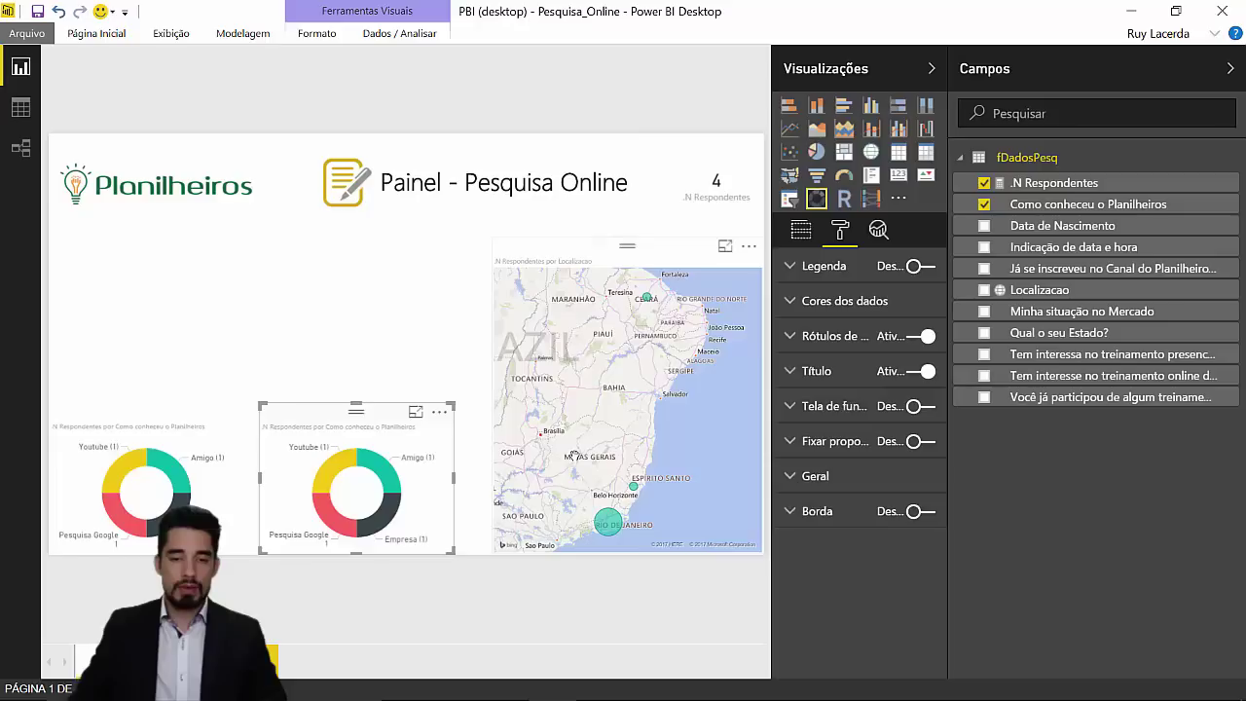
Widen the map leftward and switch the second donut's category to Minha situação no Mercado
click(501, 409)
drag(492, 401, 473, 404)
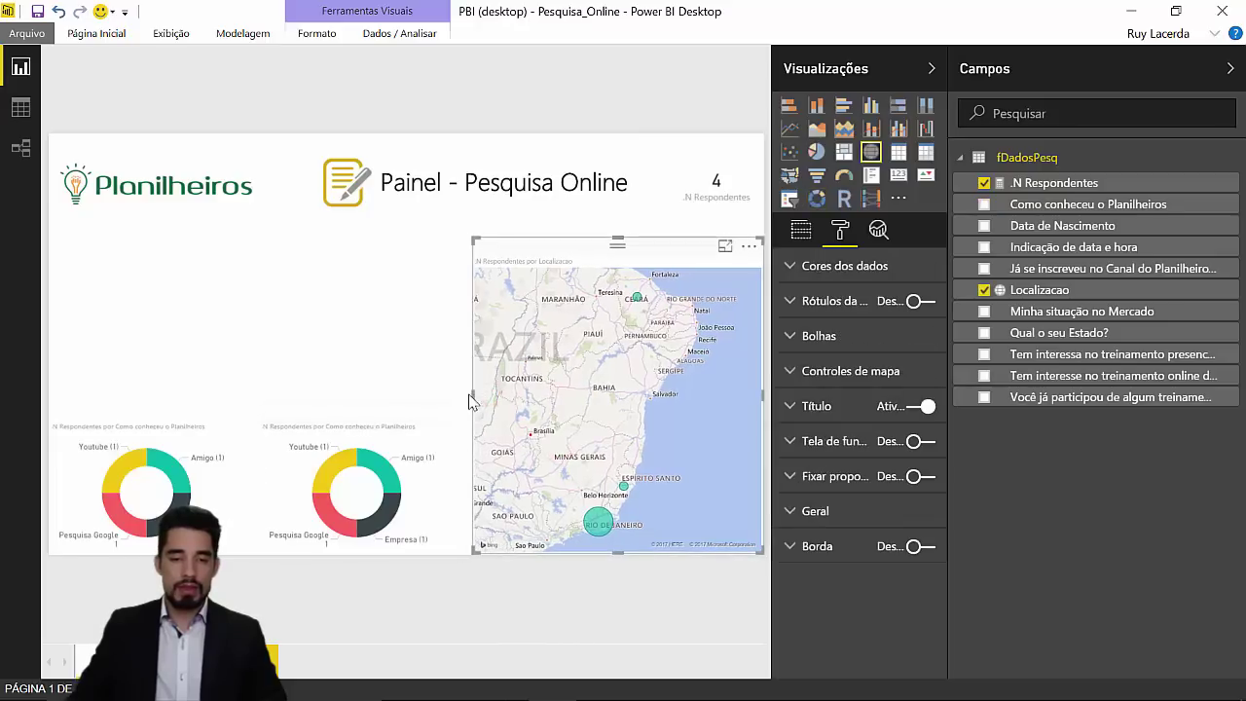
click(389, 429)
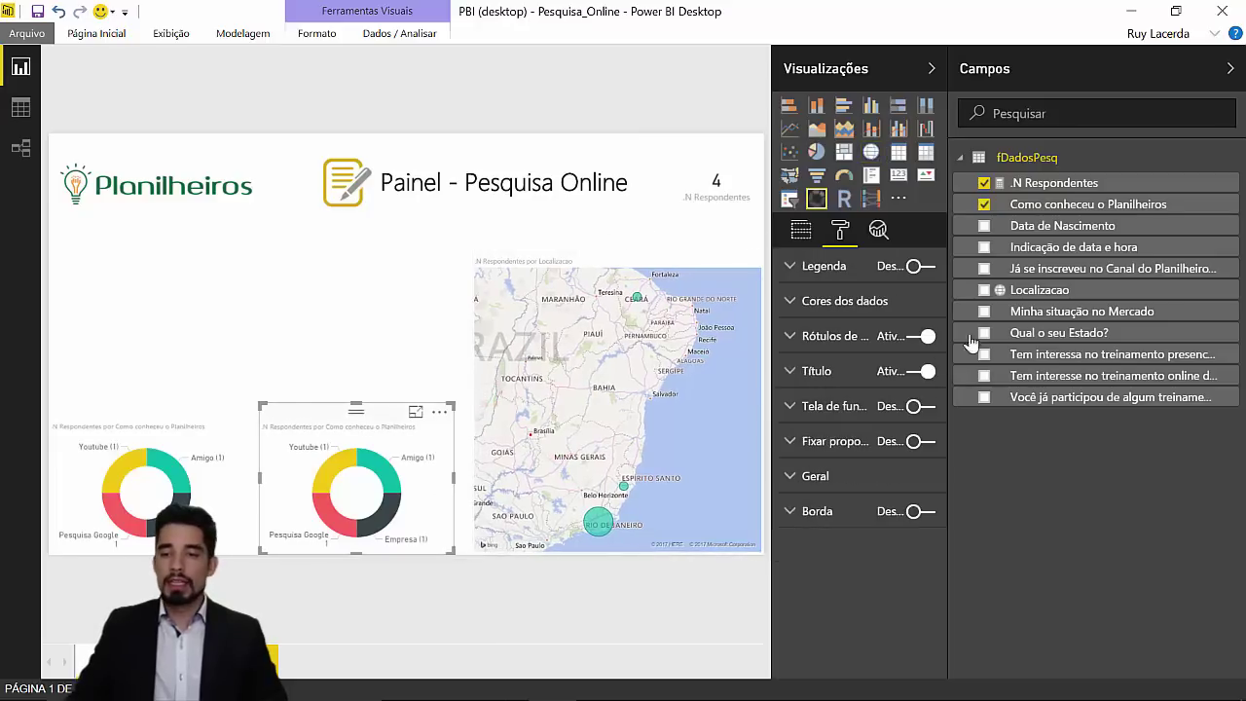
click(984, 206)
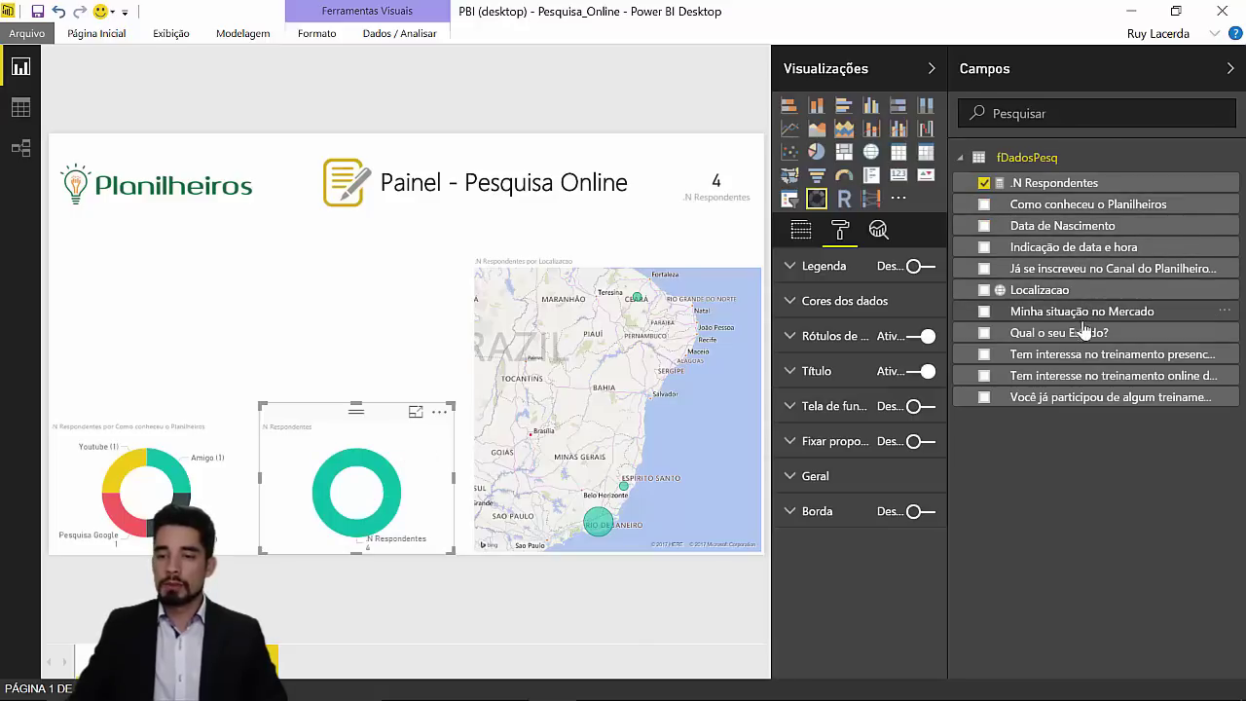
drag(1046, 314, 333, 465)
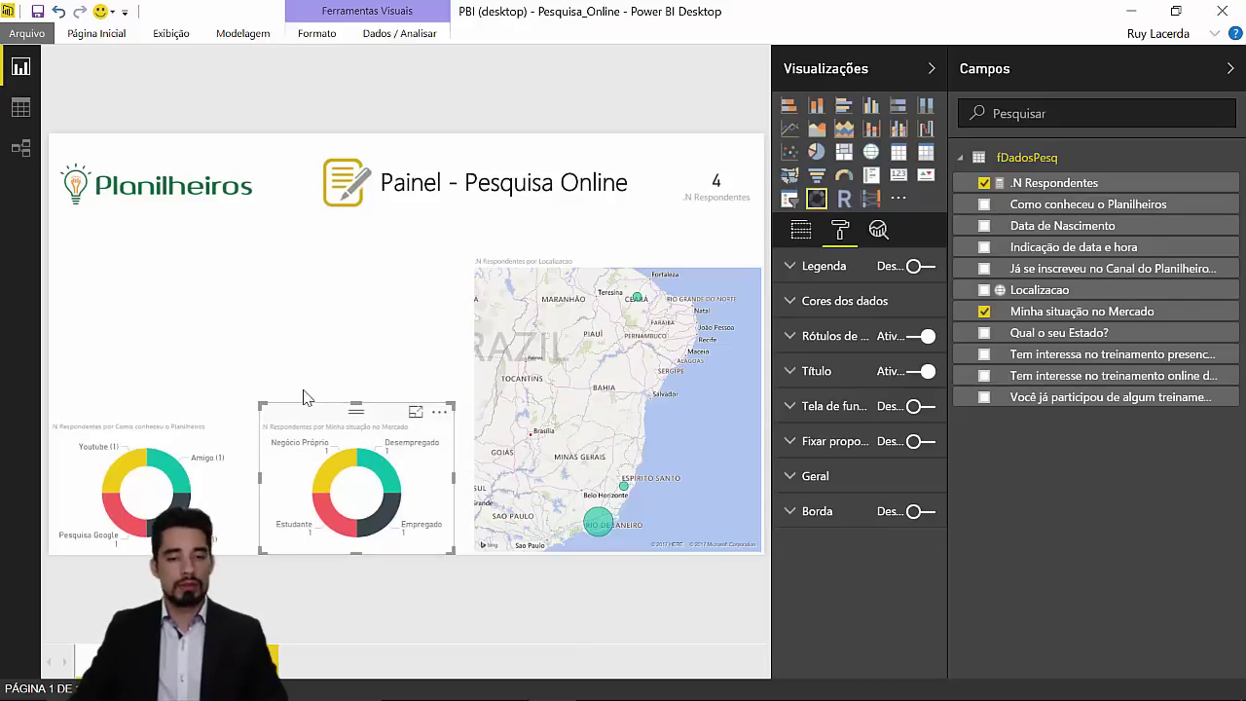
drag(292, 407, 287, 418)
Create a wide top-left column chart of .N Respondentes split by the 'Você já participou' paid-training field
click(239, 362)
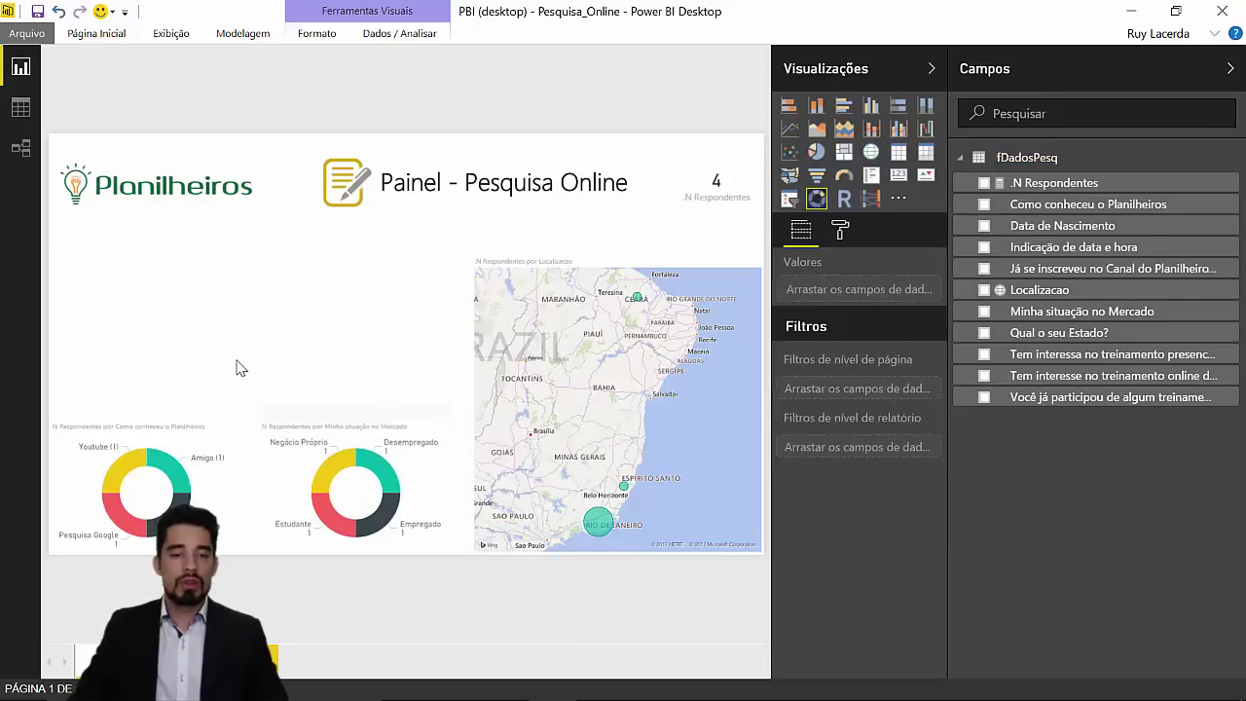
mouse_move(1054, 183)
mouse_down()
mouse_move(170, 304)
mouse_move(212, 311)
mouse_up()
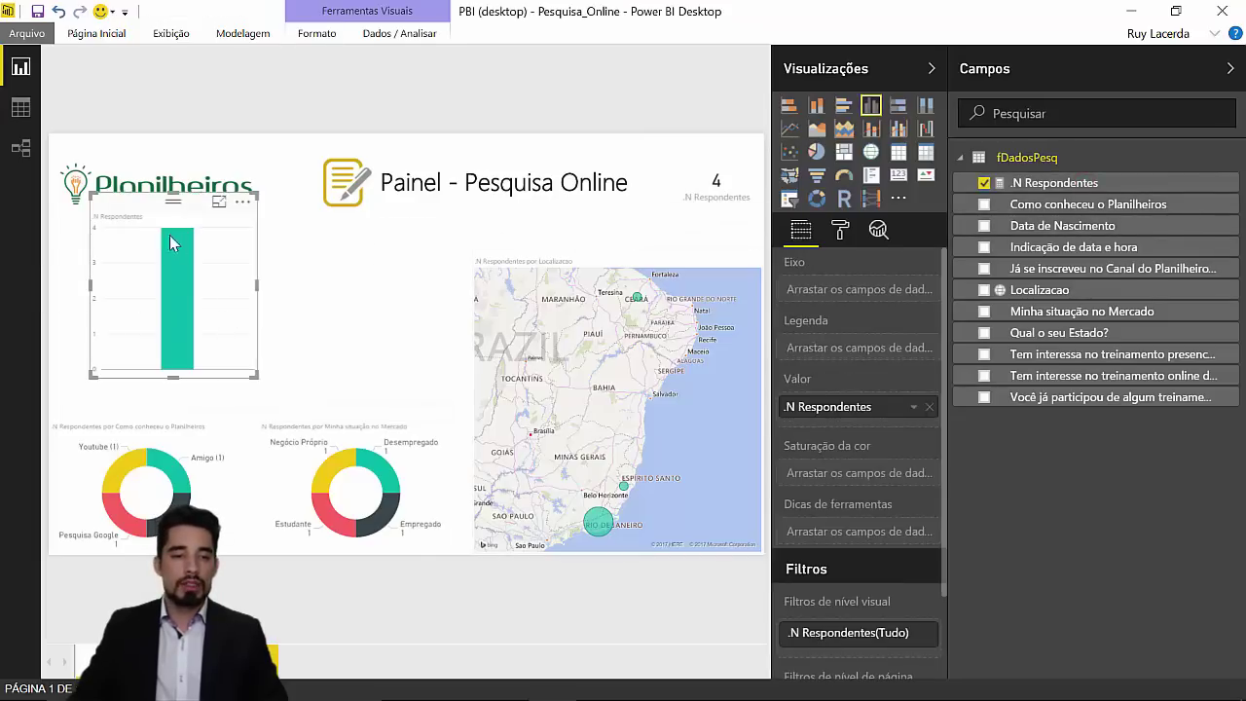
drag(134, 208, 81, 241)
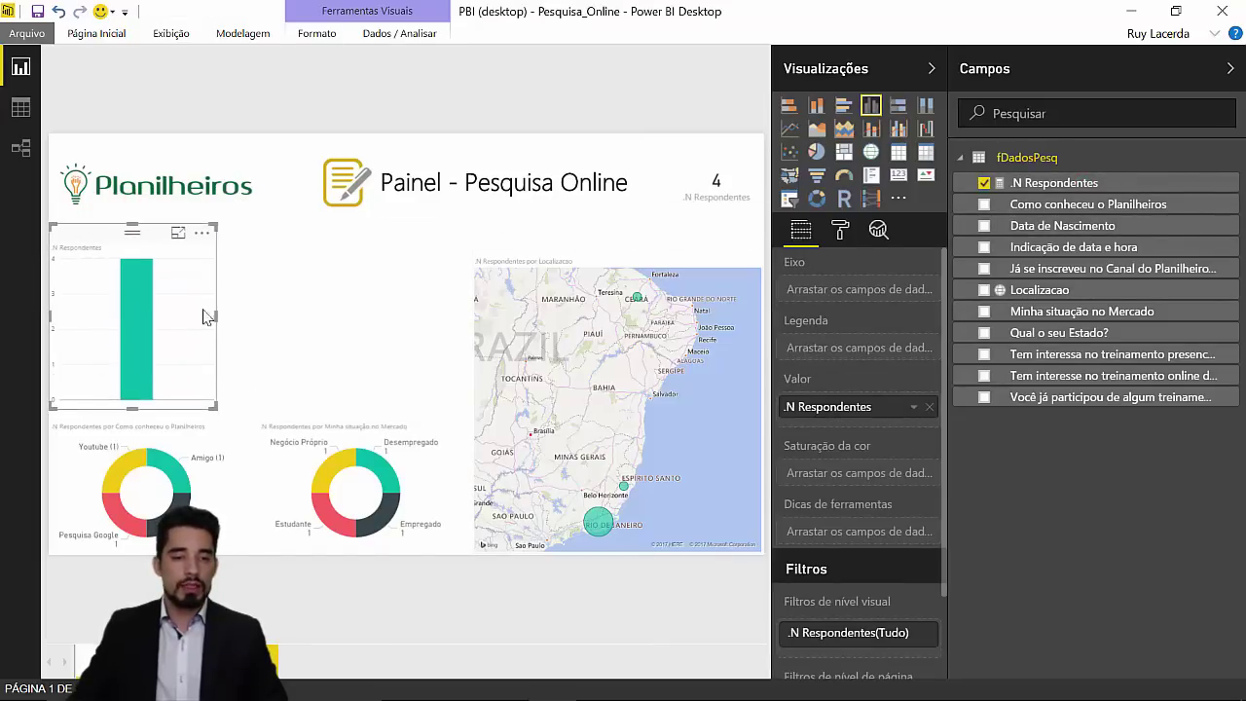
drag(216, 316, 453, 321)
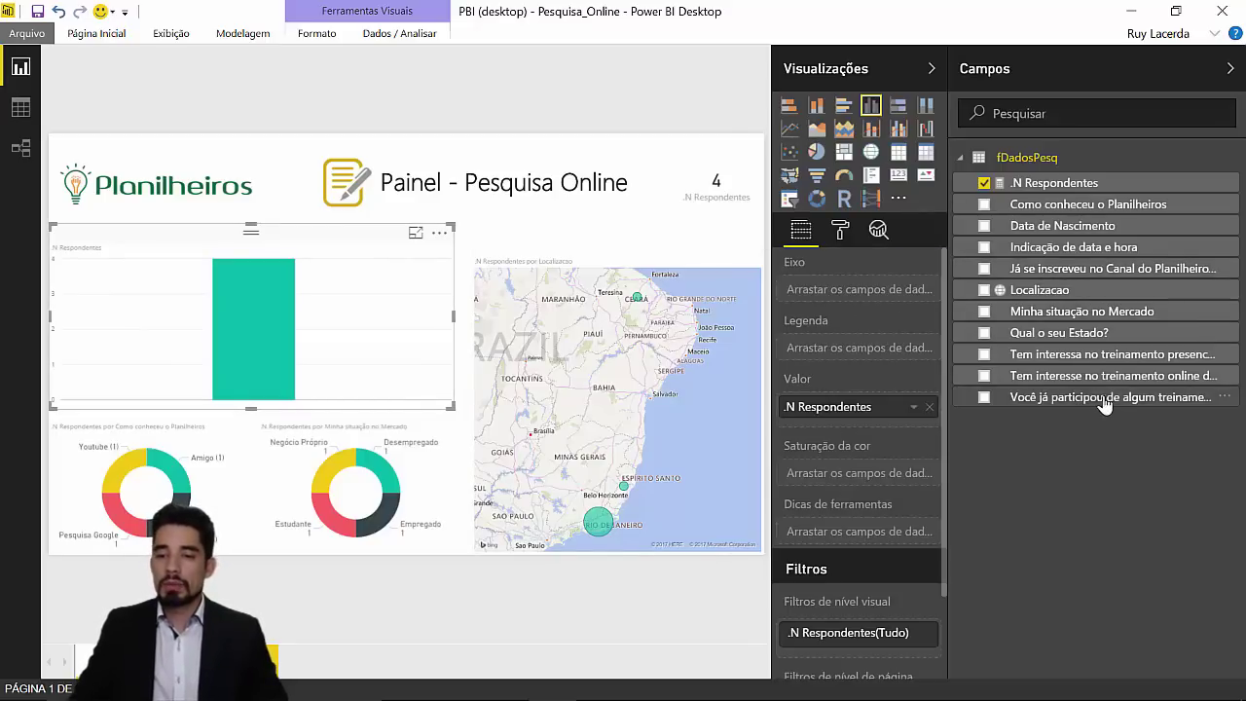
drag(1117, 404, 277, 352)
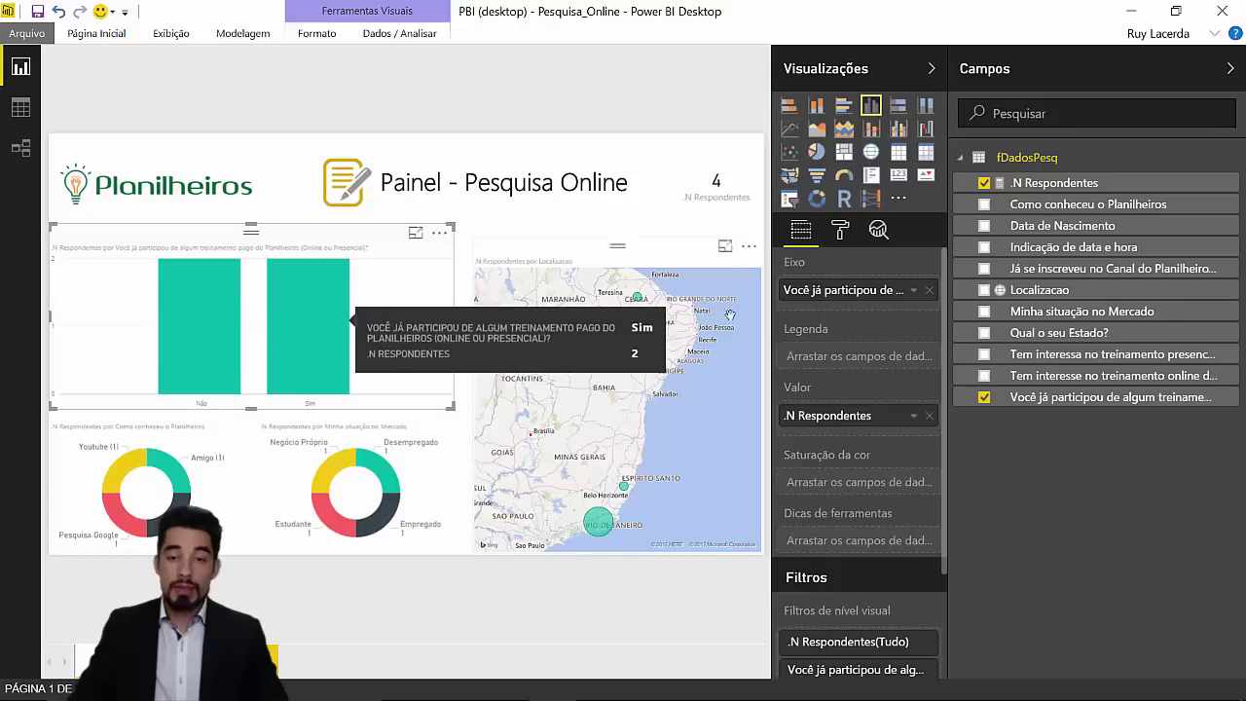
Turn on the column chart's data labels and enlarge their text
click(853, 242)
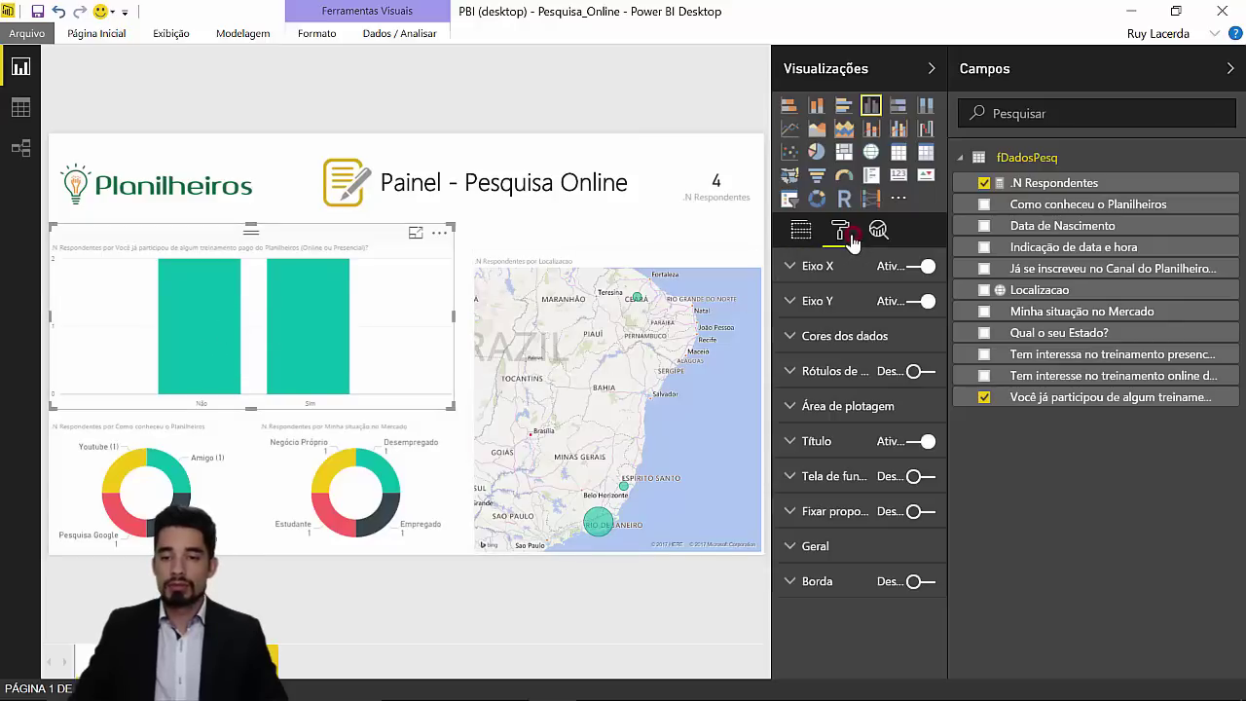
click(830, 374)
click(910, 374)
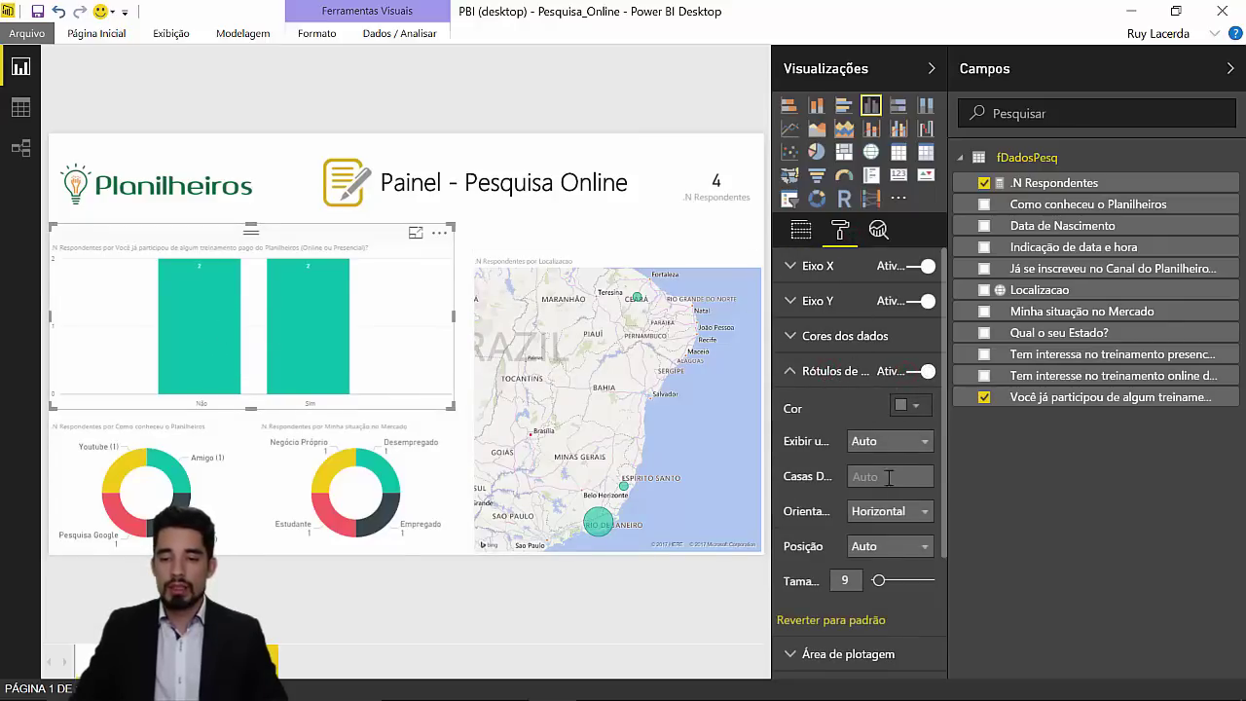
drag(890, 584, 916, 585)
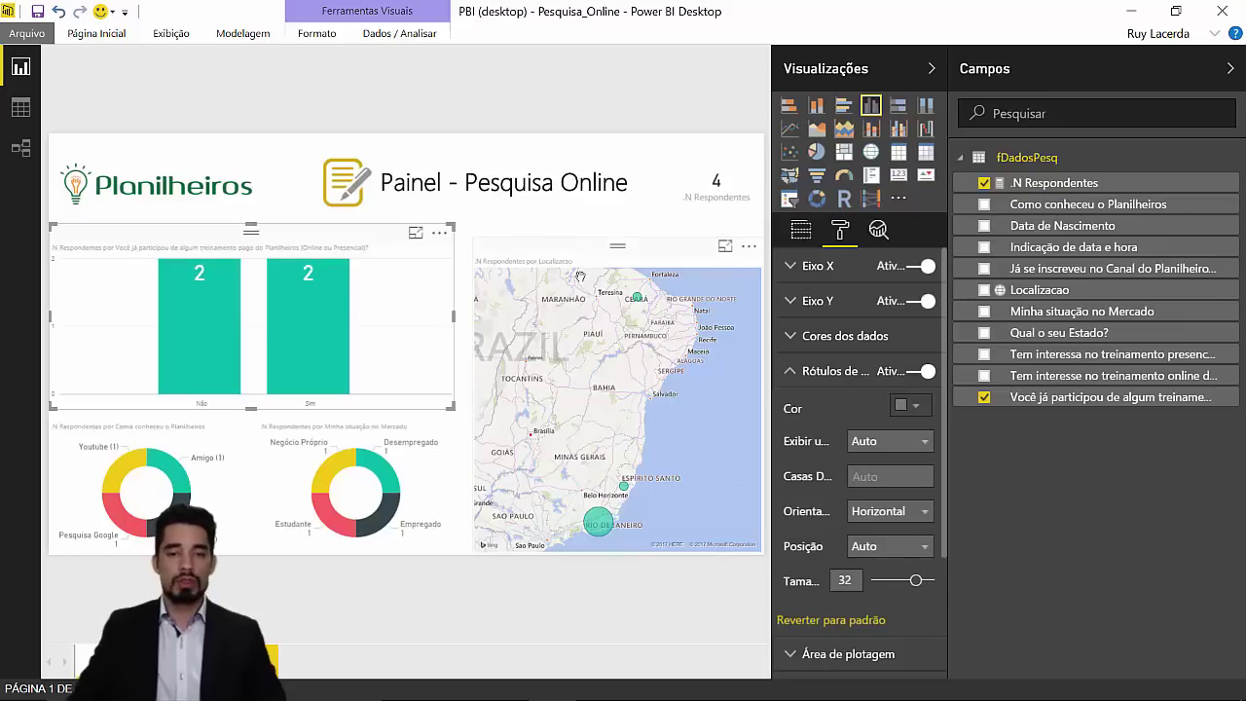
click(556, 226)
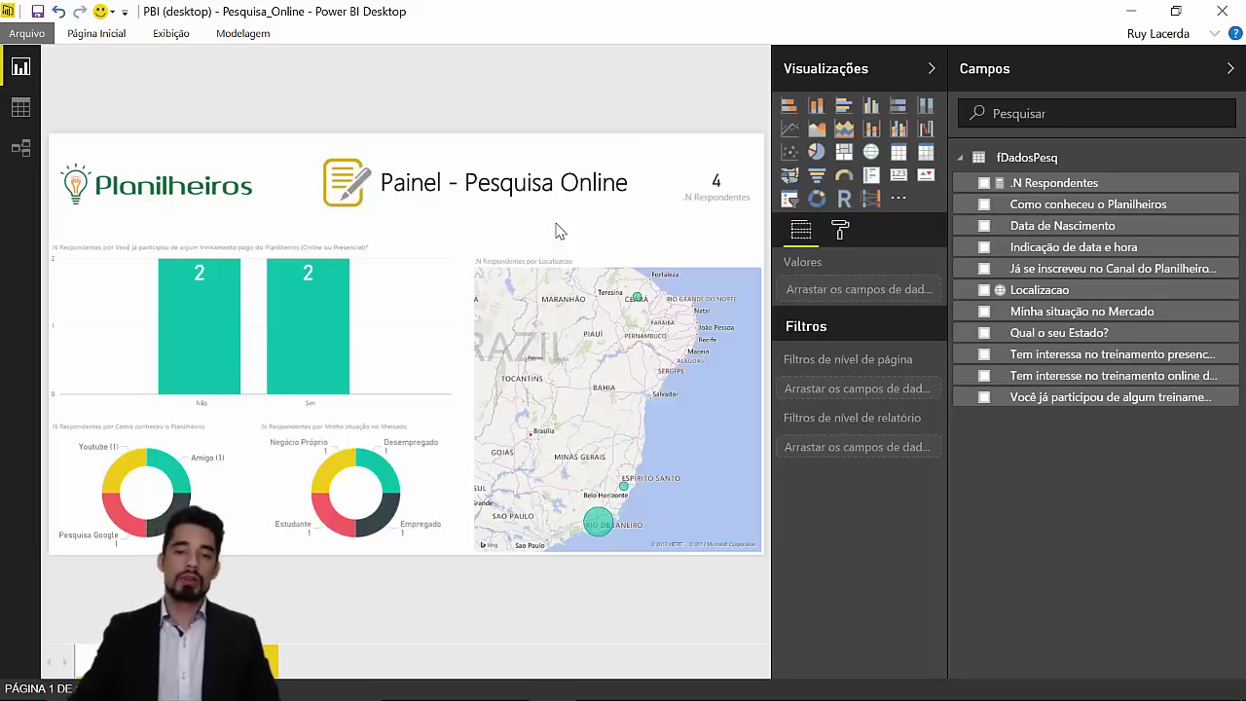
In Chrome, load the pasted goo.gl survey form link in a new tab
key(alt+Tab)
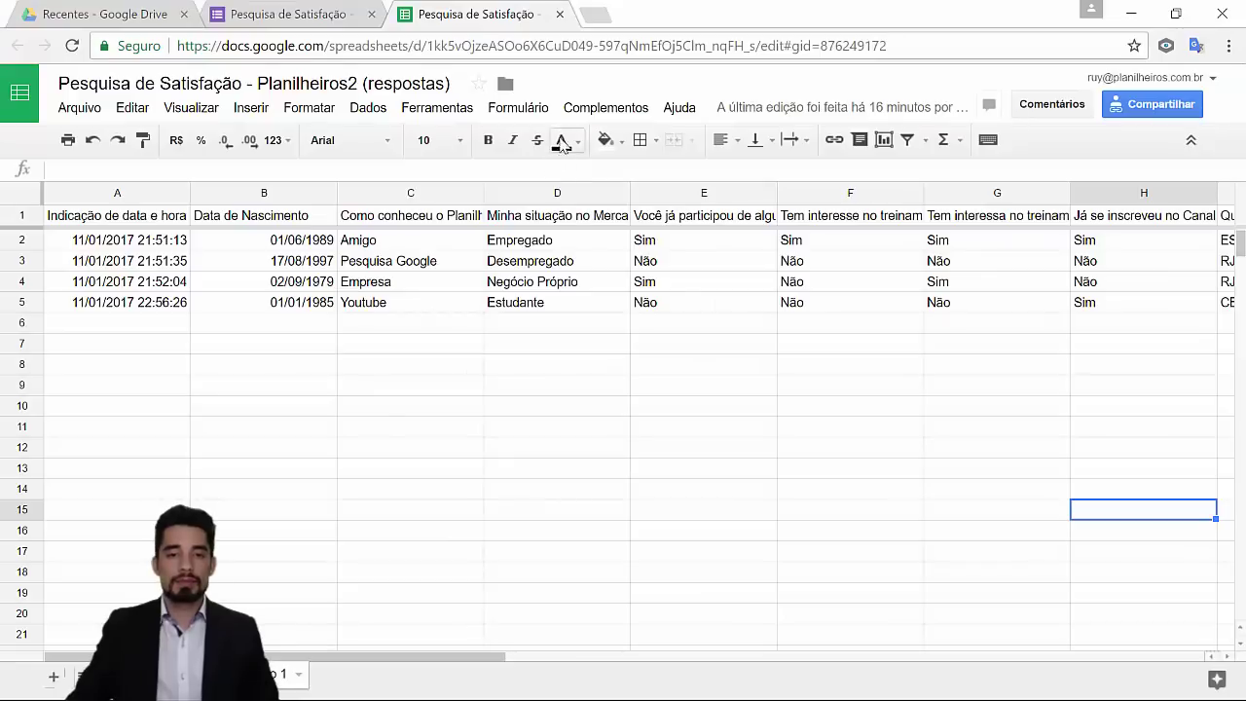
click(603, 16)
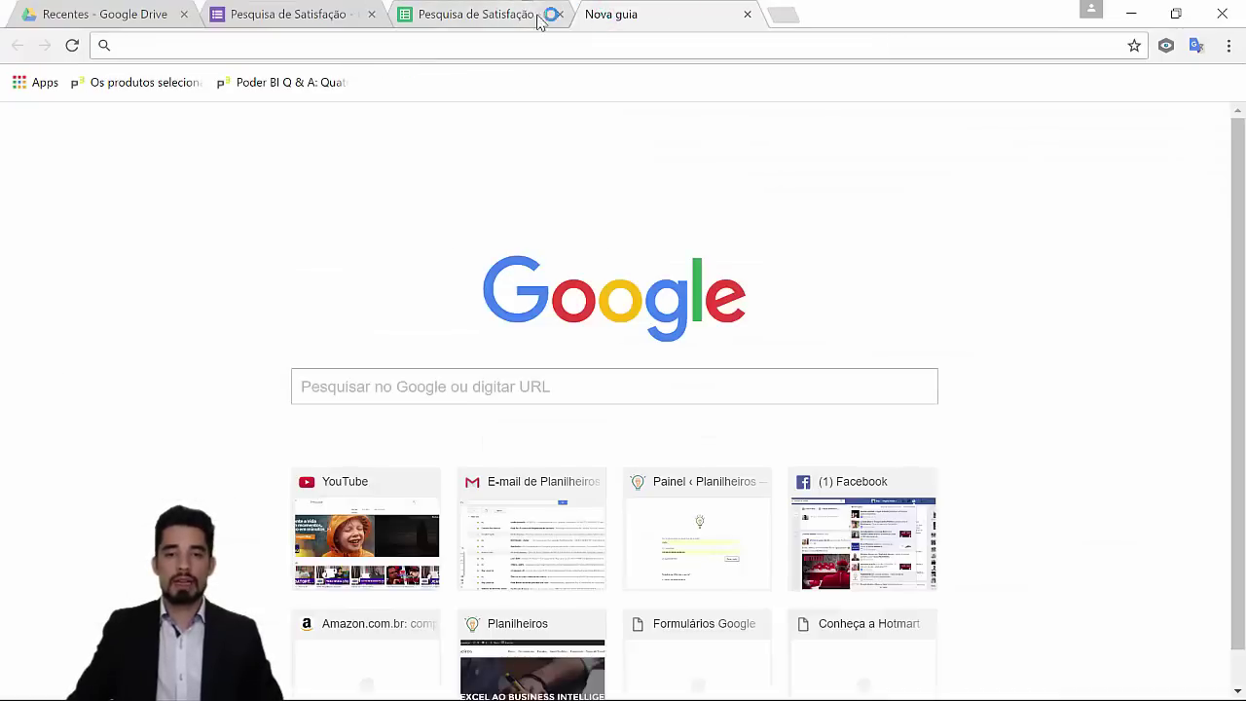
click(542, 51)
text(https://goo.gl/forms/wXWphEemq00EKU5Z2)
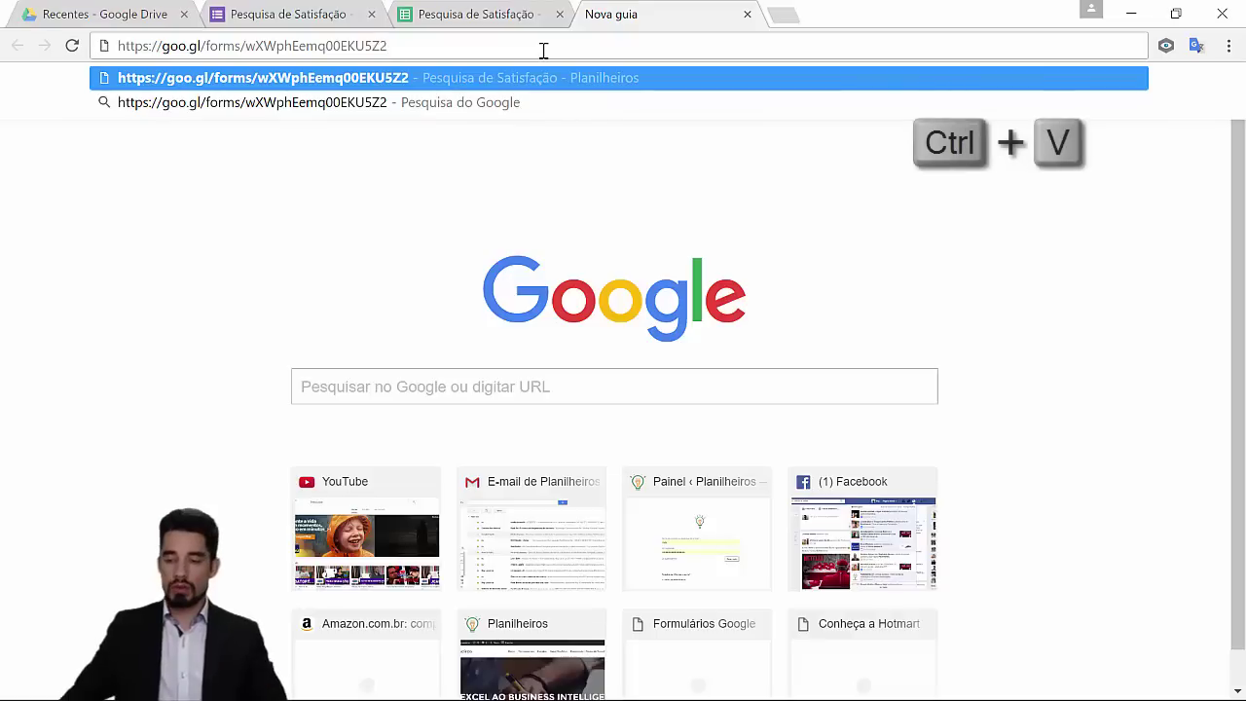
key(Return)
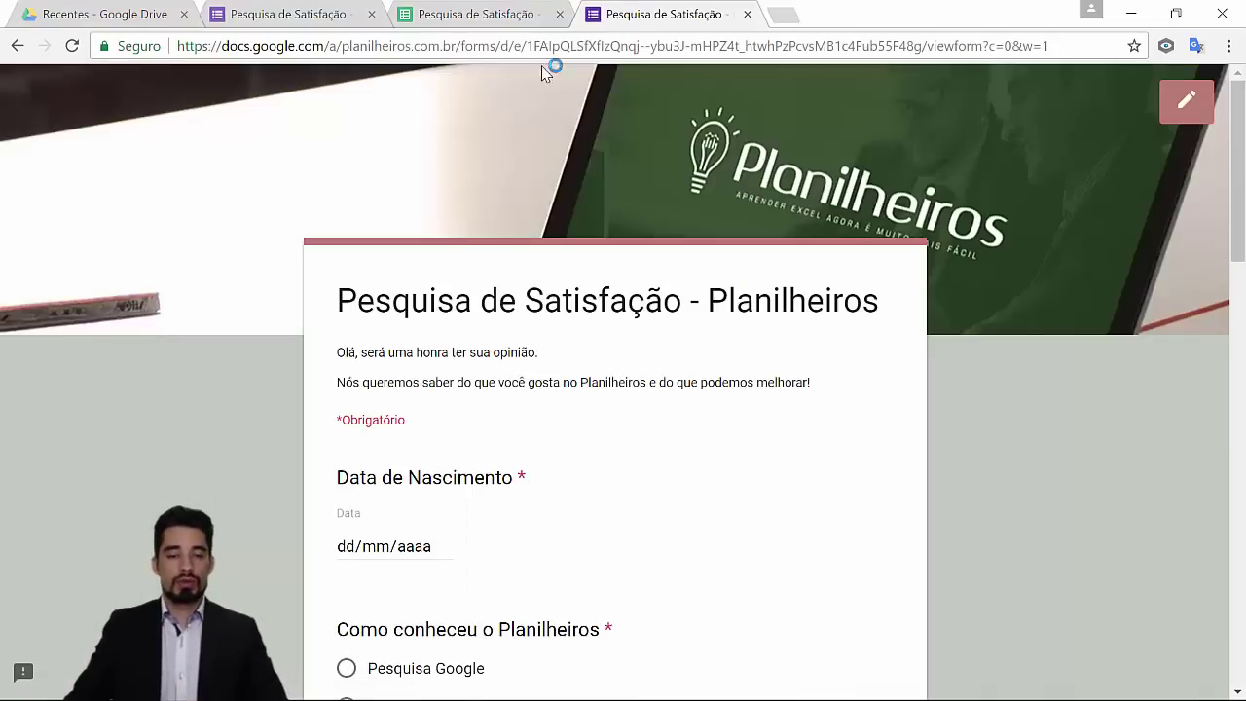
Enter the birth date 01/10/1991 and answer Planilheiros.com.br for how they found Planilheiros
scroll(530, 123, down, 2)
click(344, 355)
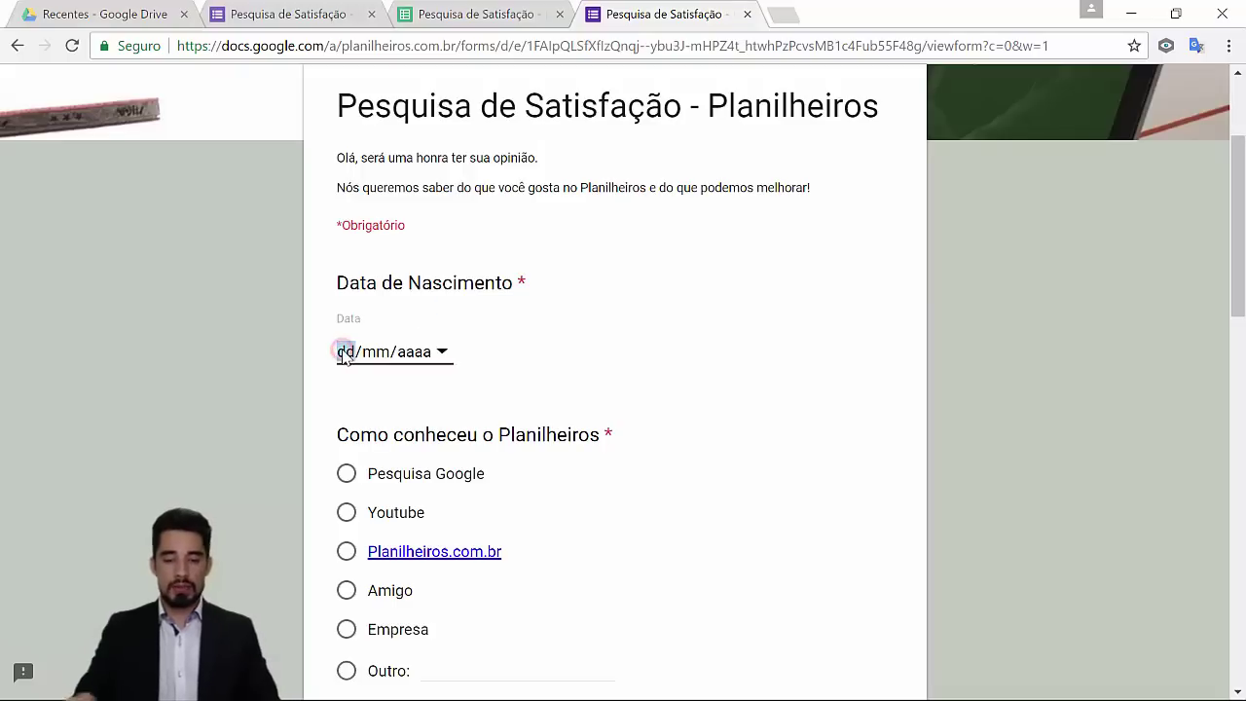
text(01/mm/aaaa)
key(Tab)
key(shift+Tab)
text(10)
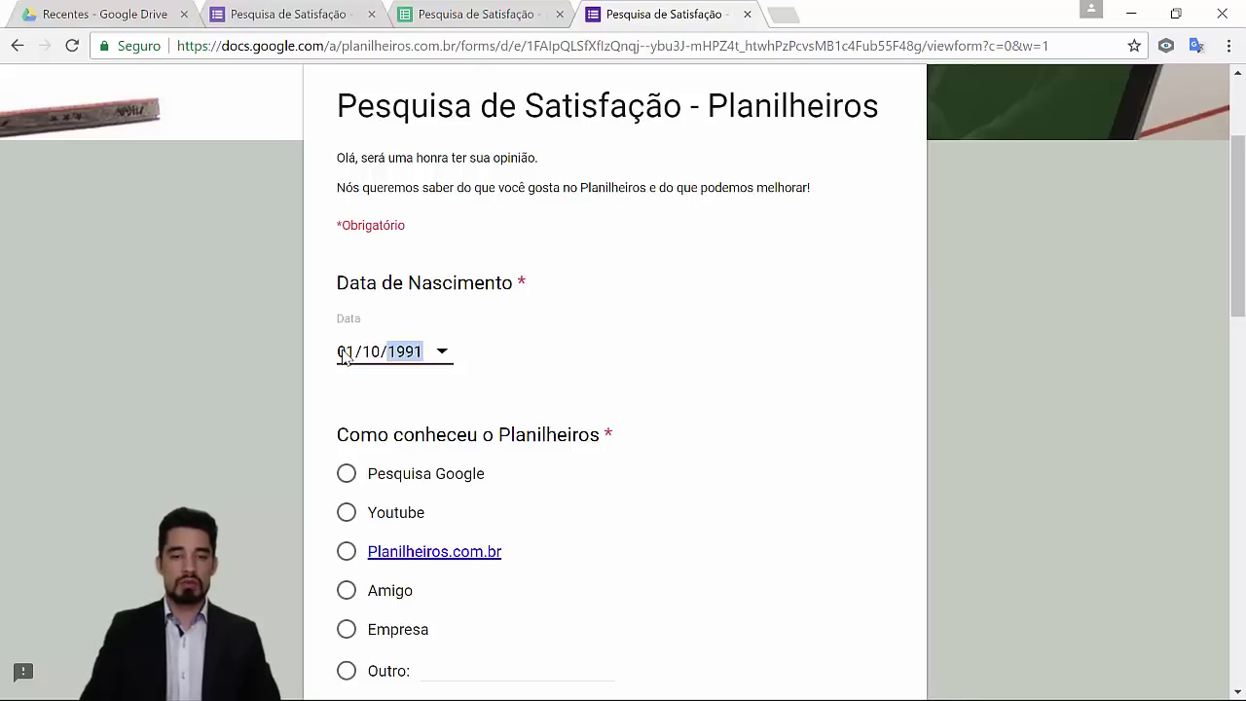
scroll(336, 394, down, 2)
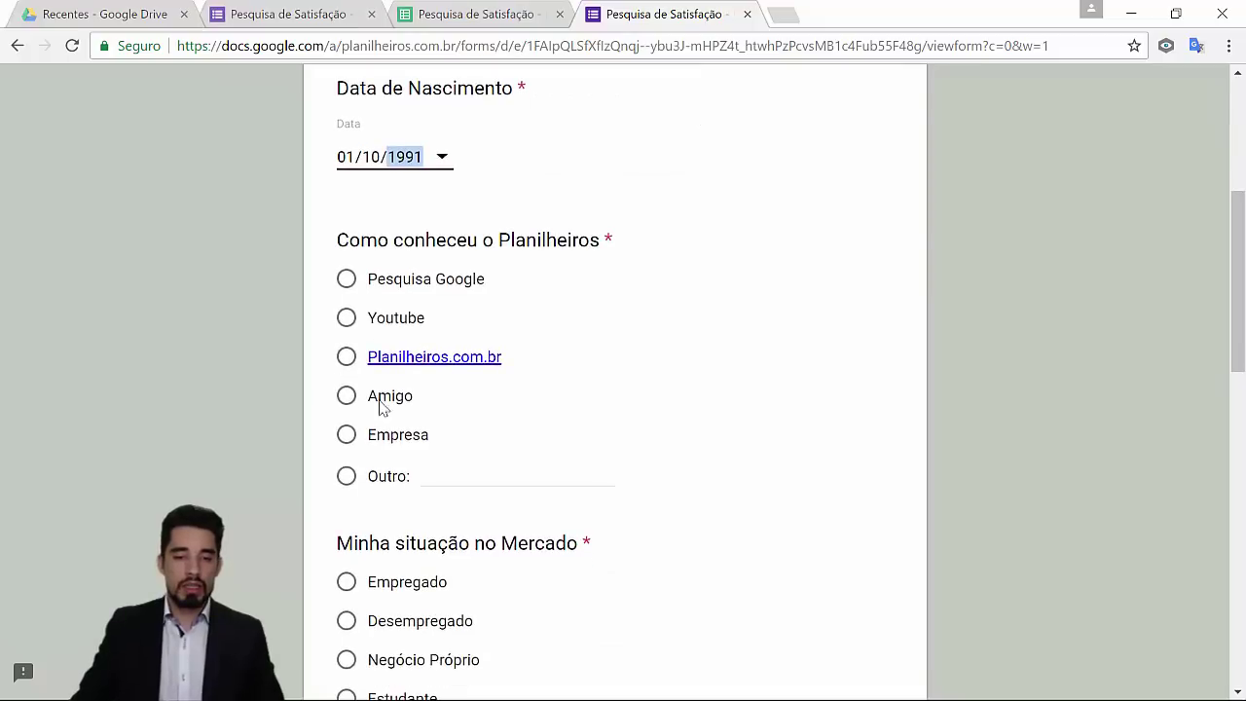
click(378, 368)
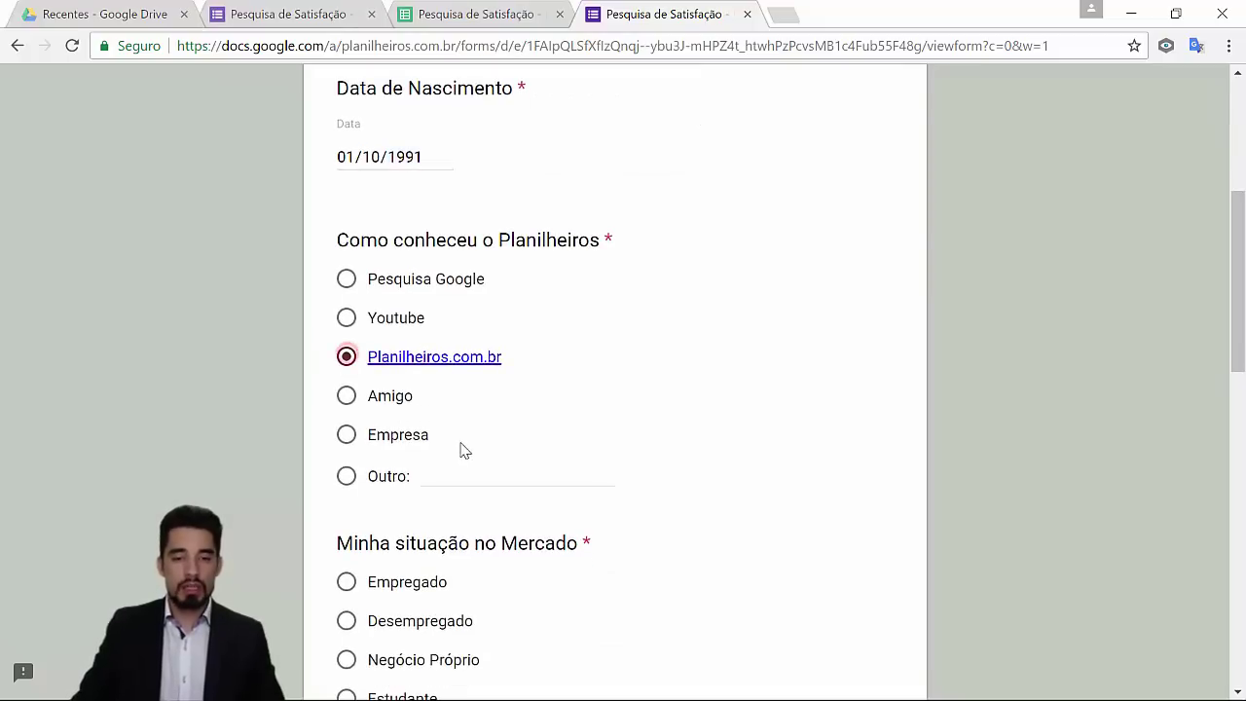
Answer Empregado for market situation, Sim for paid and online training, Não for in-person training
scroll(459, 447, down, 3)
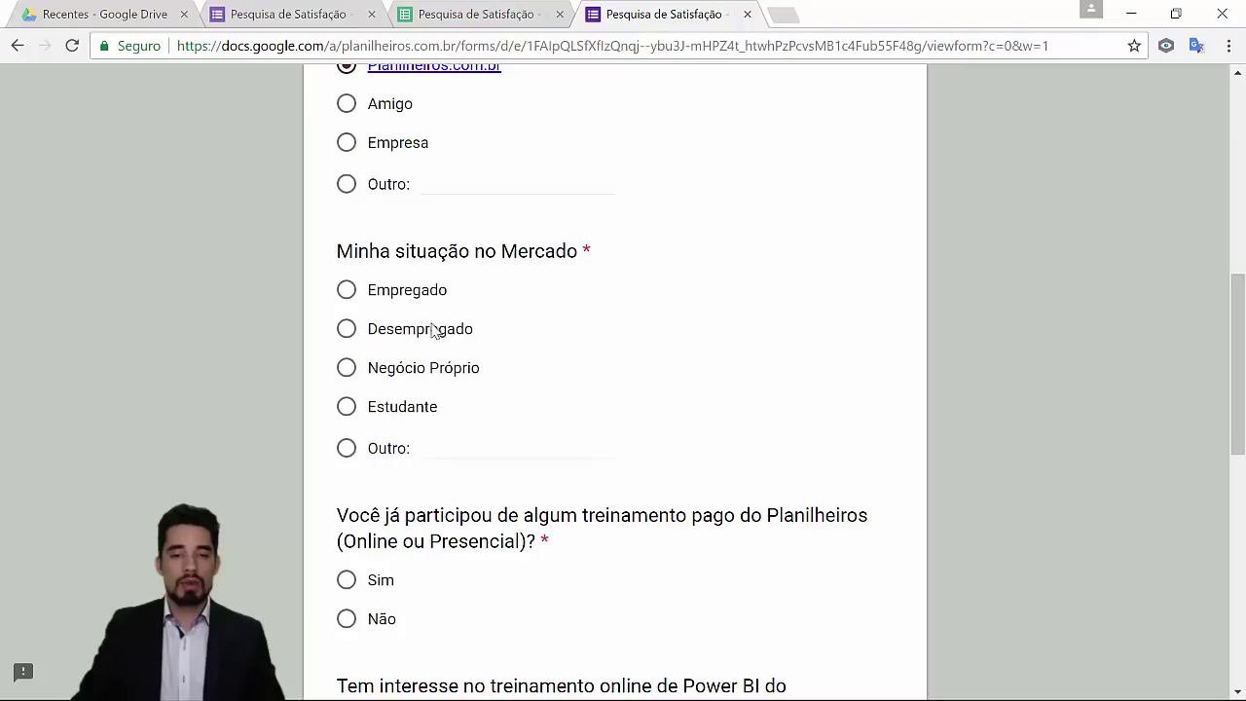
click(345, 292)
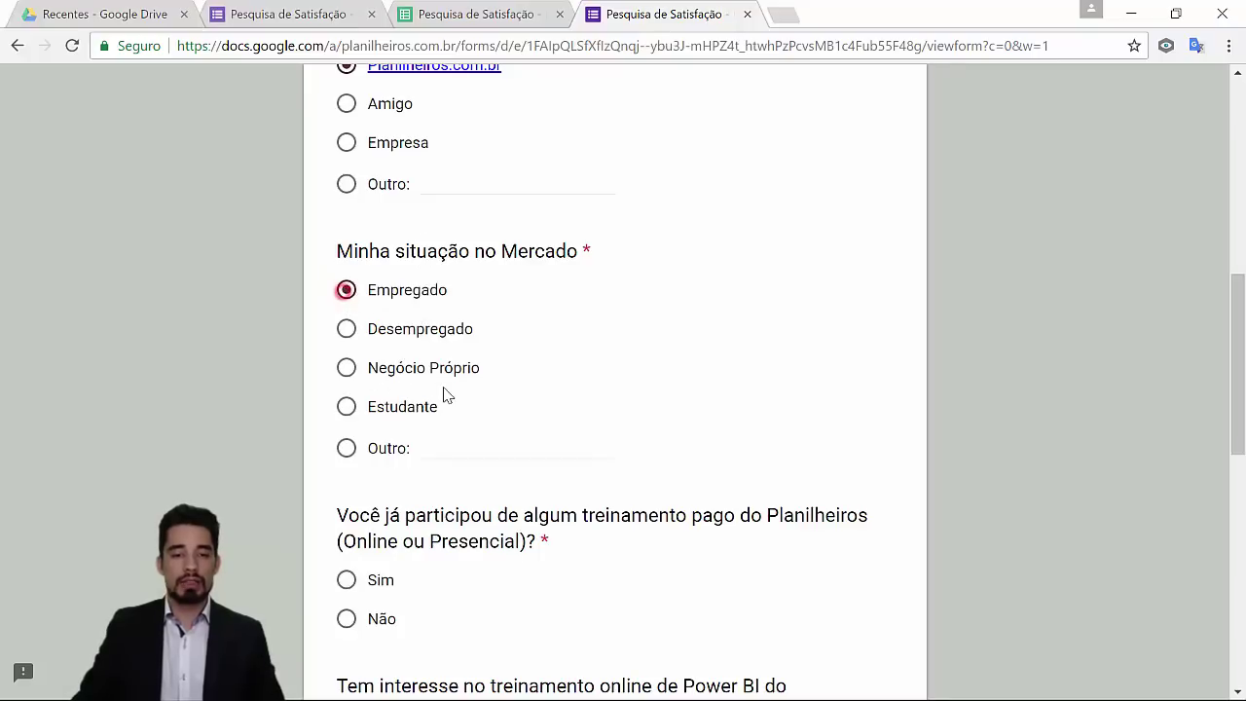
scroll(443, 388, down, 4)
click(349, 195)
click(346, 365)
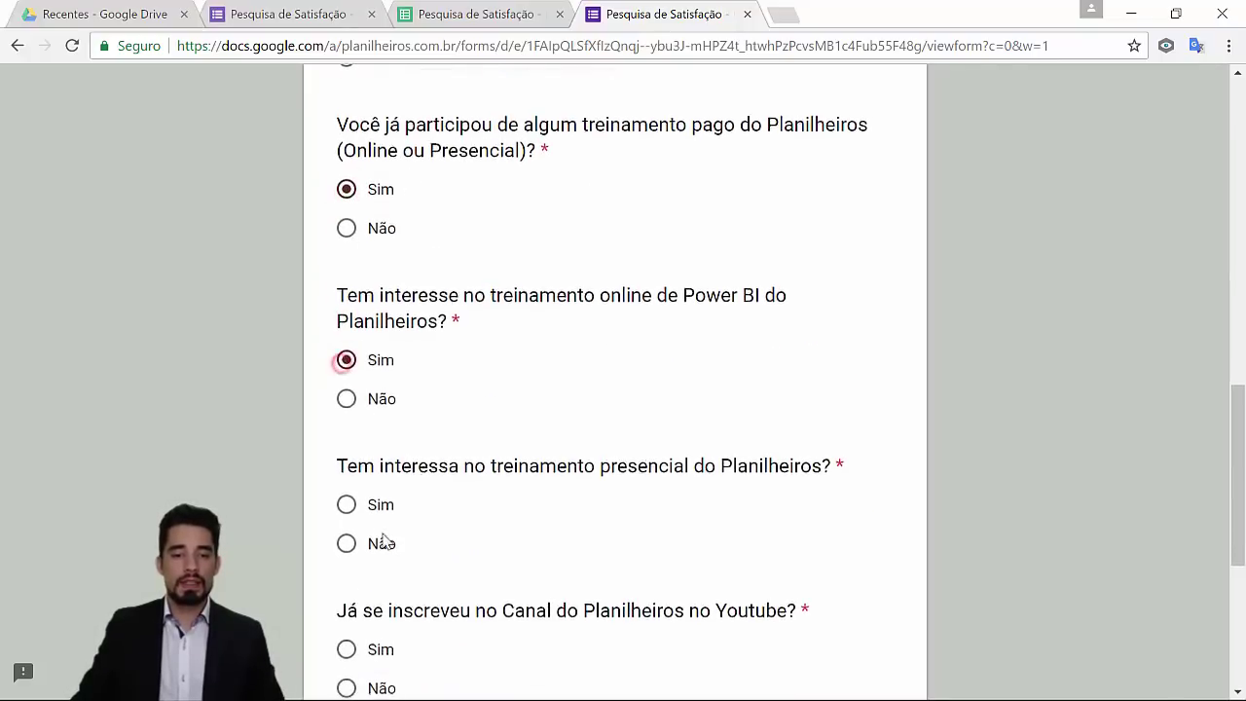
scroll(356, 389, down, 2)
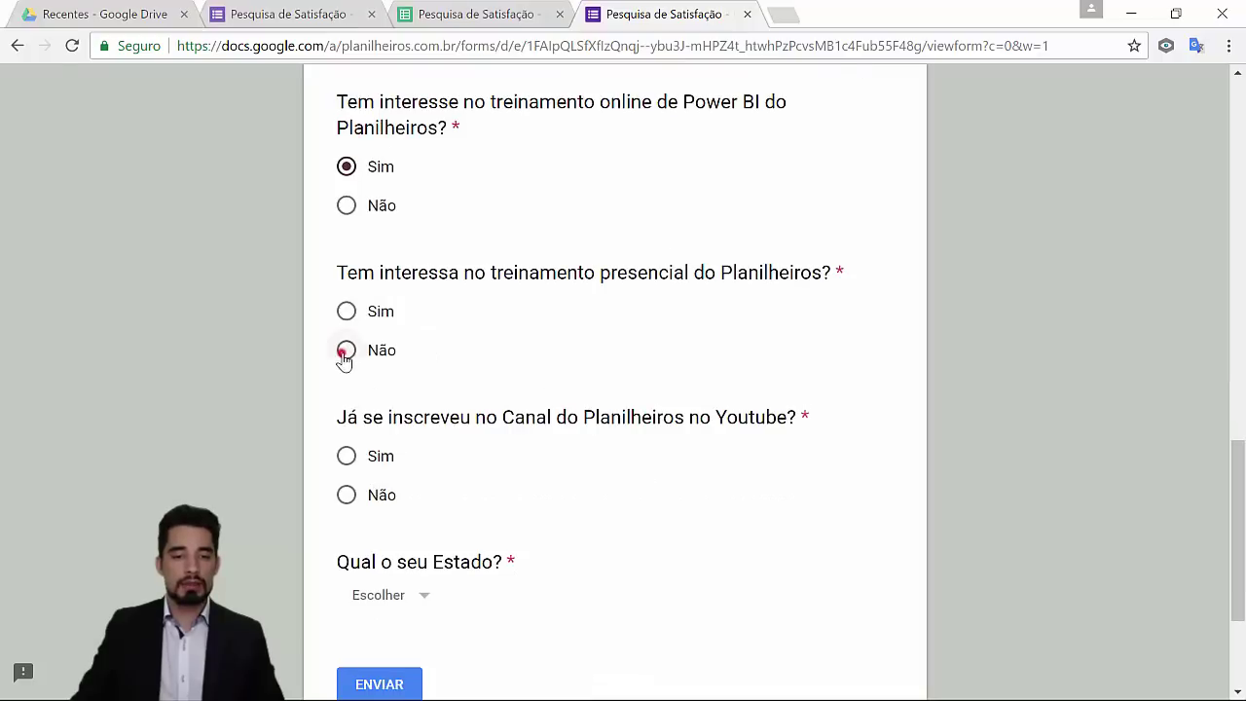
click(346, 456)
Choose MS as the state, submit the response, and check the responses spreadsheet
scroll(408, 438, down, 2)
click(405, 377)
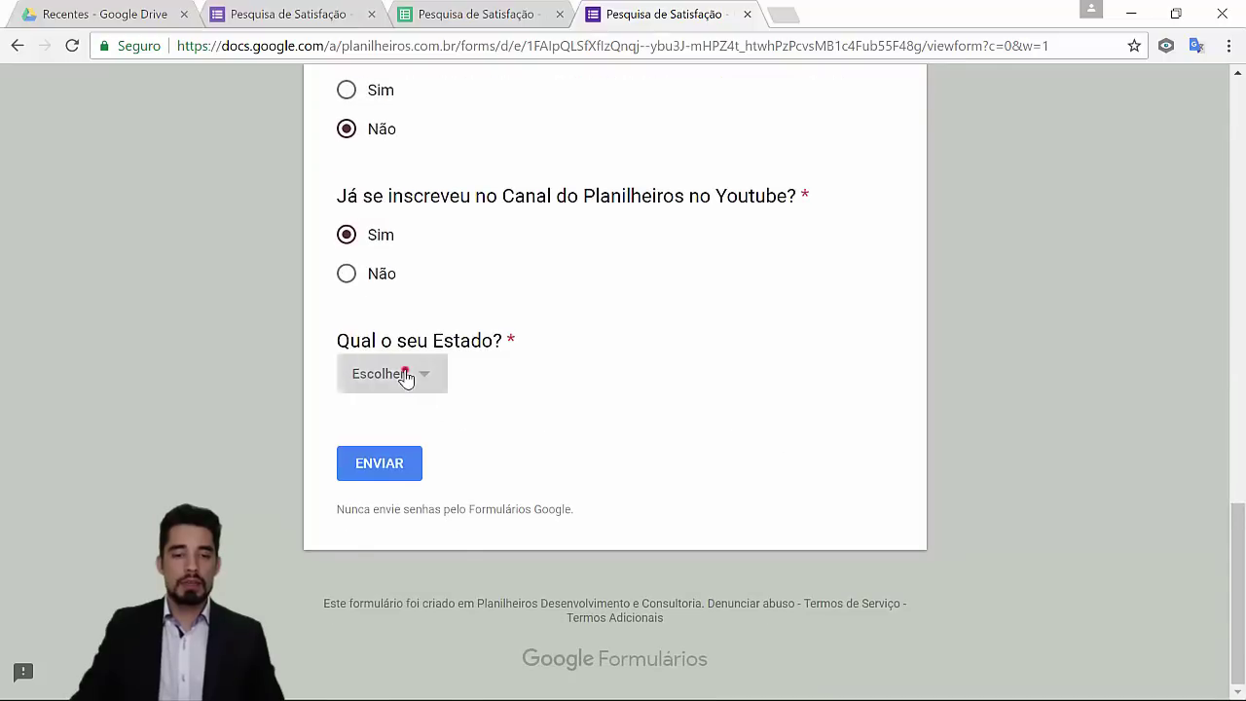
scroll(416, 488, down, 4)
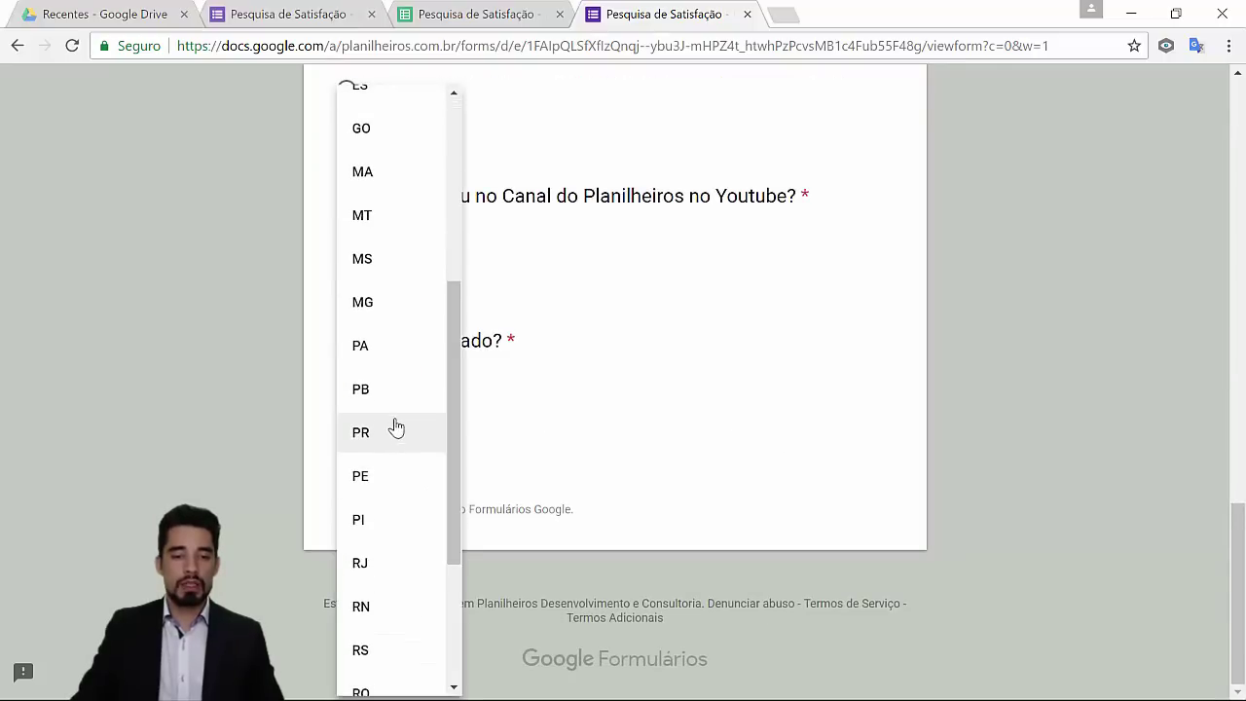
scroll(407, 531, down, 2)
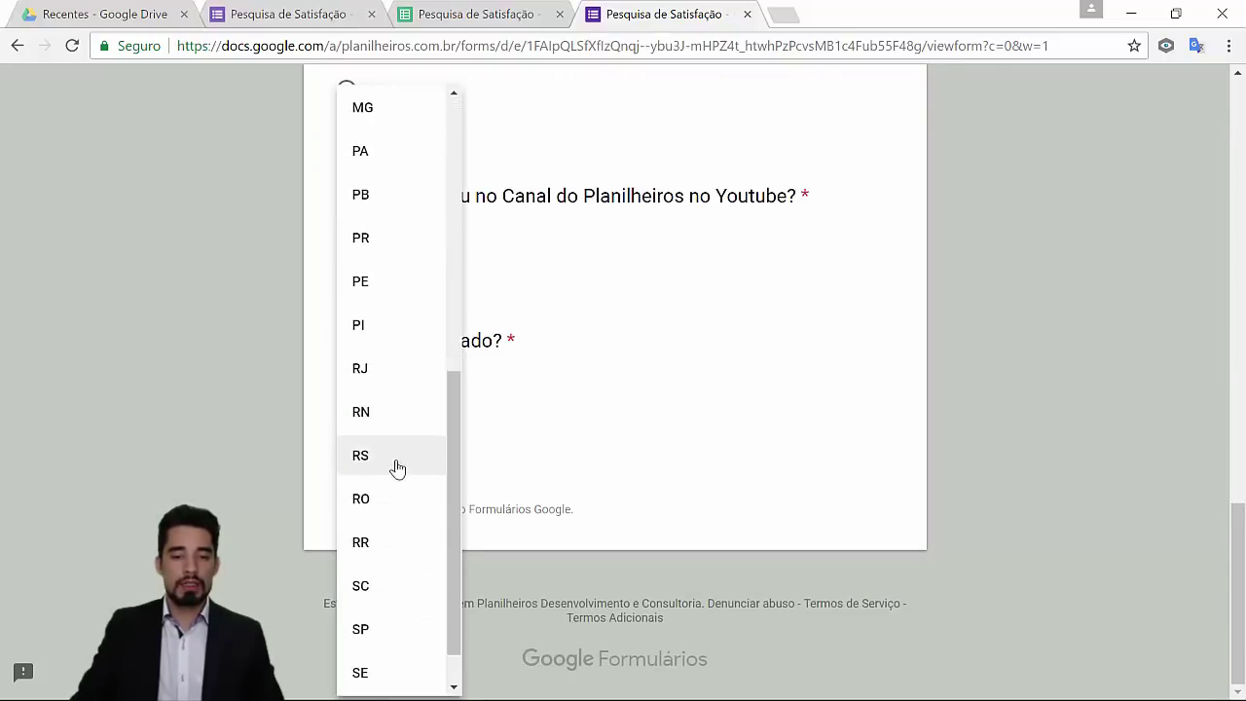
scroll(425, 476, up, 2)
scroll(418, 458, up, 1)
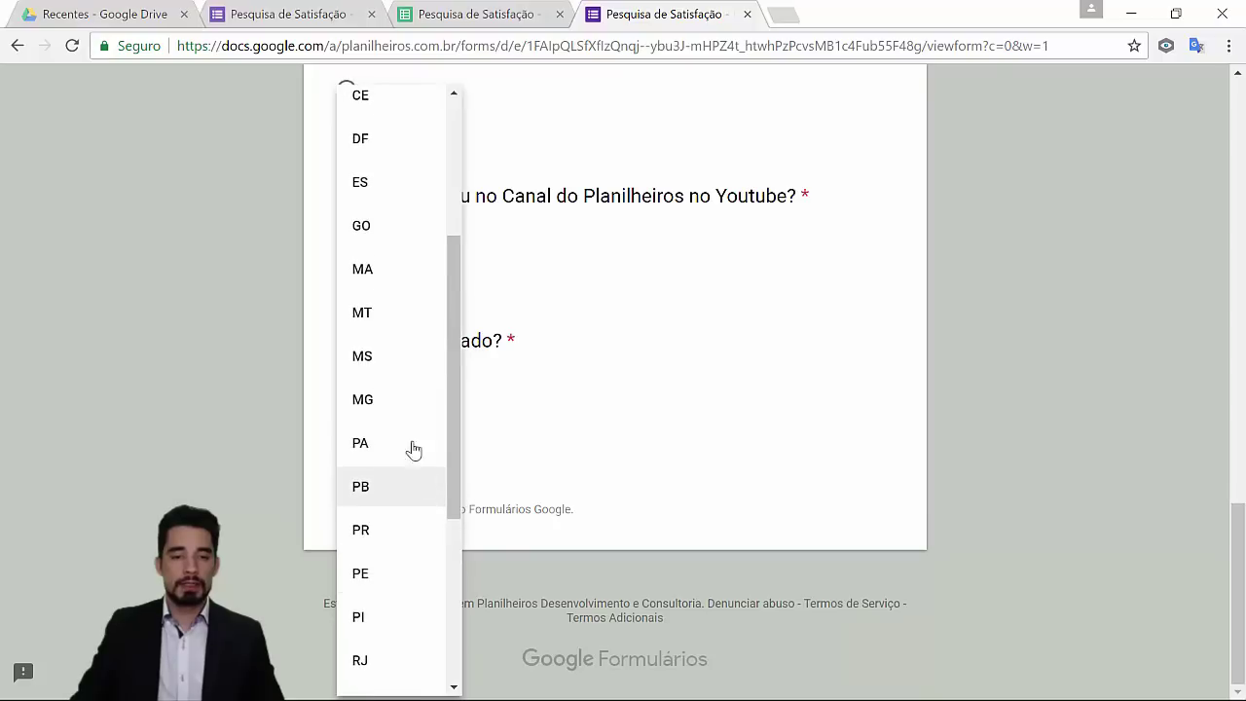
click(396, 357)
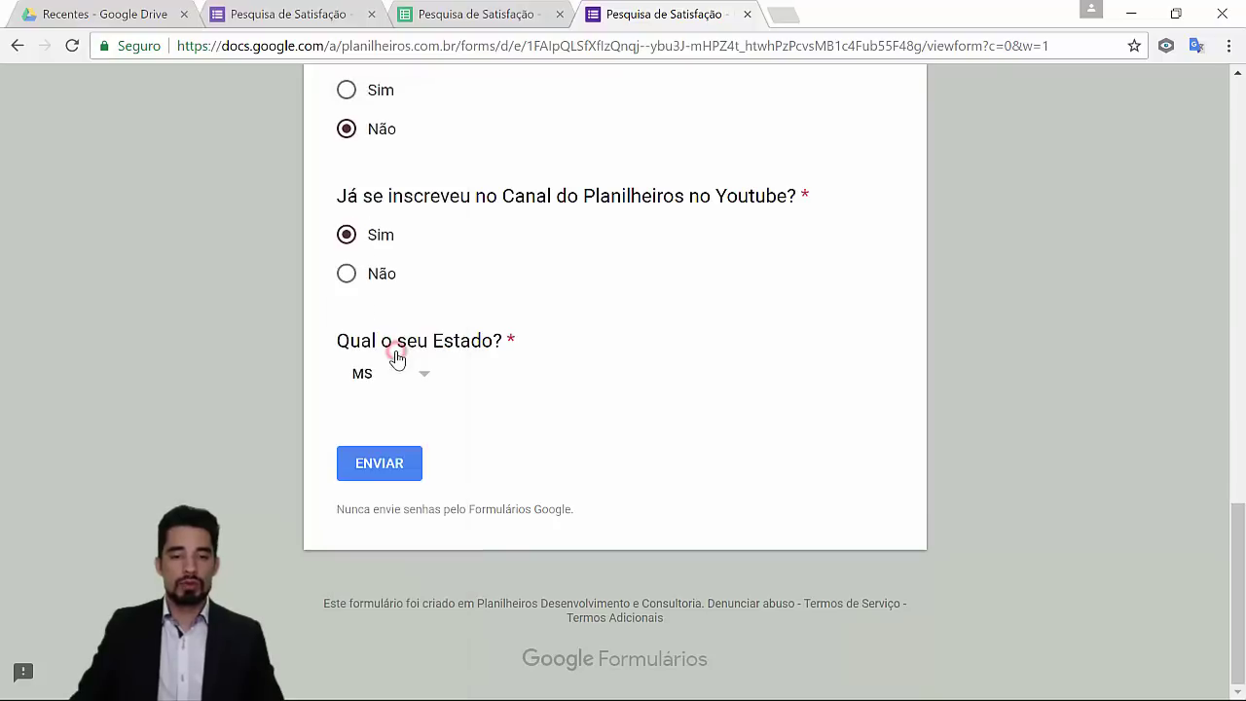
click(398, 465)
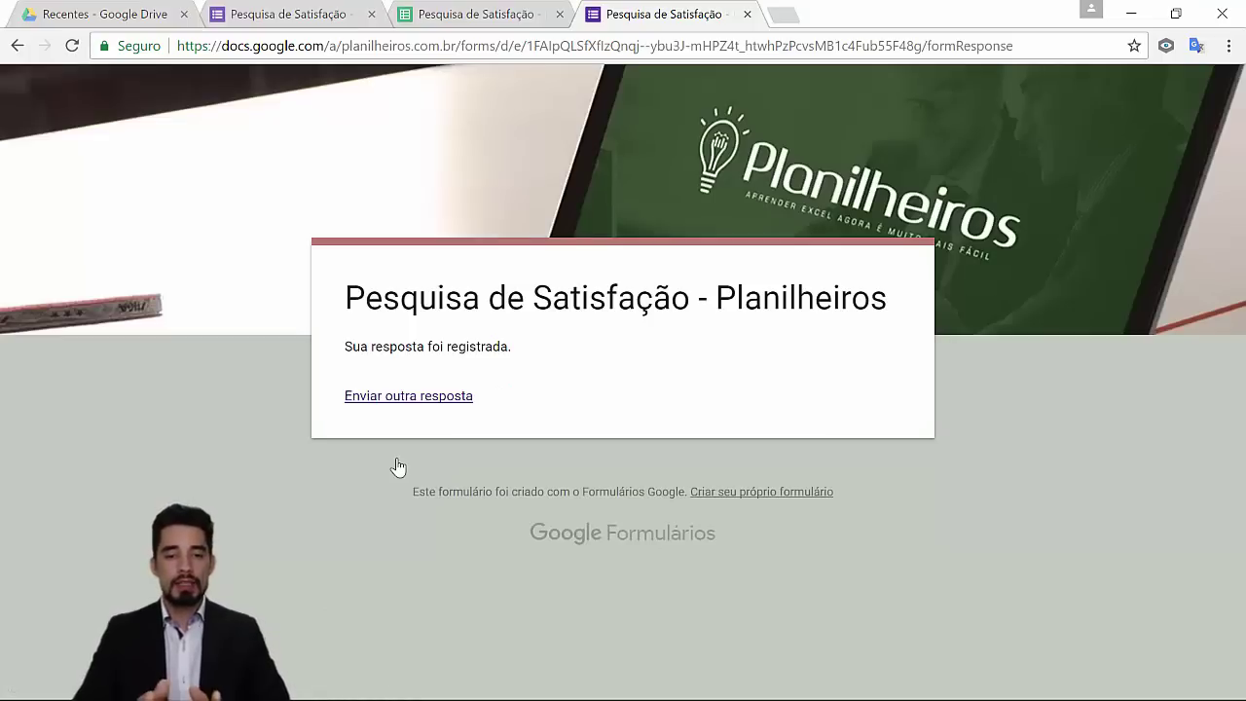
click(405, 10)
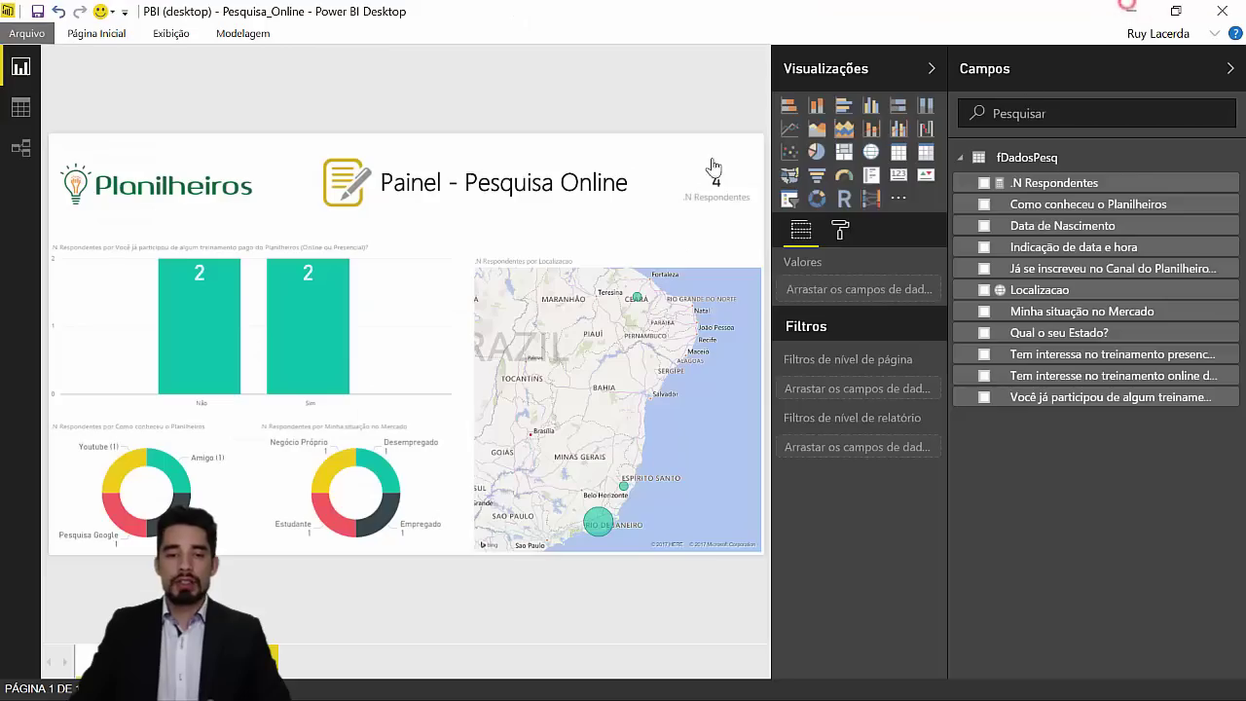
Minimize Chrome and collapse the Visualizations and Fields panes in Power BI
click(1131, 13)
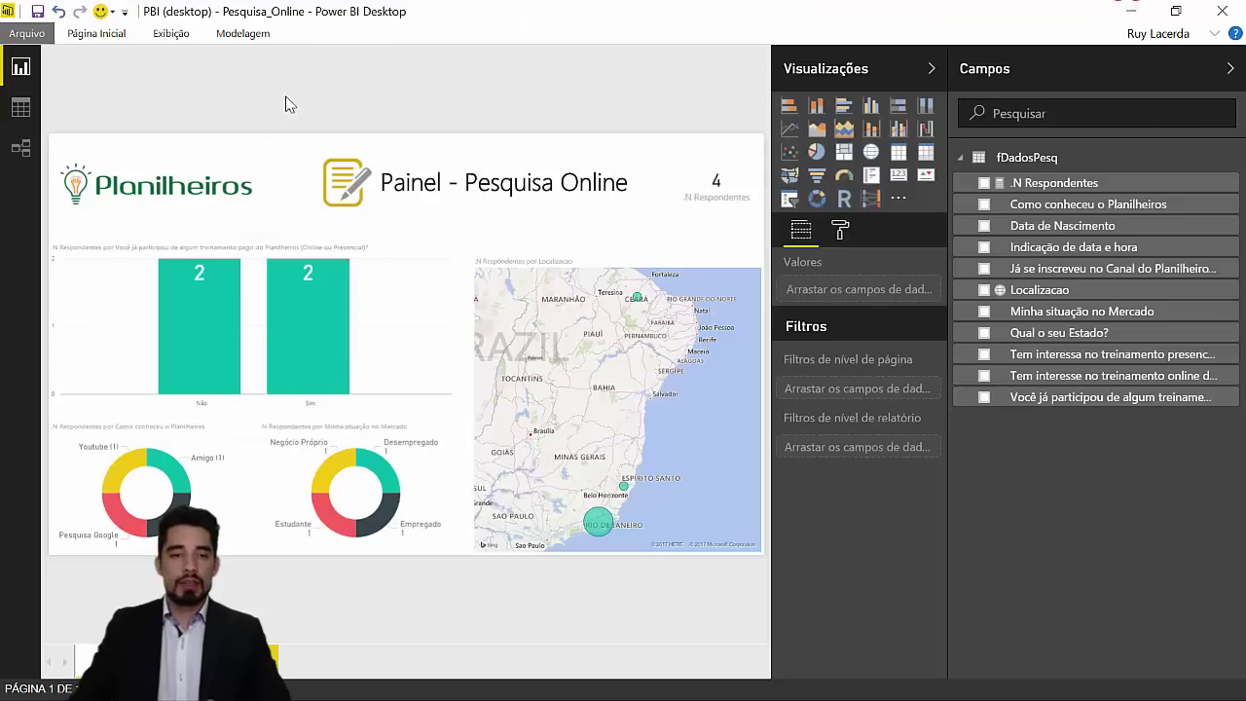
click(931, 70)
click(1232, 70)
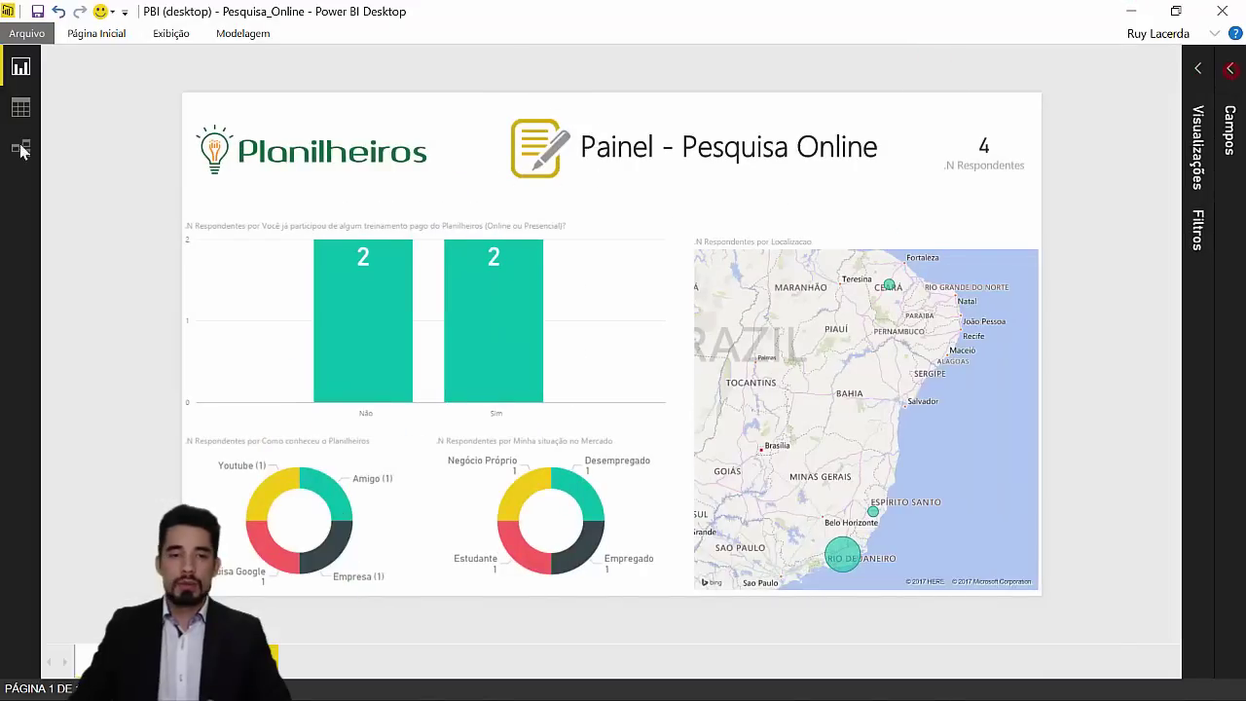
Refresh the data so the dashboard shows 5 respondents, 3 Sim and an MS bubble
click(107, 34)
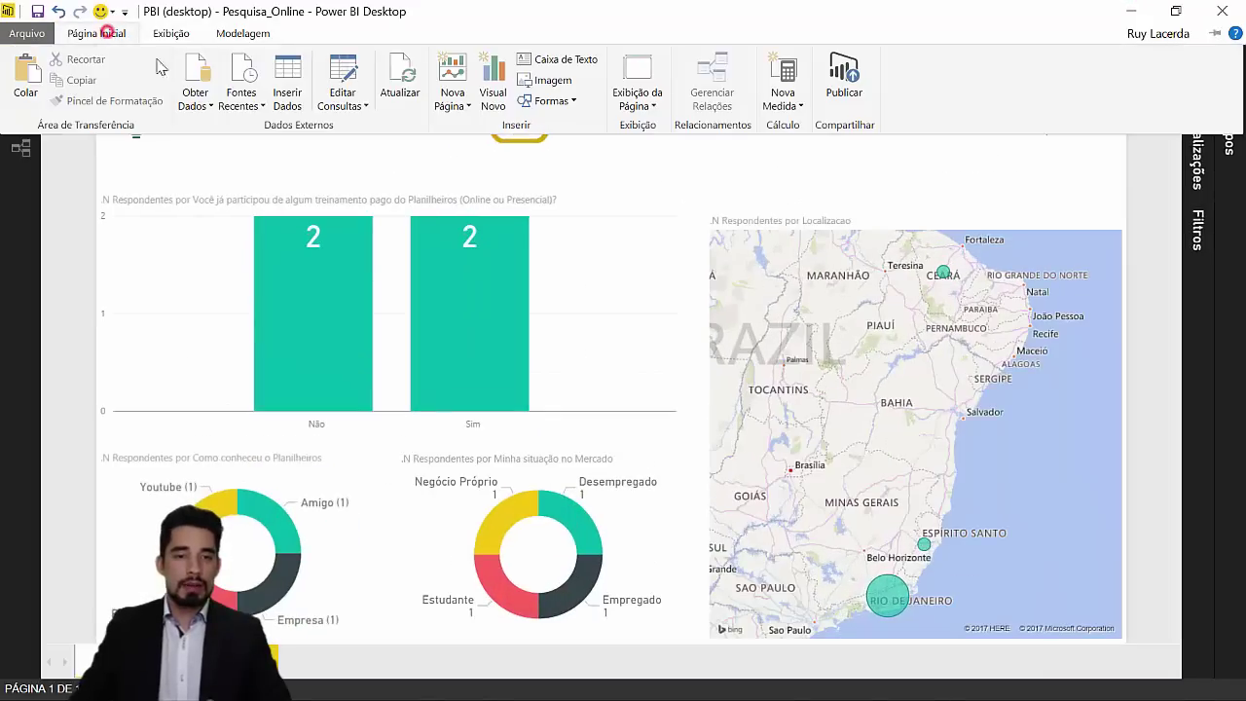
click(931, 164)
click(110, 35)
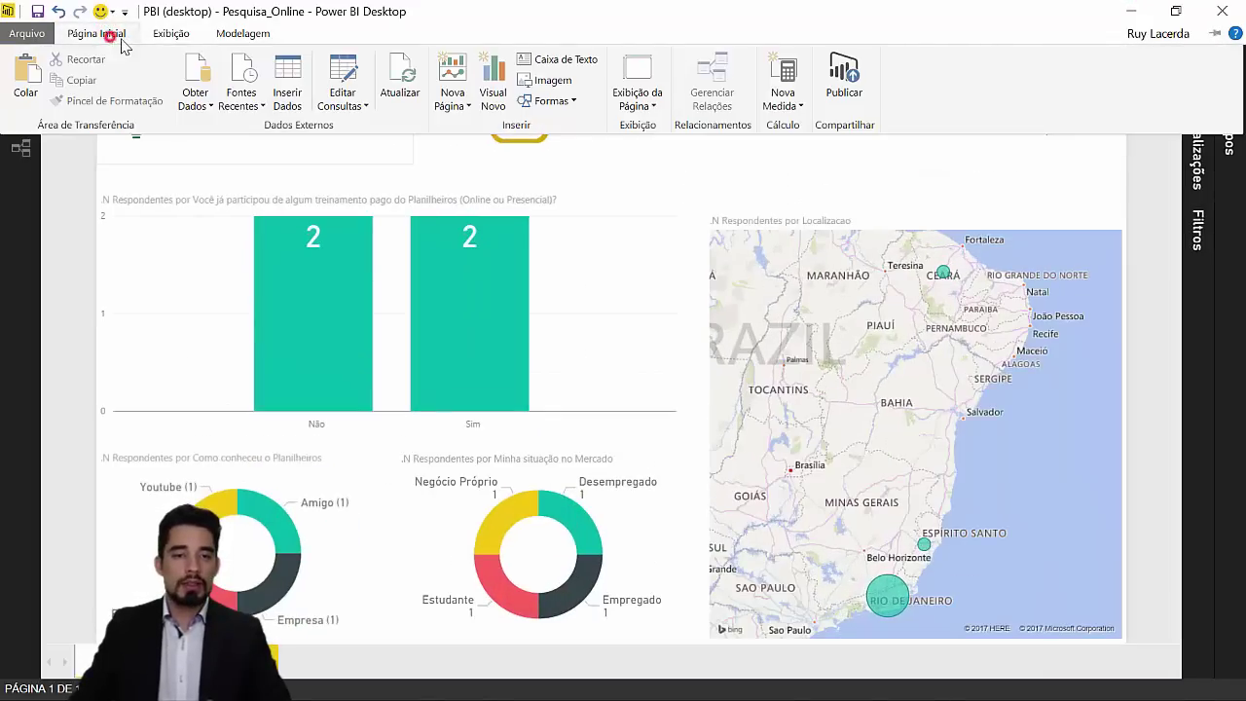
click(394, 74)
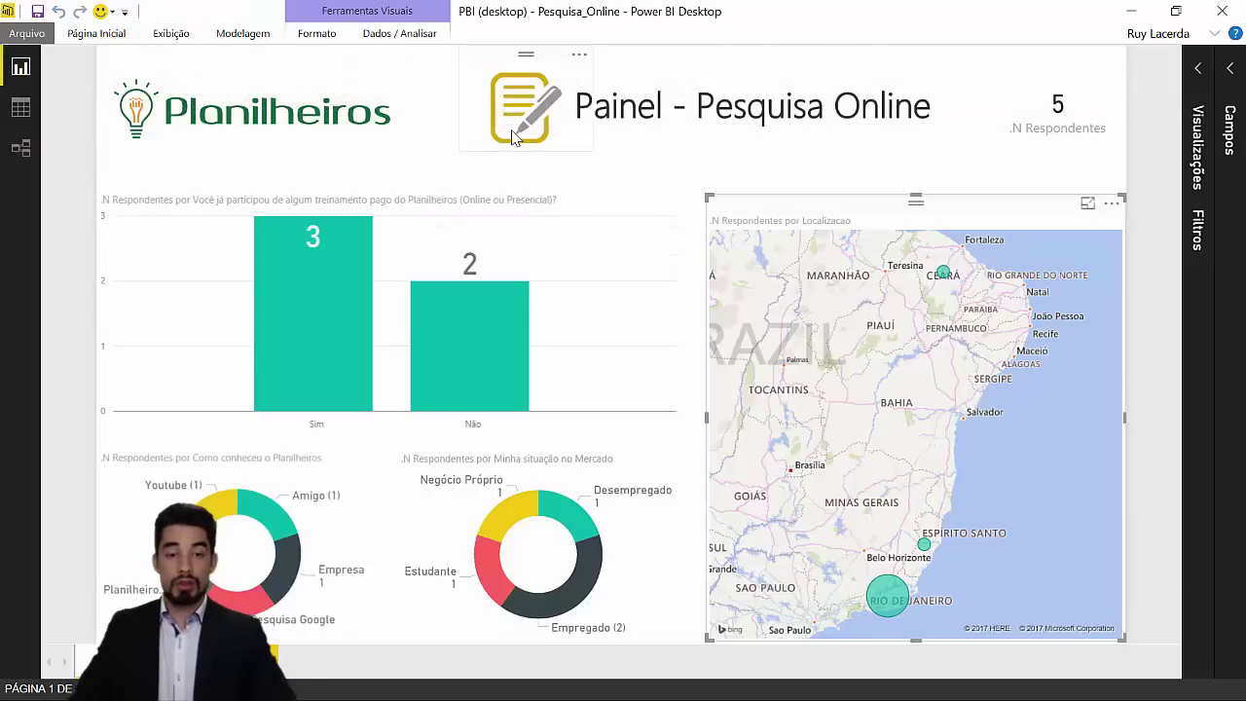
mouse_move(331, 245)
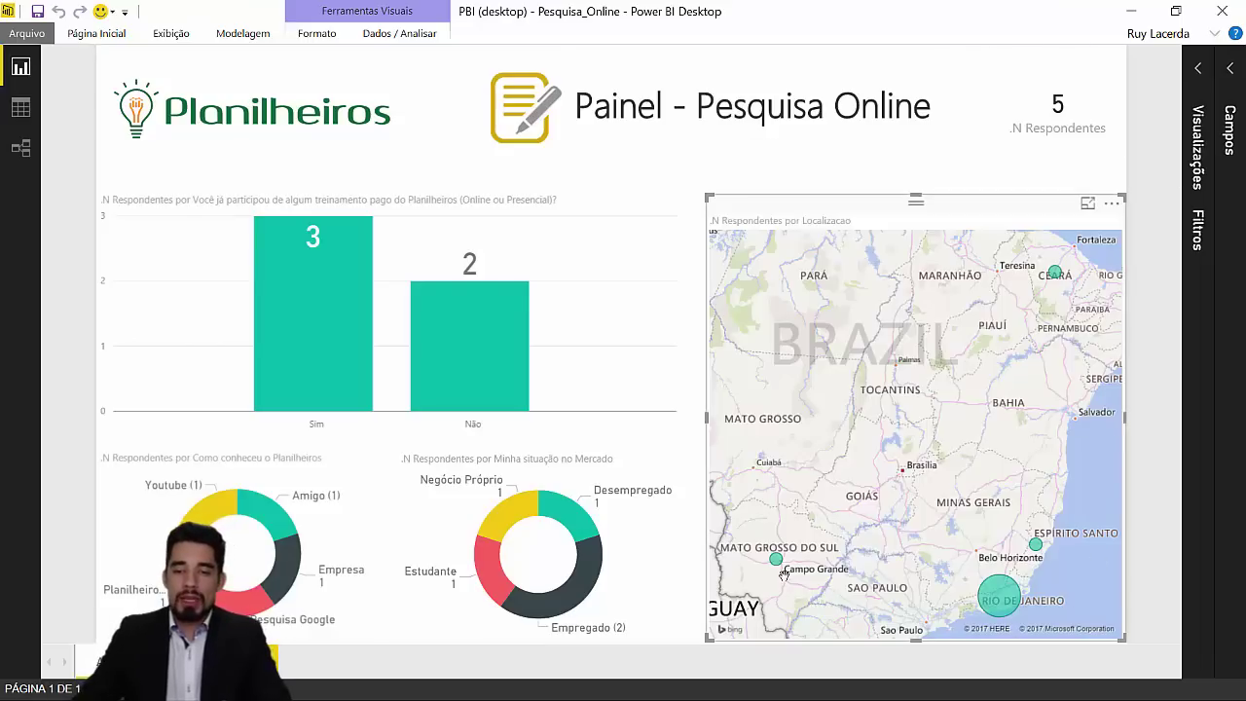
mouse_move(775, 569)
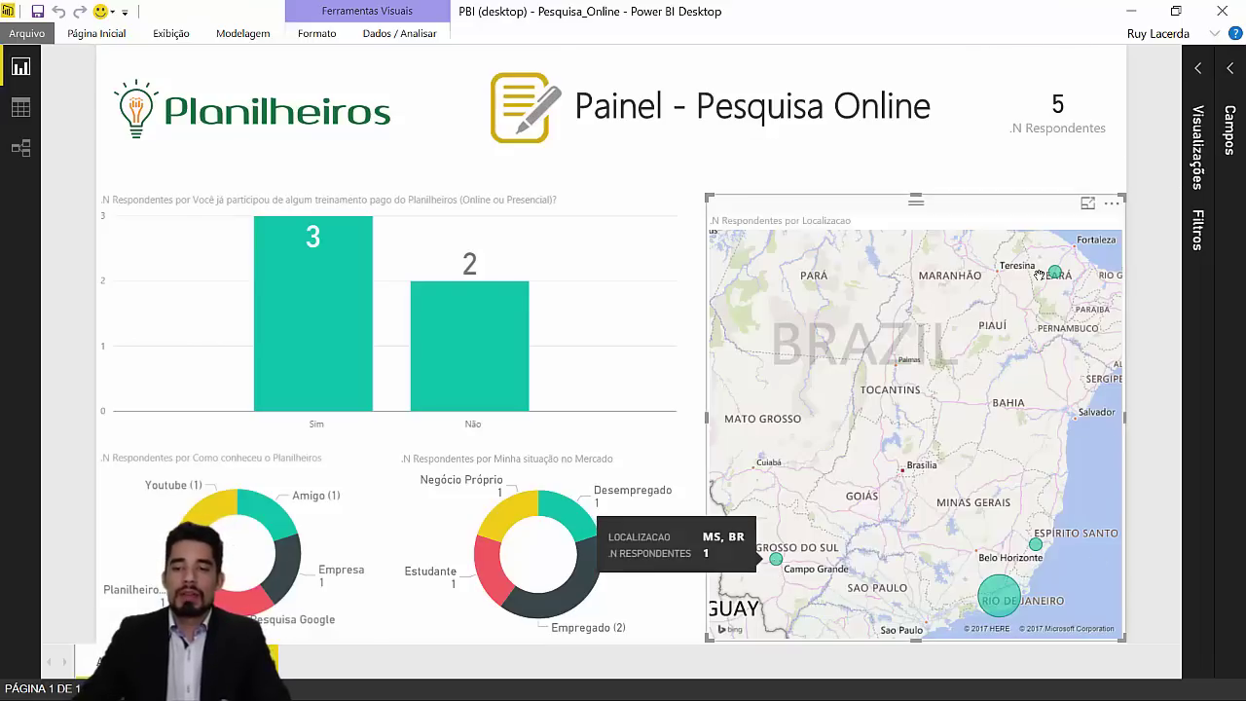